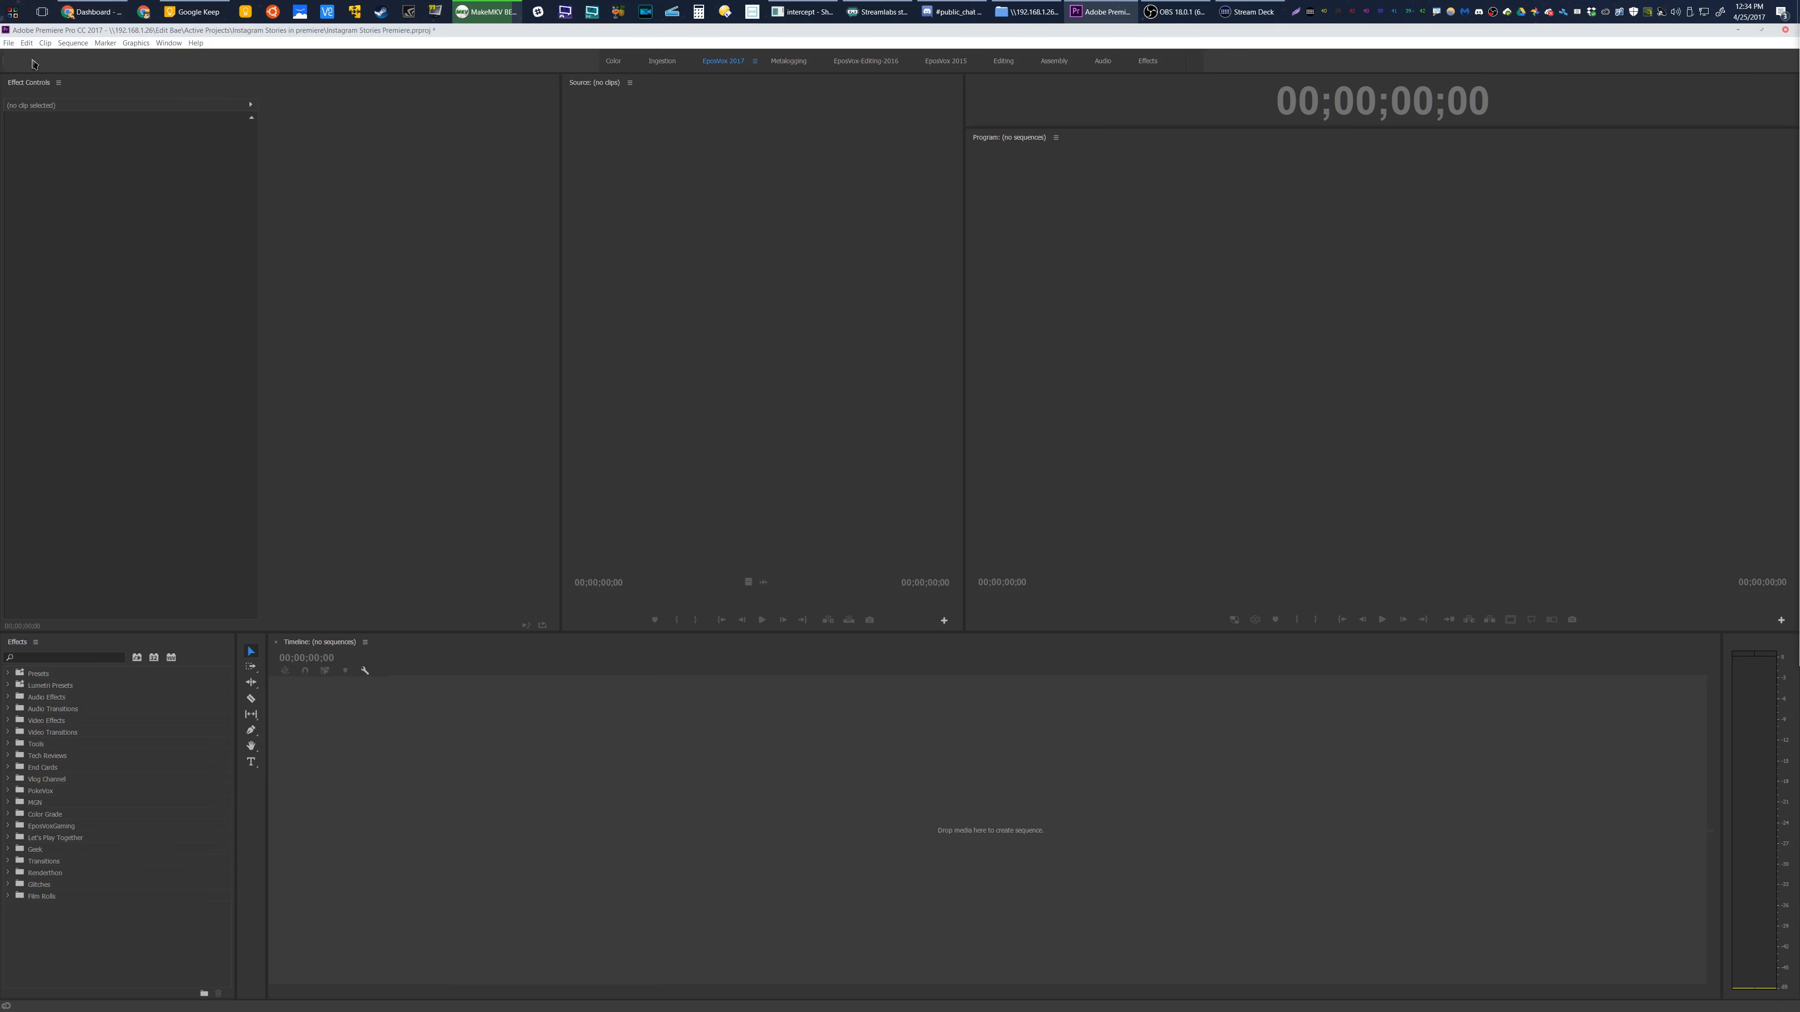
# Detach the workspace switcher bar beneath the main menu into a floating window and close it
pyautogui.moveTo(4, 53); pyautogui.dragTo(7, 43)
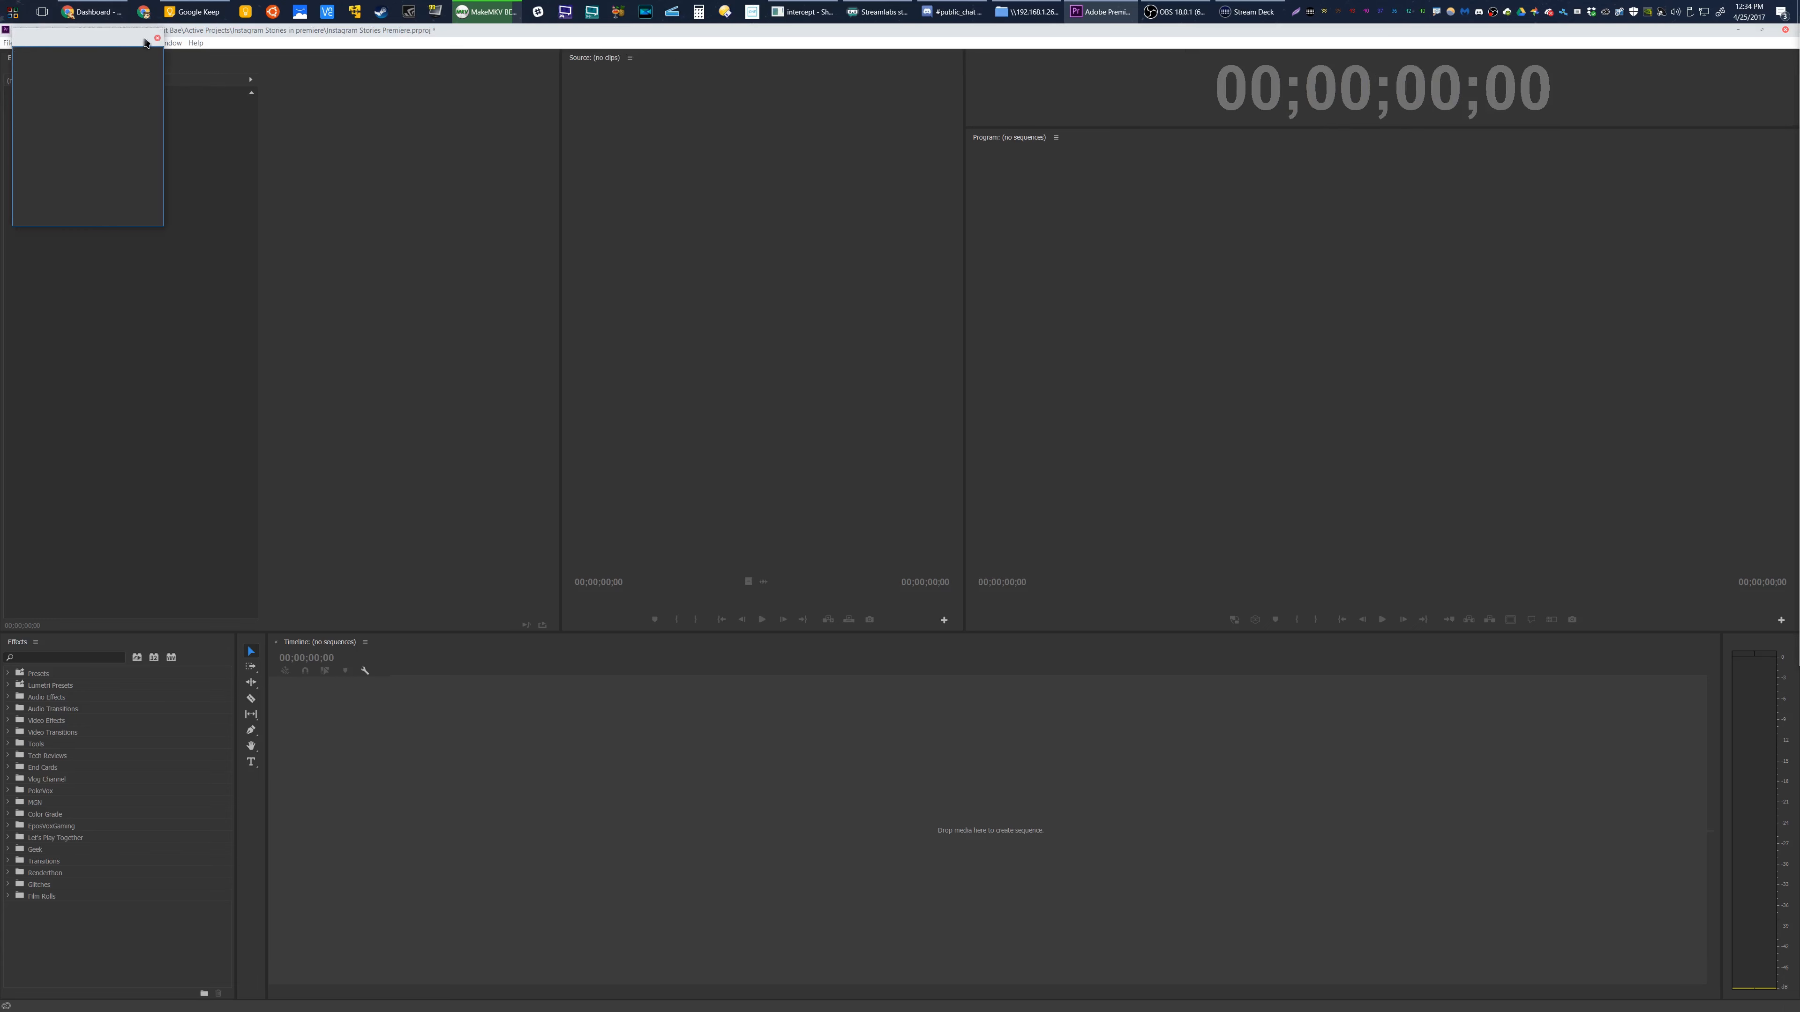
pyautogui.moveTo(146, 42); pyautogui.dragTo(181, 82)
pyautogui.click(194, 77)
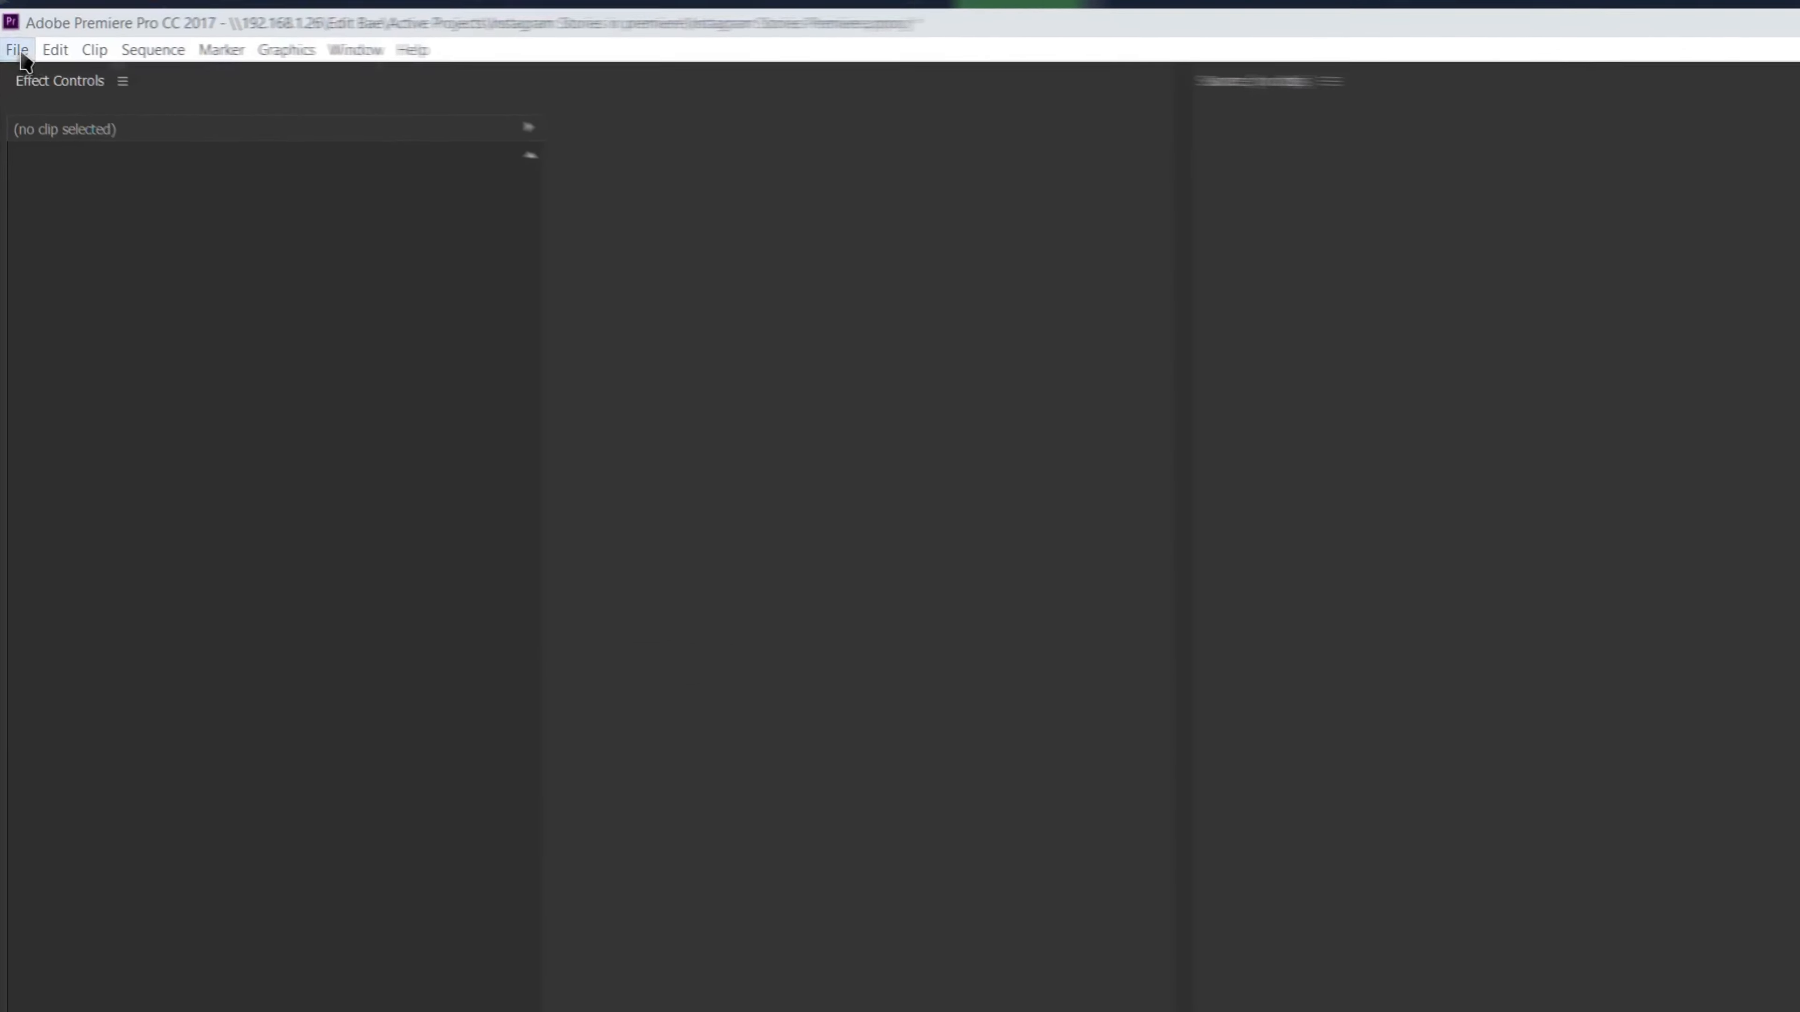
# Start creating a new sequence and move its settings dialog closer to the middle of the workspace
pyautogui.click(20, 51)
pyautogui.moveTo(292, 88)
pyautogui.click(557, 139)
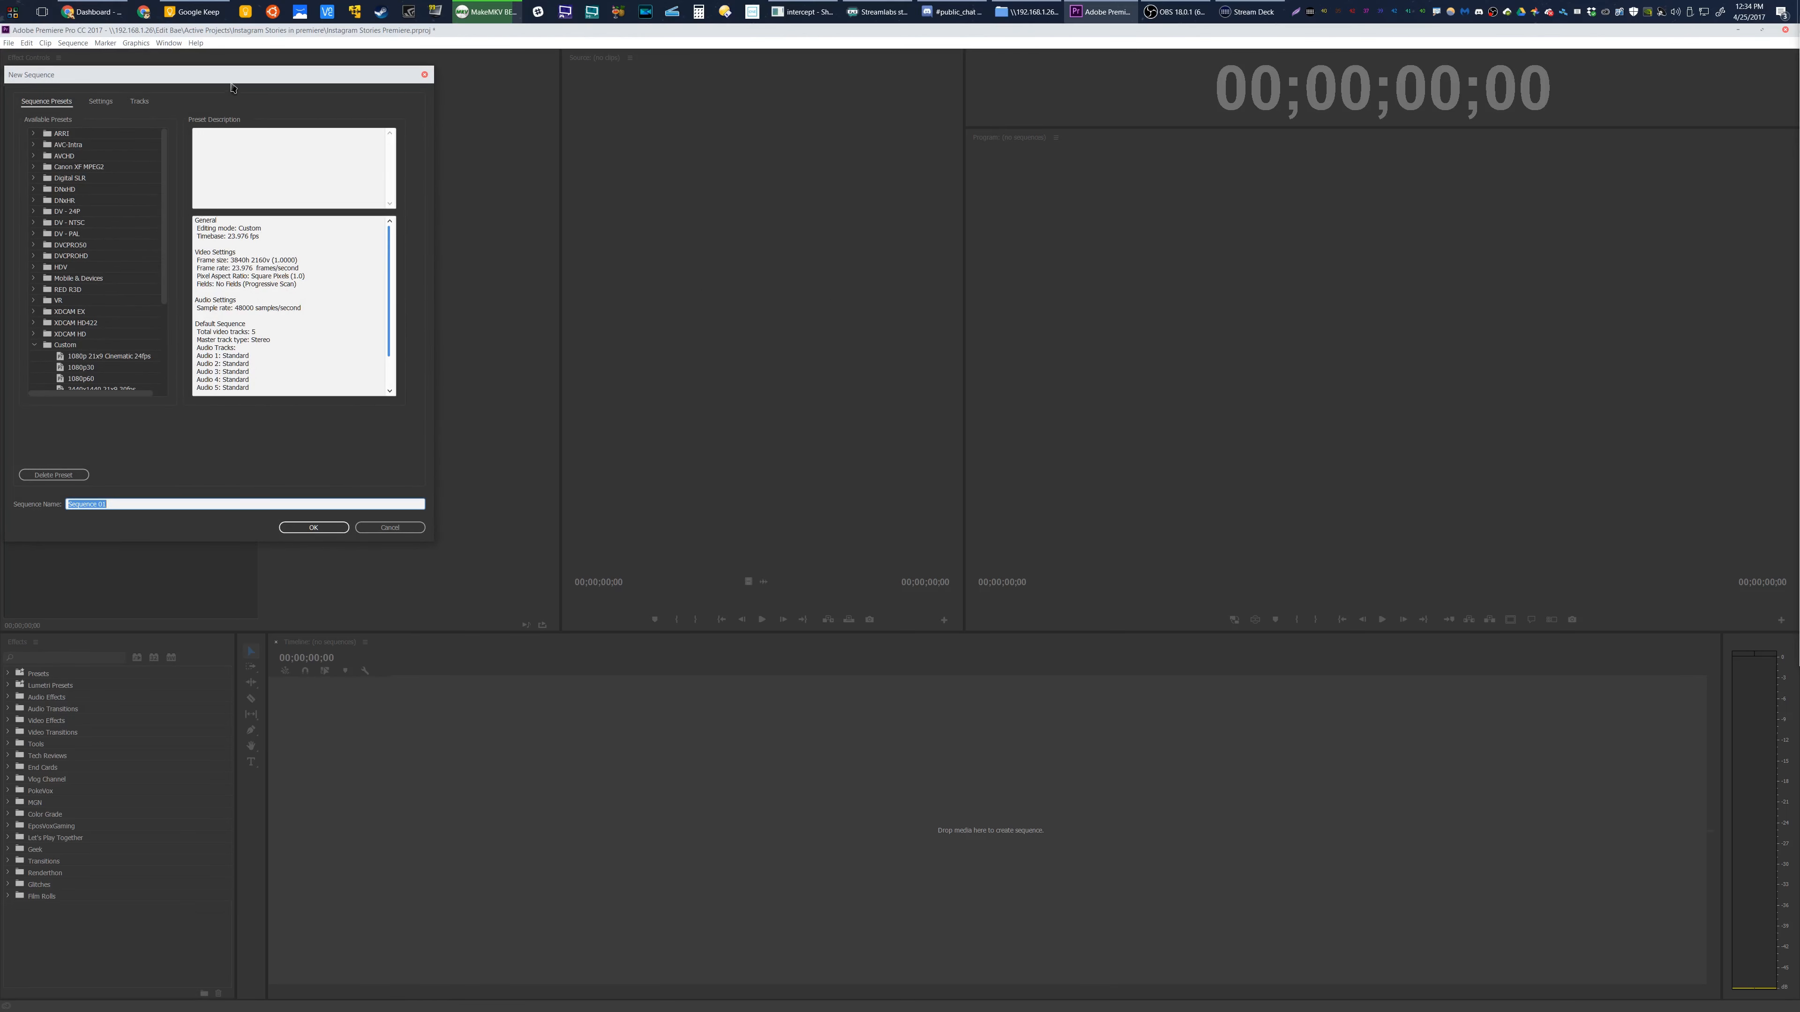
pyautogui.moveTo(231, 87); pyautogui.dragTo(764, 157)
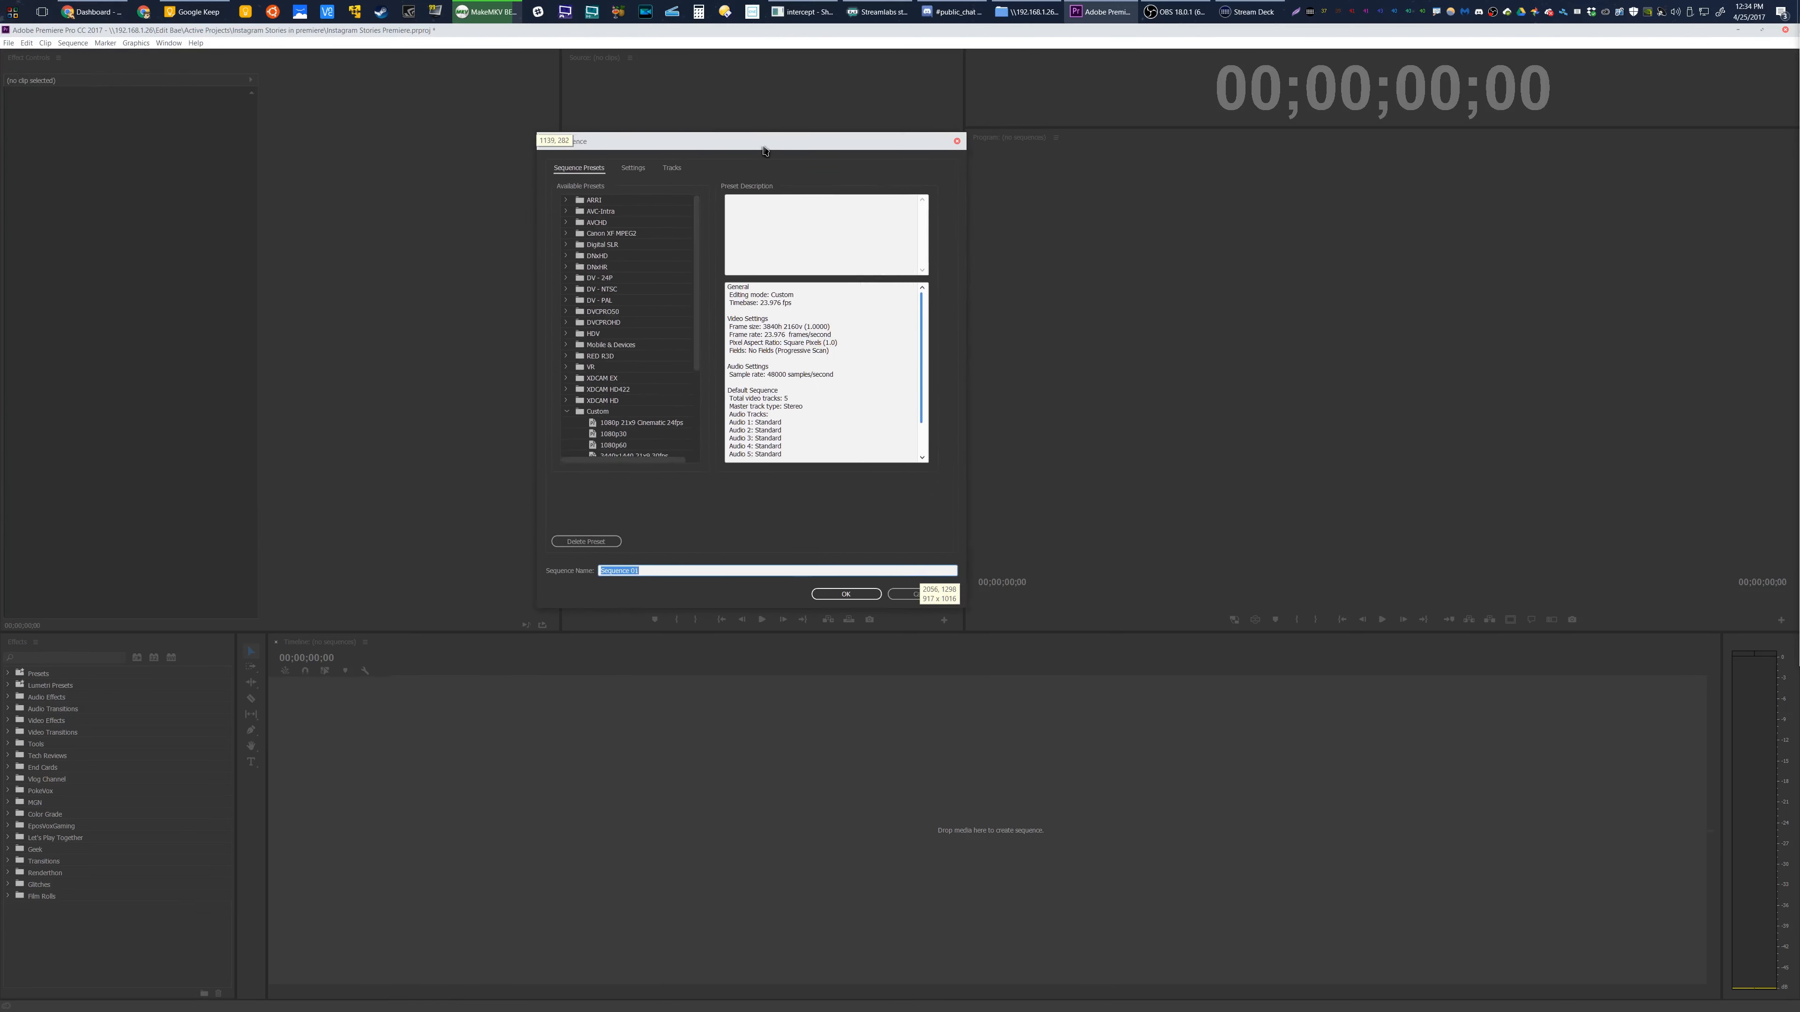
# Base the new sequence on the AVCHD 1080p30 preset from the AVCHD 1080p presets
pyautogui.scroll(-4, 666, 333)
pyautogui.scroll(4, 662, 471)
pyautogui.scroll(-4, 654, 470)
pyautogui.scroll(4, 645, 525)
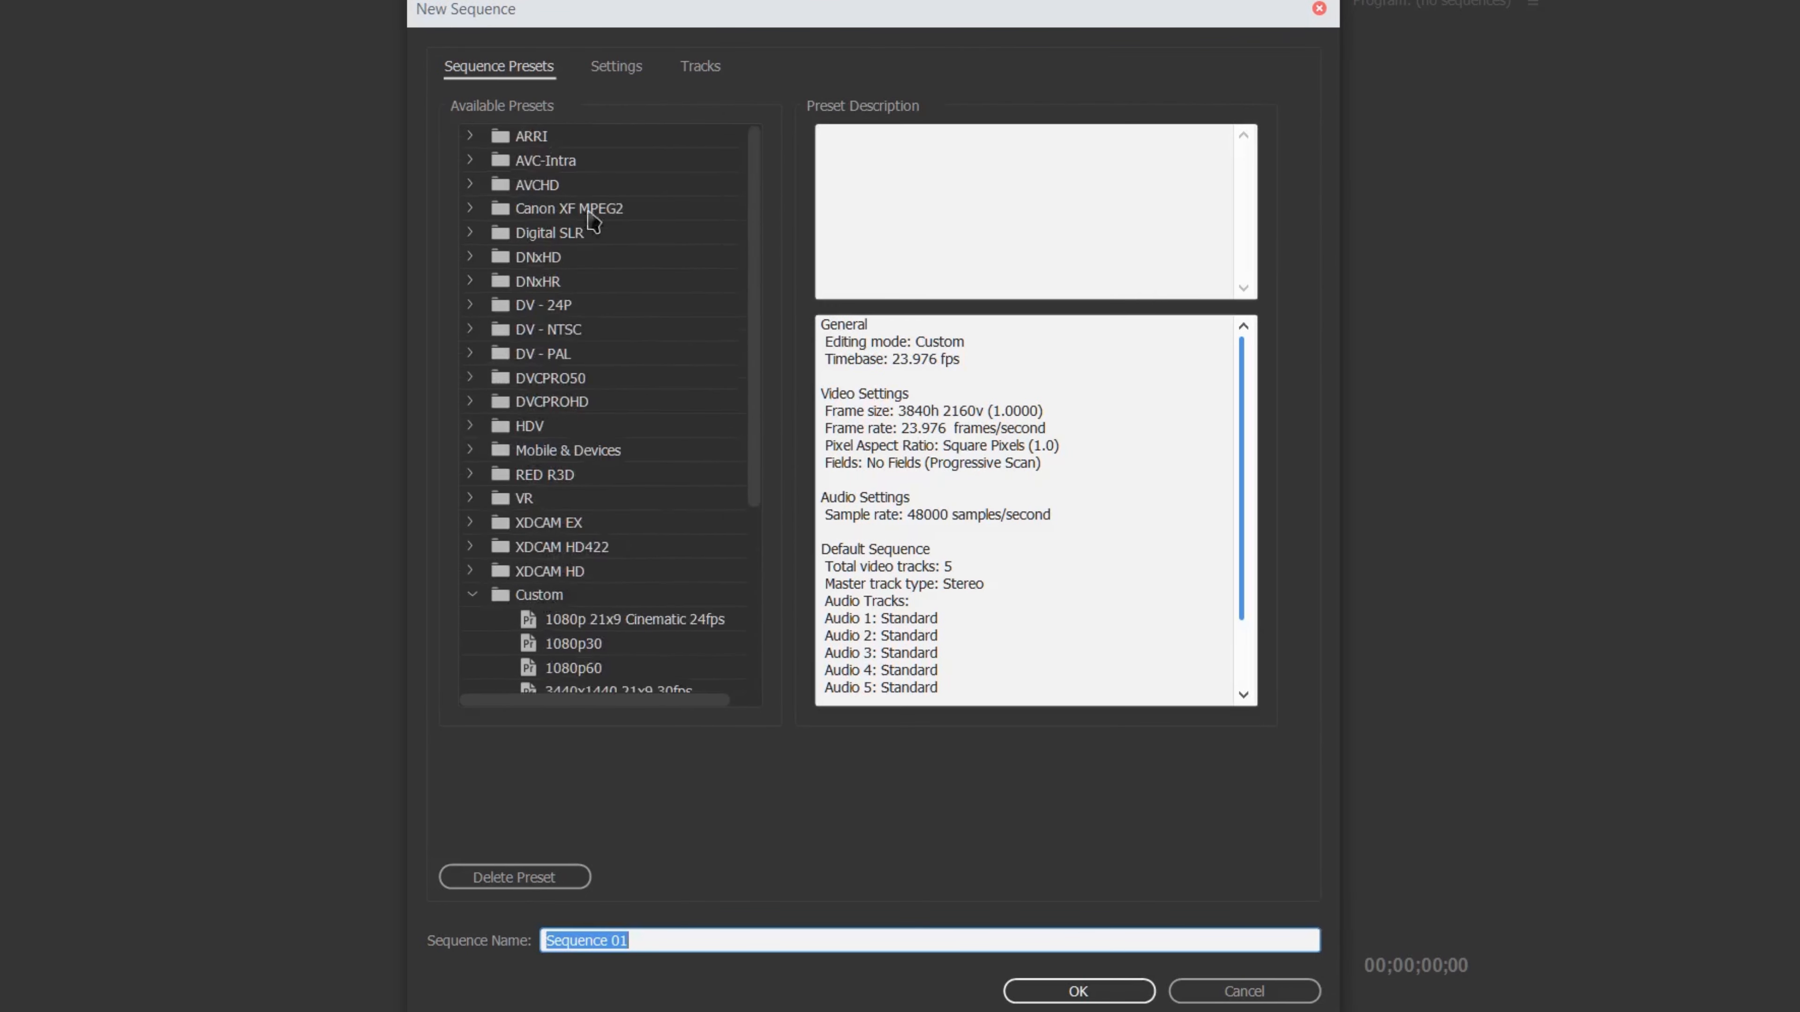
pyautogui.scroll(-4, 592, 408)
pyautogui.scroll(4, 592, 410)
pyautogui.click(470, 184)
pyautogui.click(502, 233)
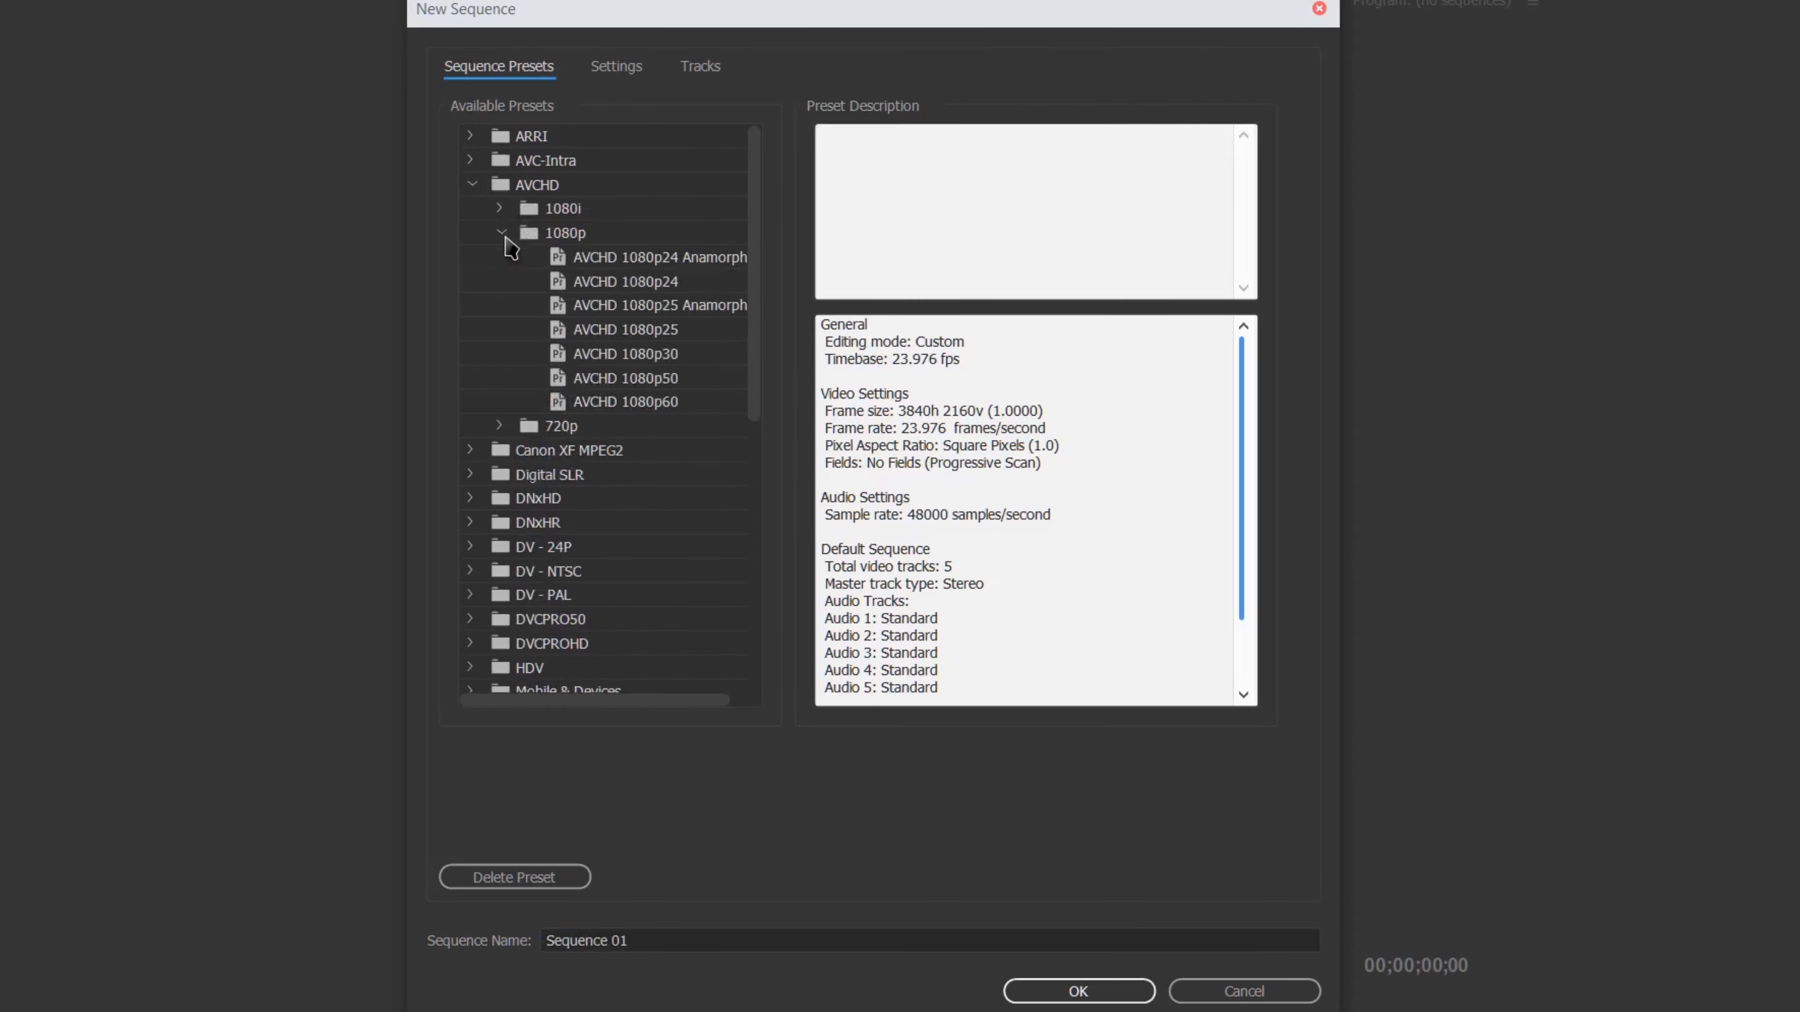
pyautogui.click(665, 356)
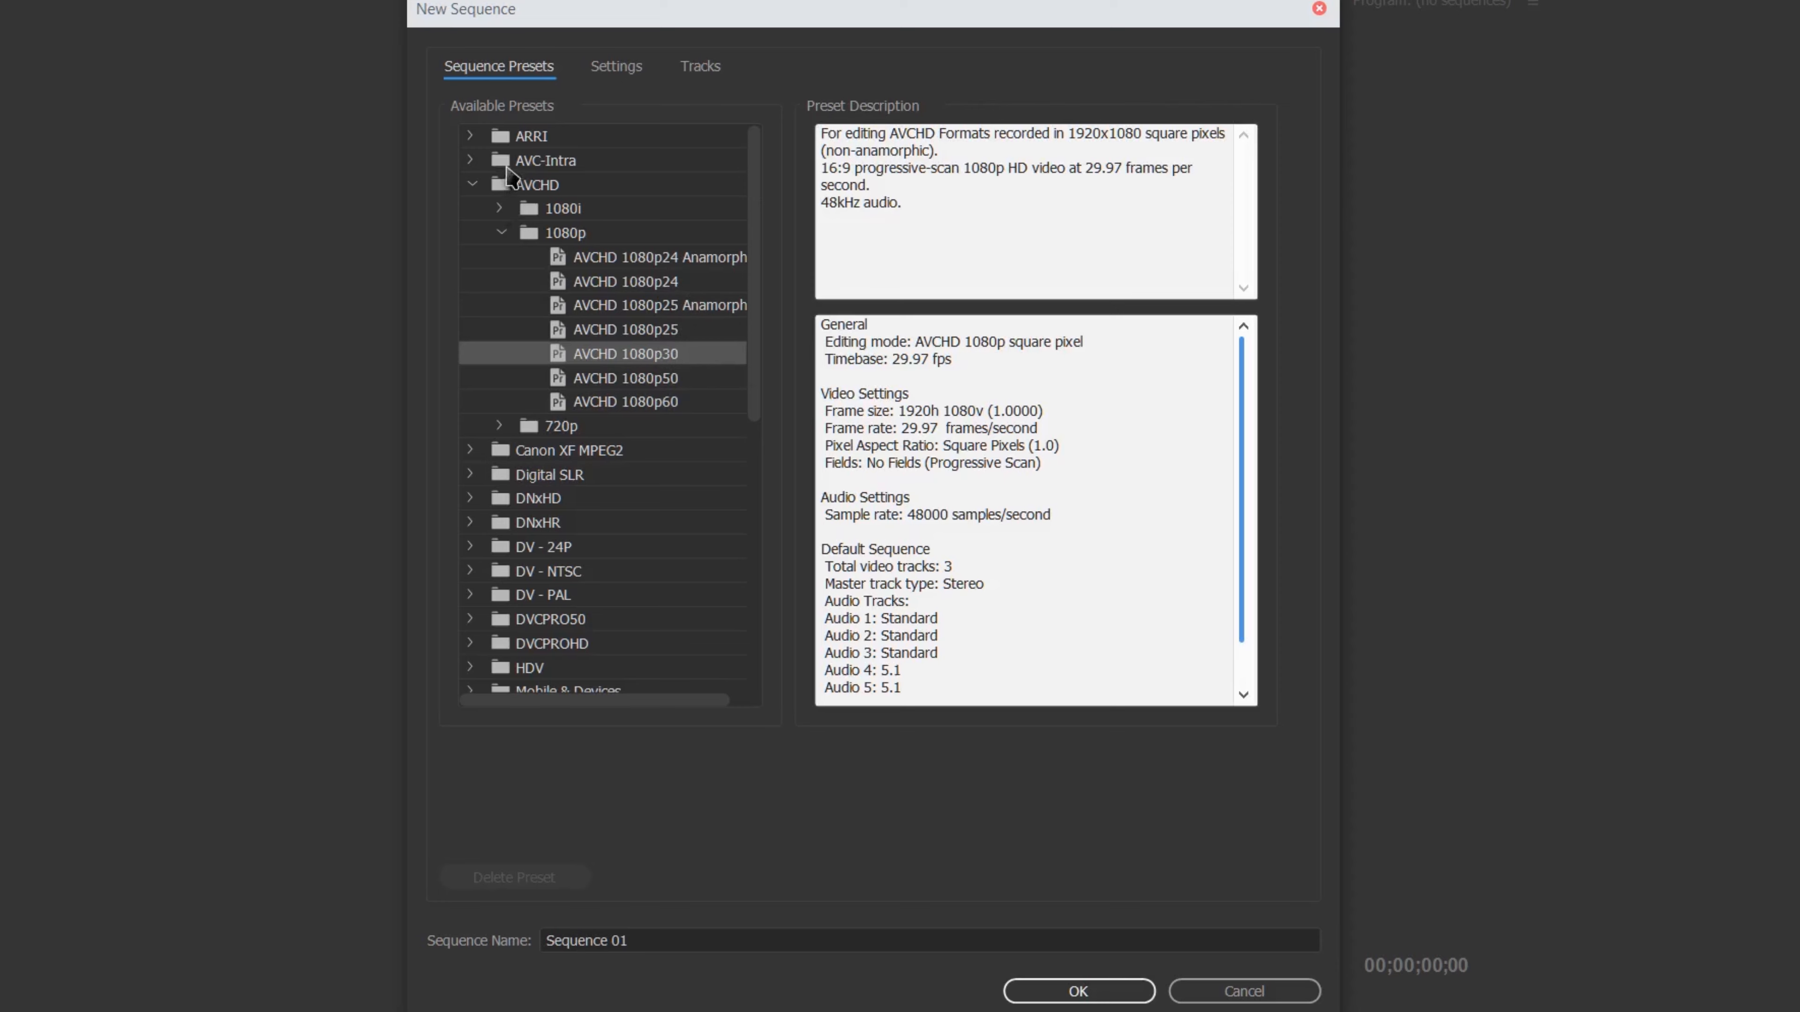
pyautogui.scroll(-3, 507, 173)
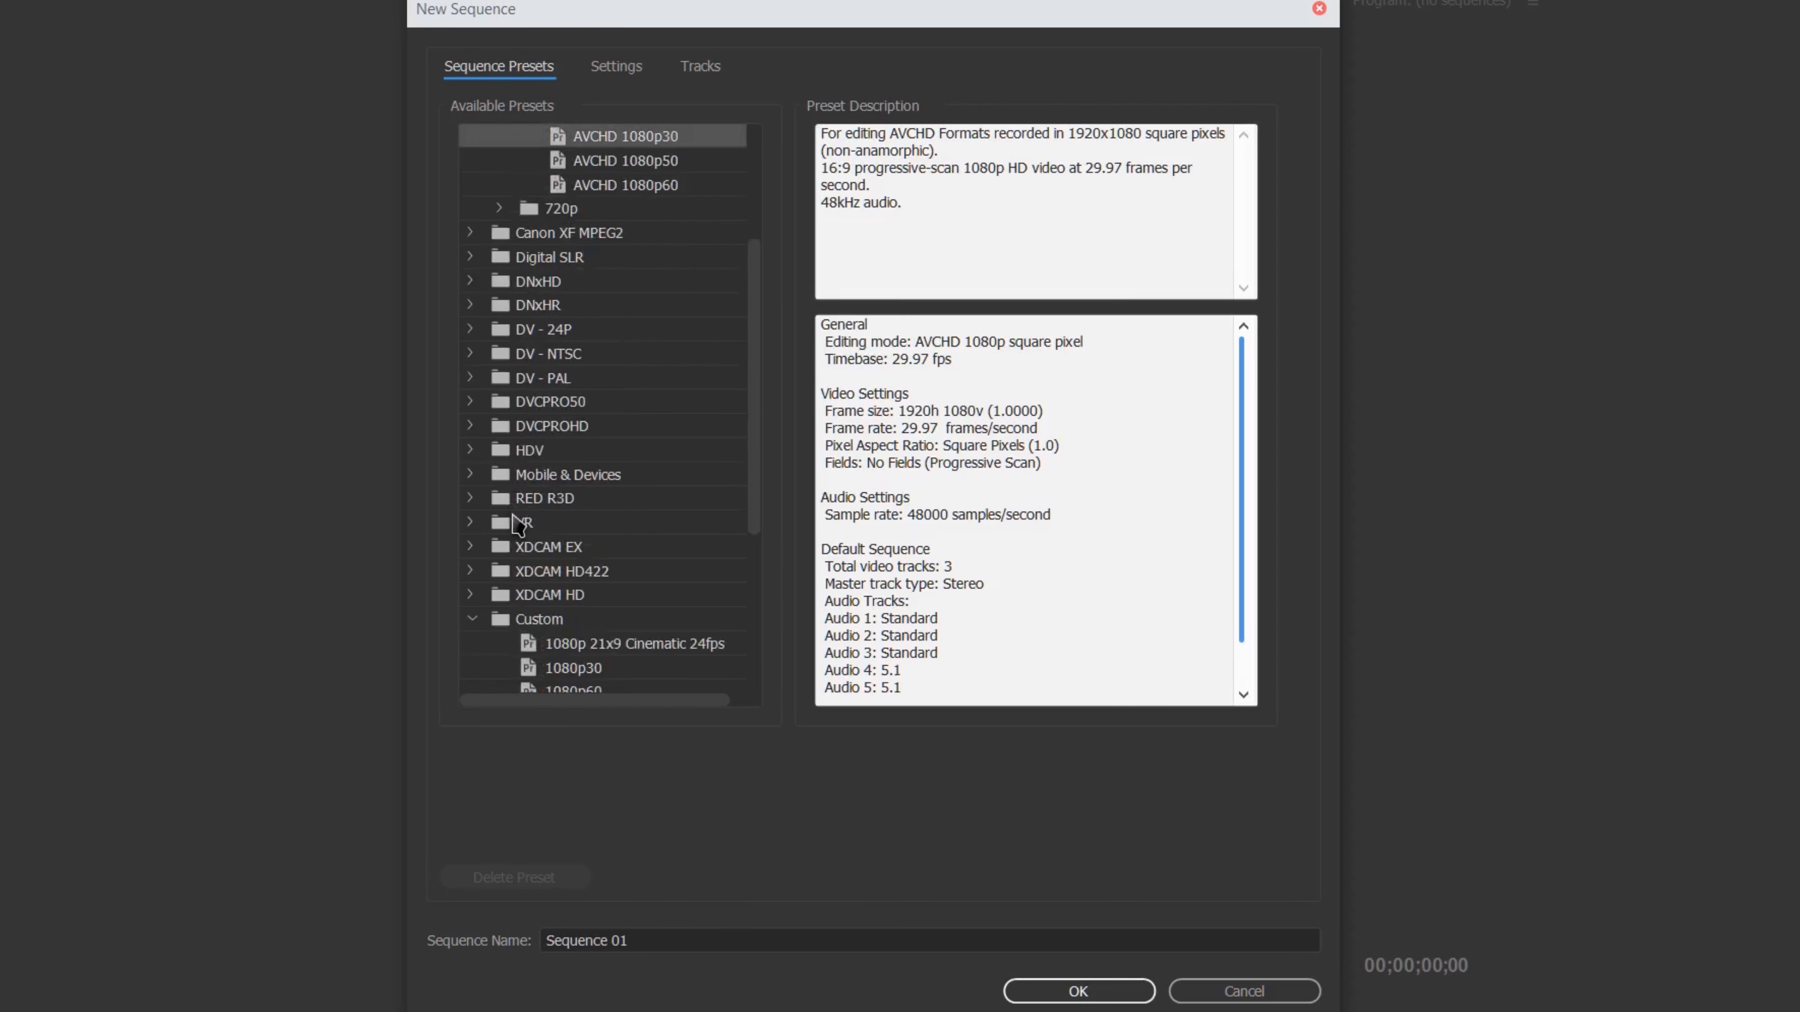
pyautogui.scroll(3, 517, 525)
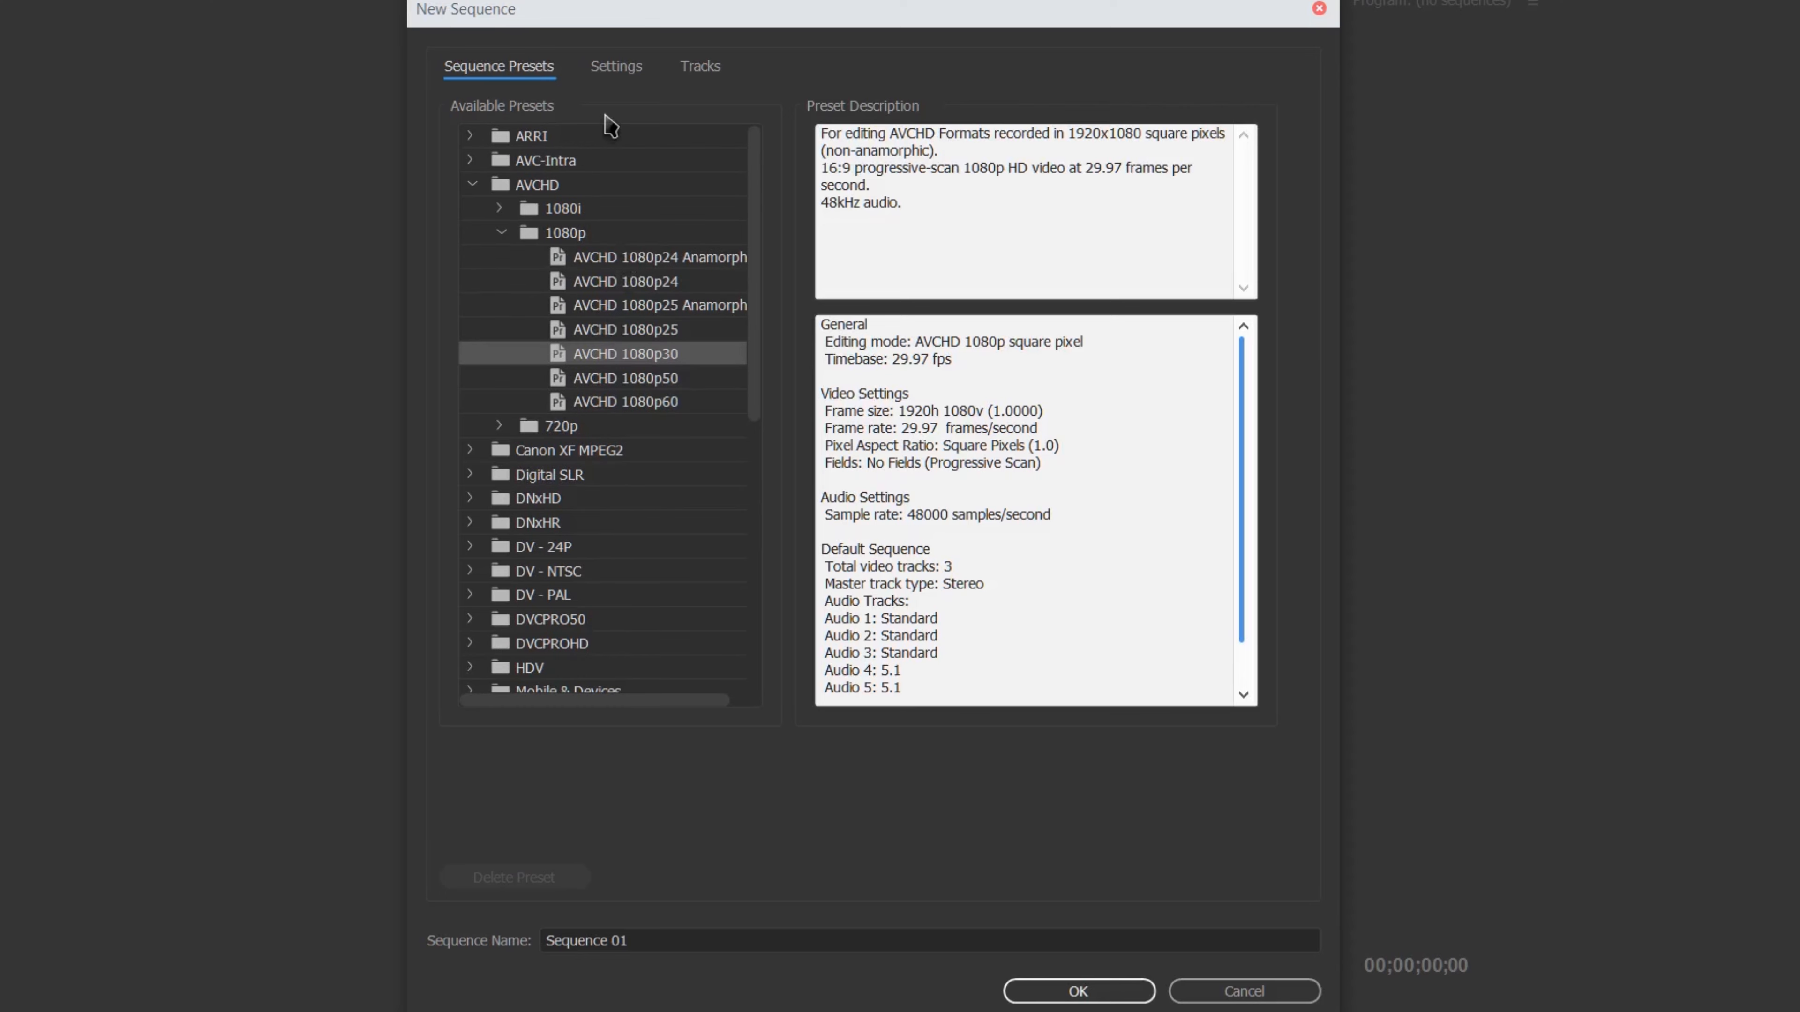
# Set the sequence's editing mode to Custom and its timebase to 29.97 frames/second
pyautogui.click(615, 69)
pyautogui.click(701, 110)
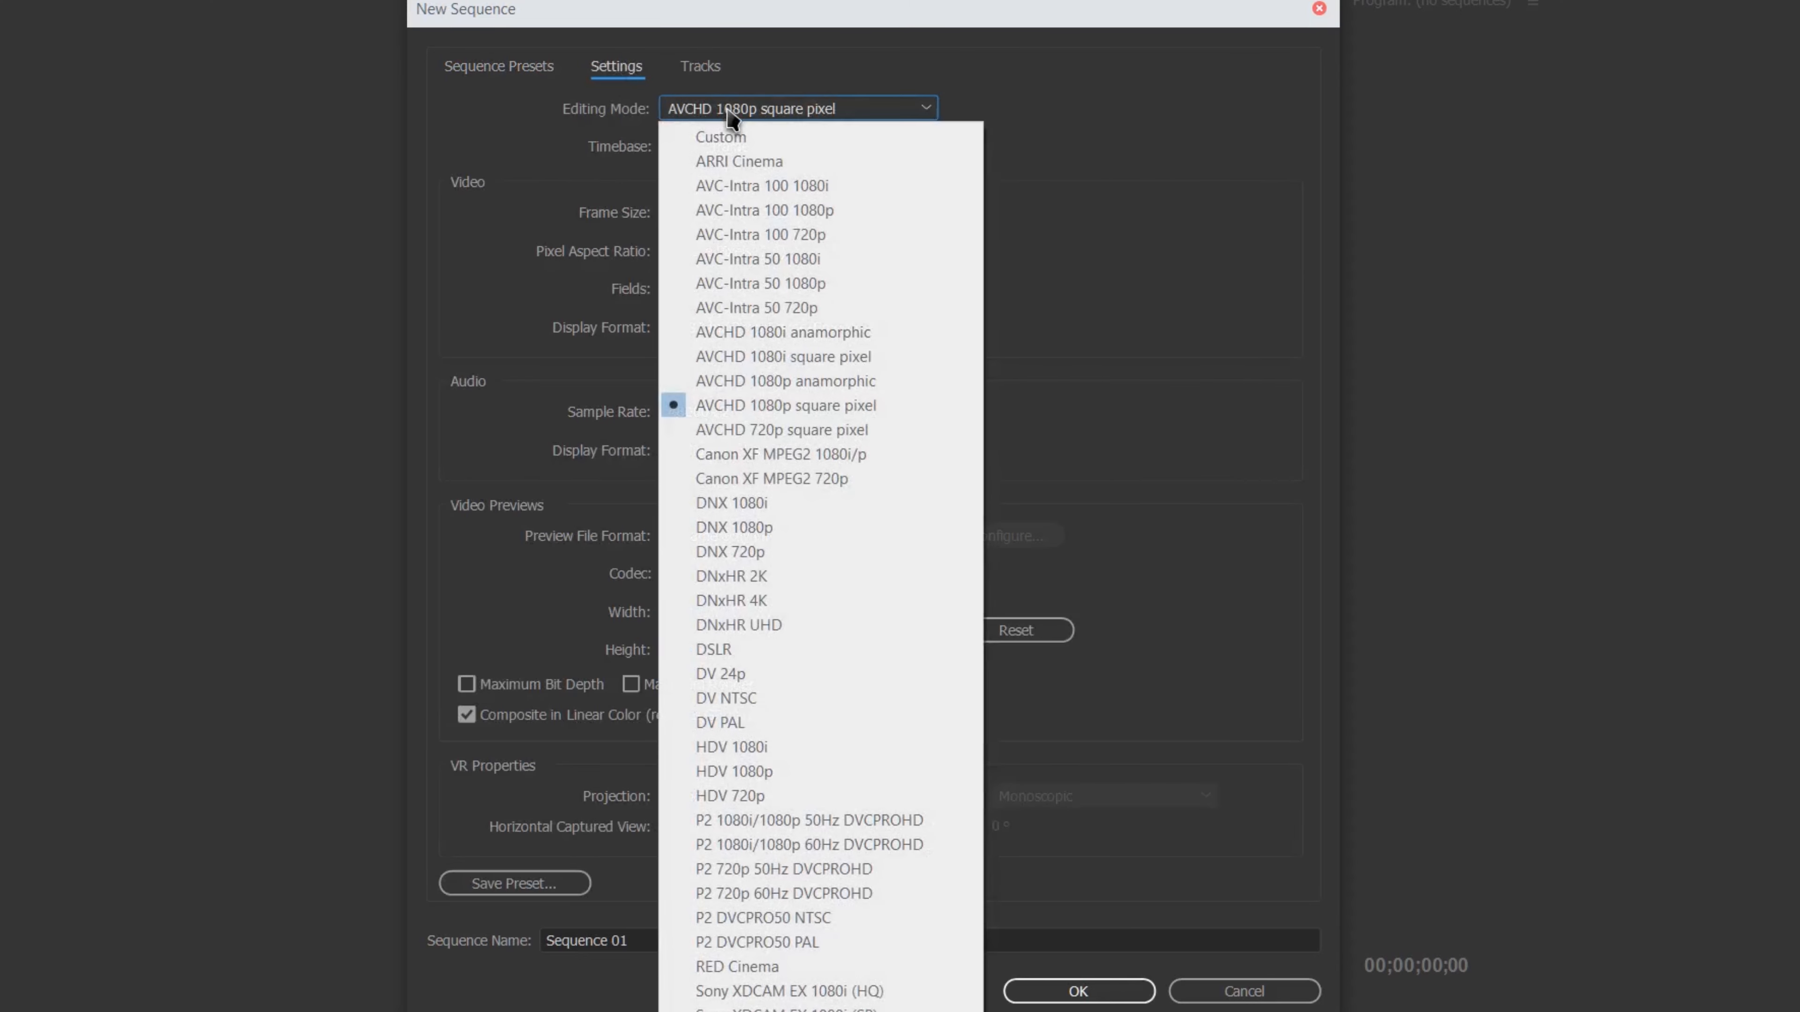
pyautogui.click(709, 136)
pyautogui.click(716, 150)
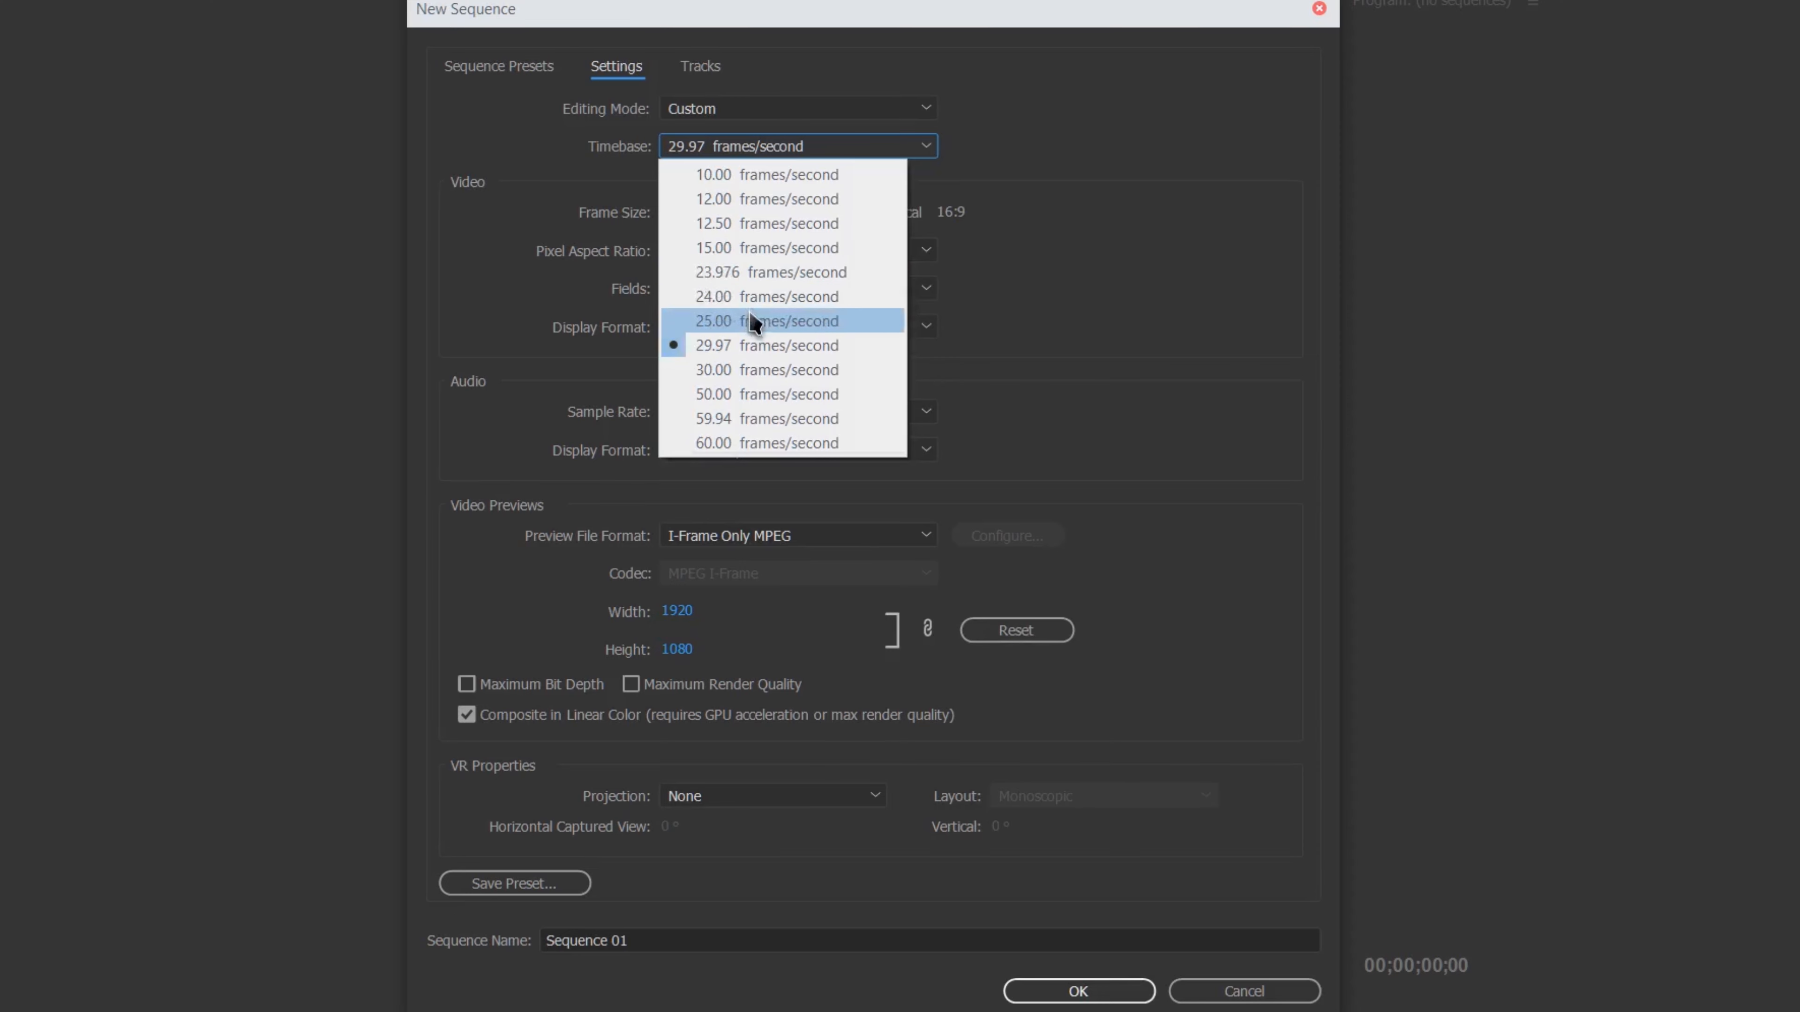
pyautogui.click(751, 346)
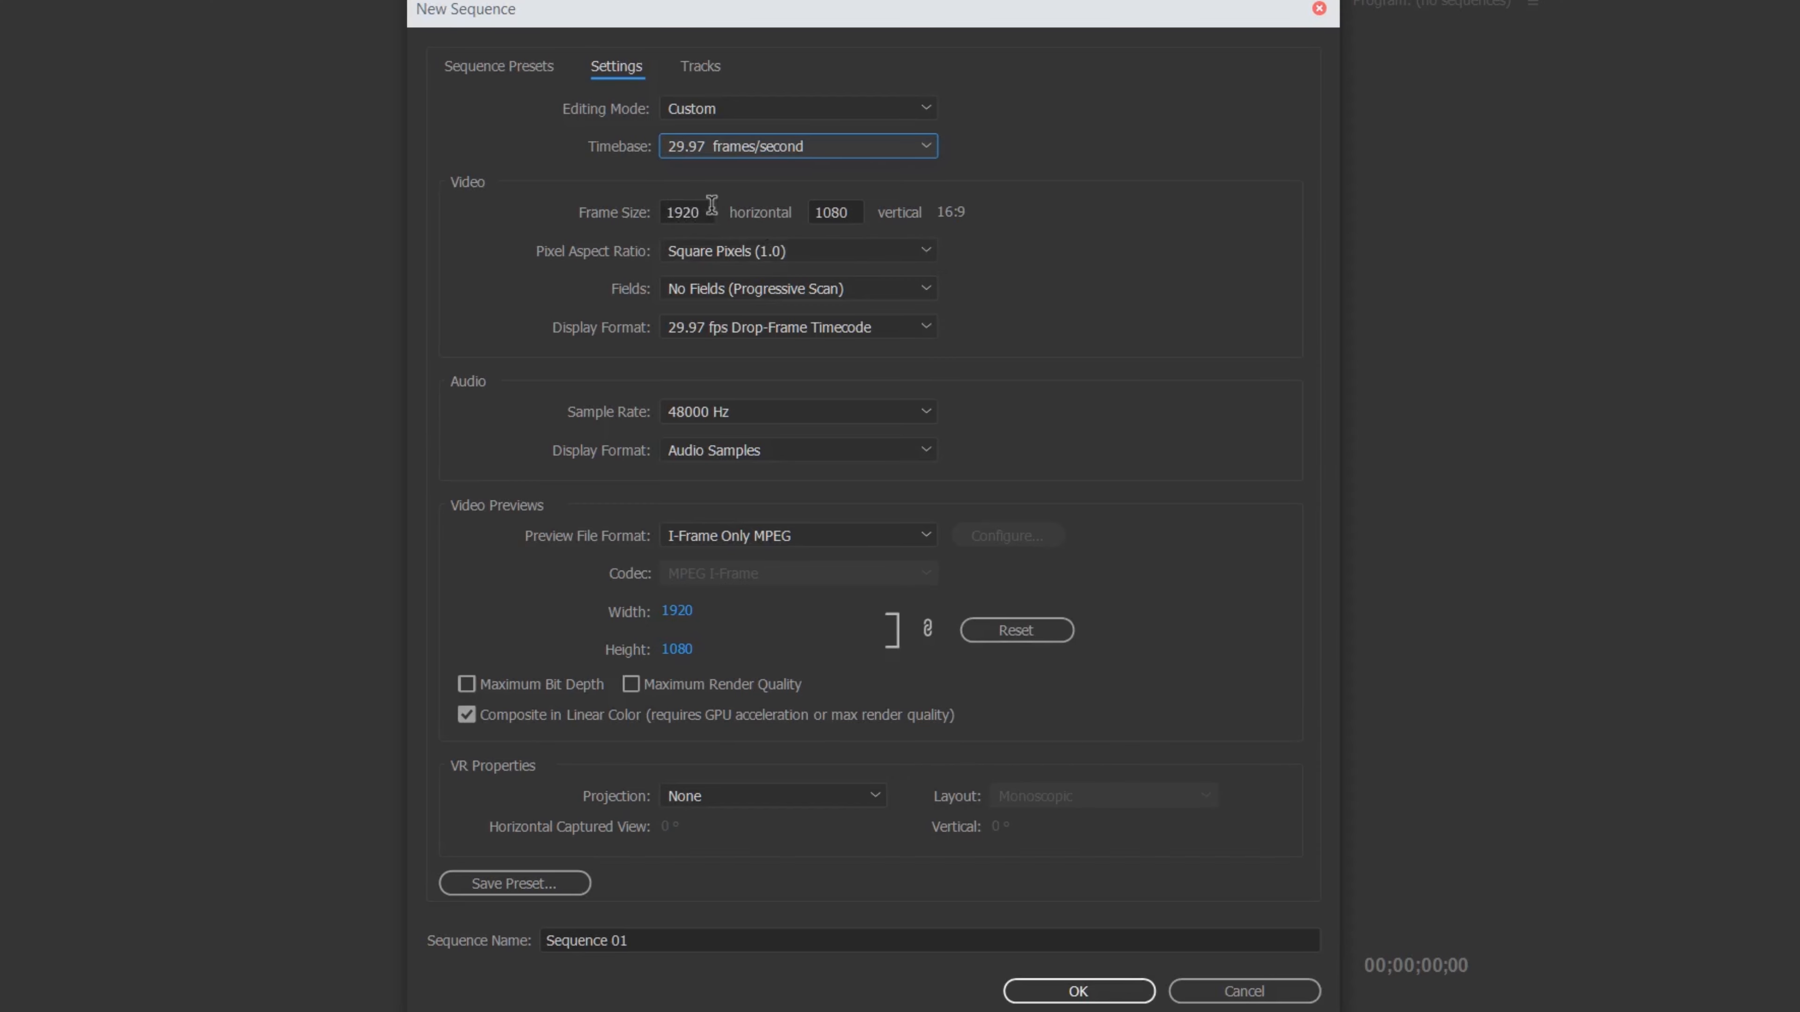
# Set the sequence's frame size to 900 horizontal by 1600 vertical
pyautogui.click(702, 216)
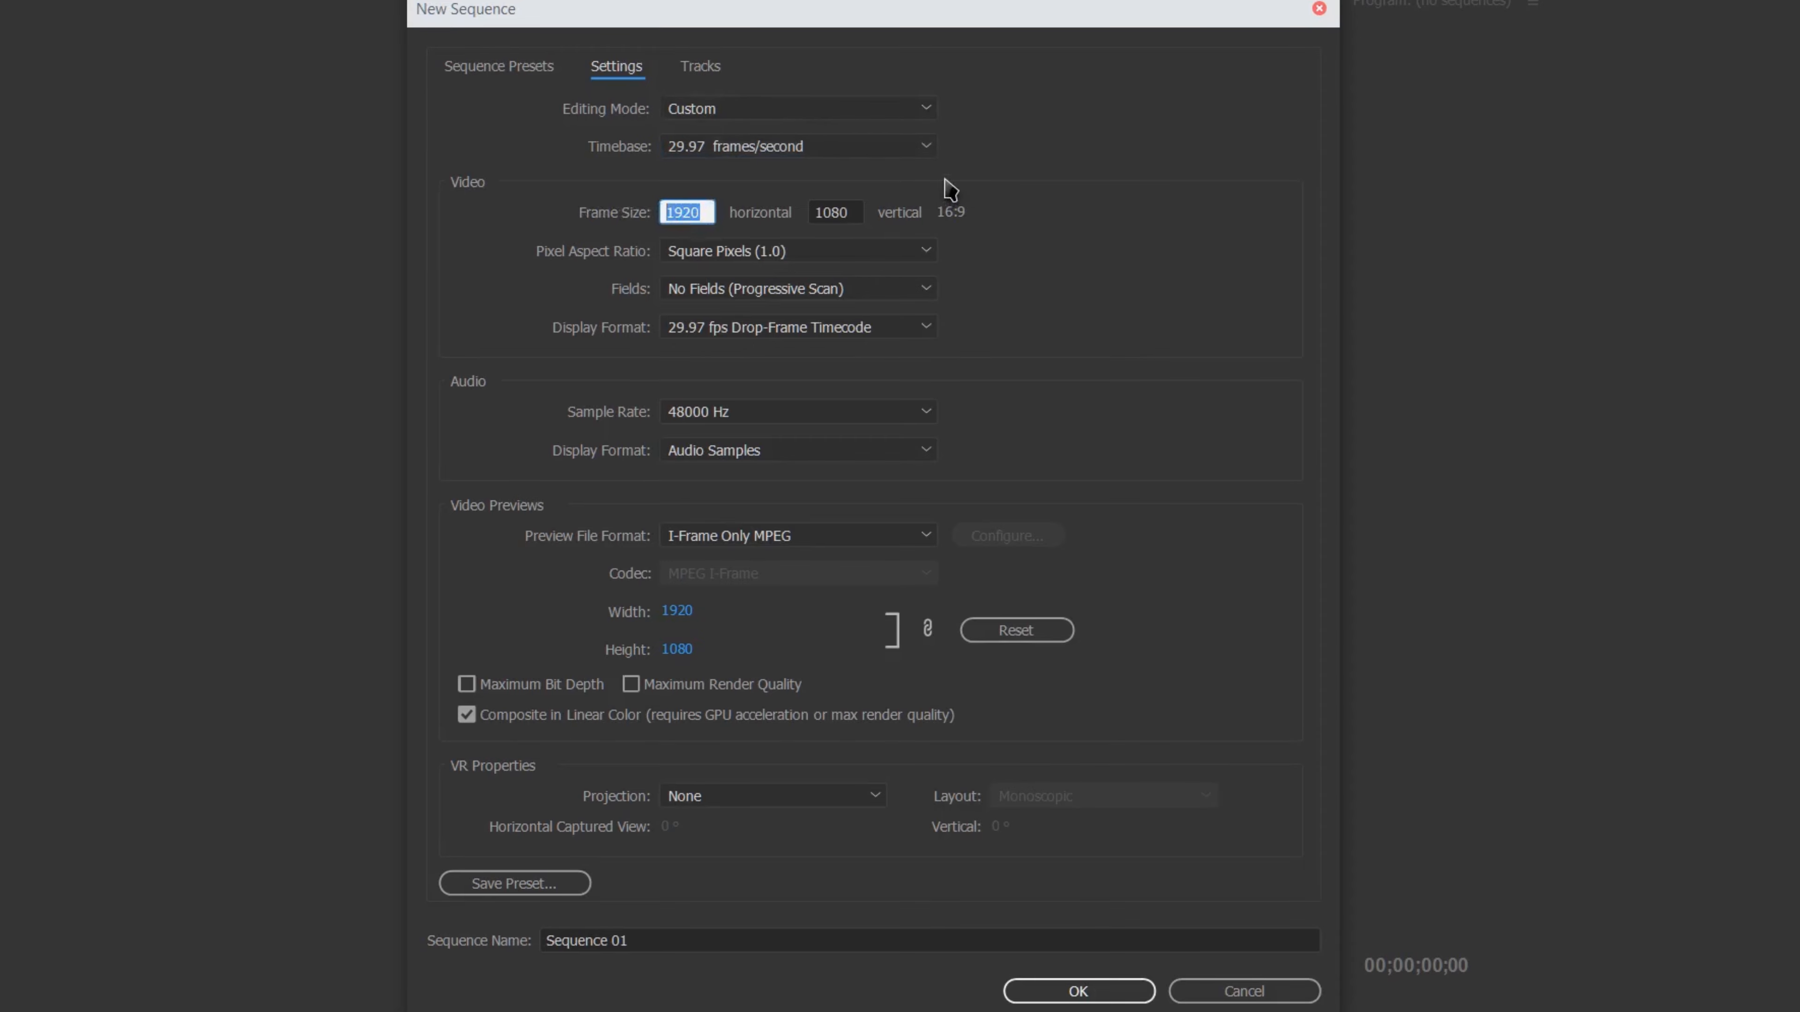
pyautogui.write('900')
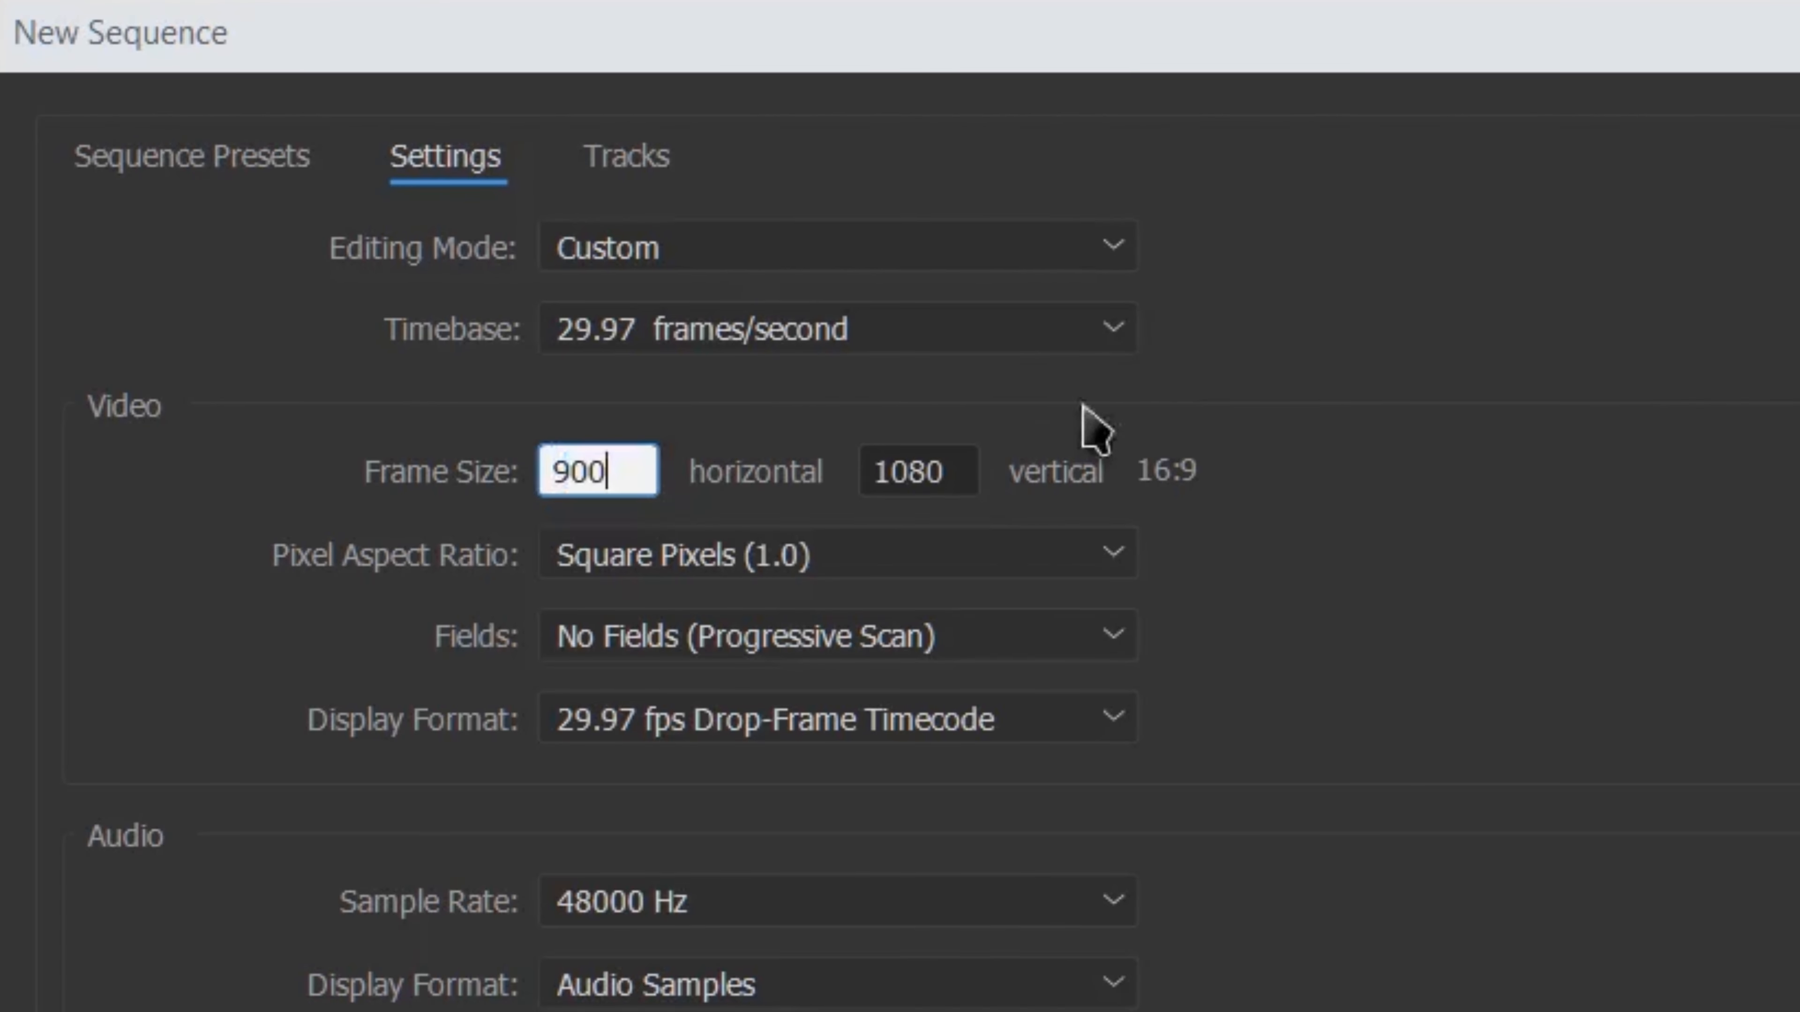
pyautogui.click(978, 461)
pyautogui.click(876, 470)
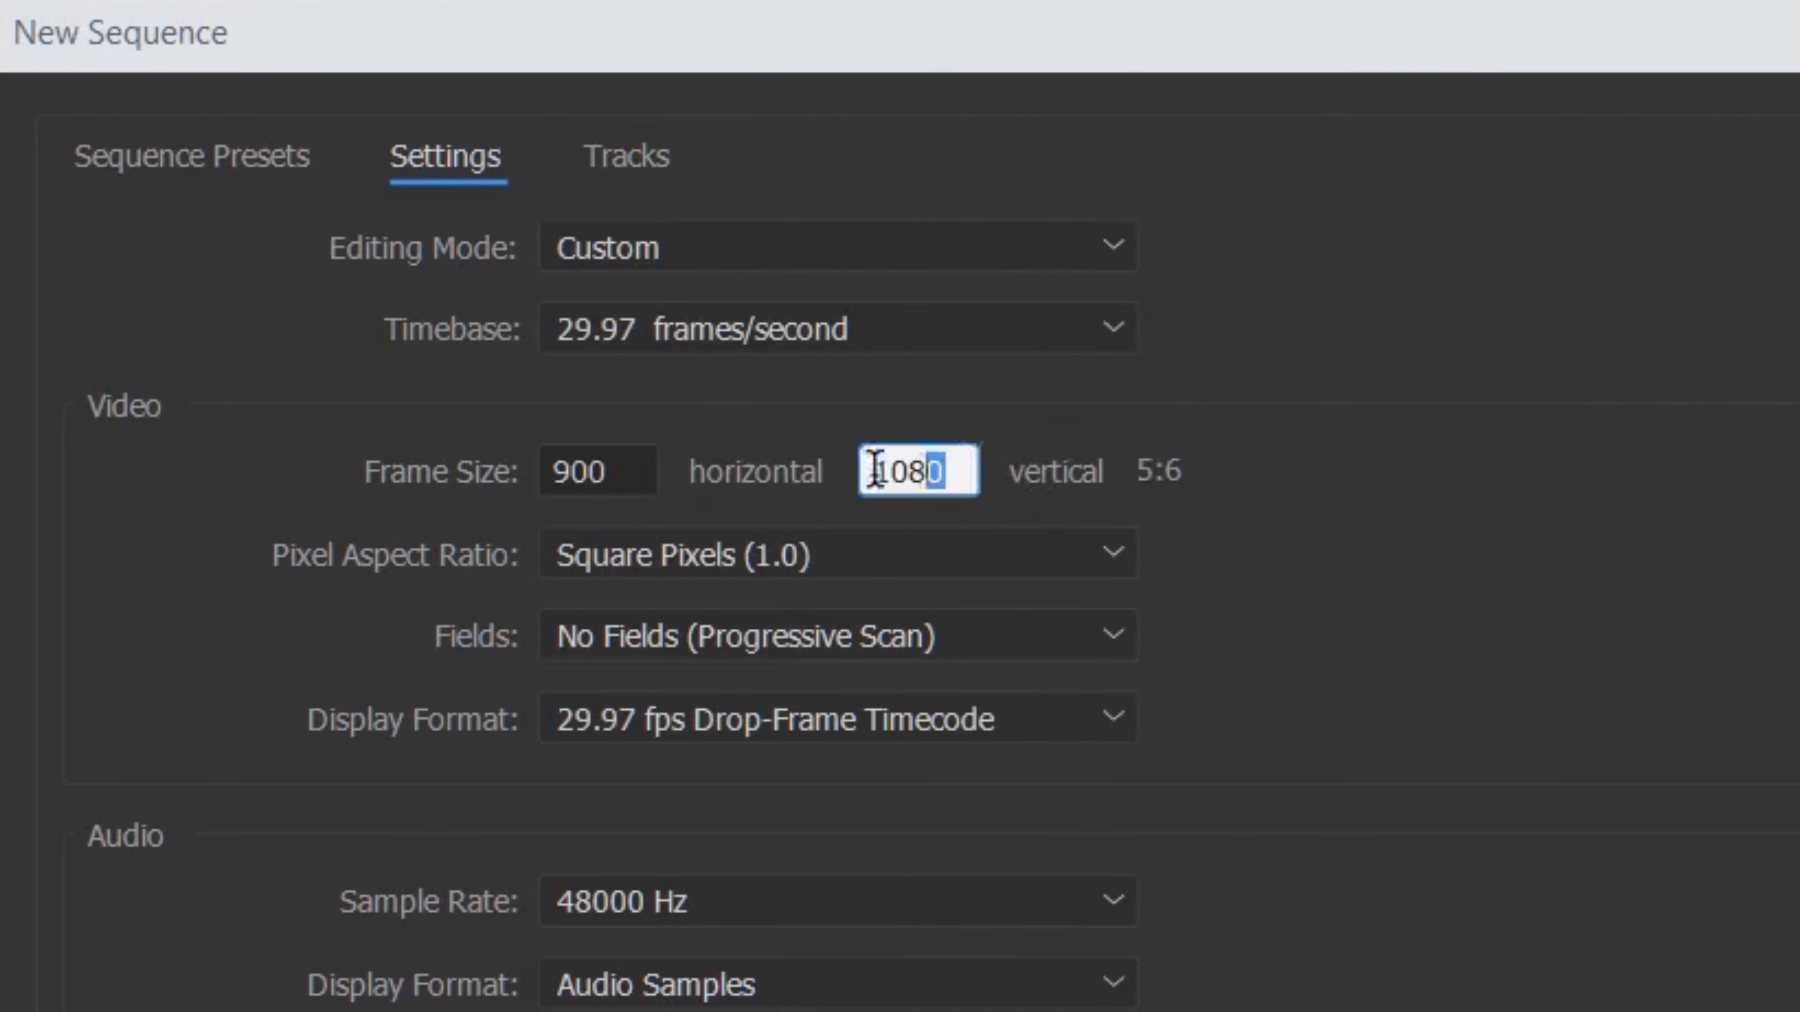
pyautogui.write('1600')
pyautogui.click(1063, 490)
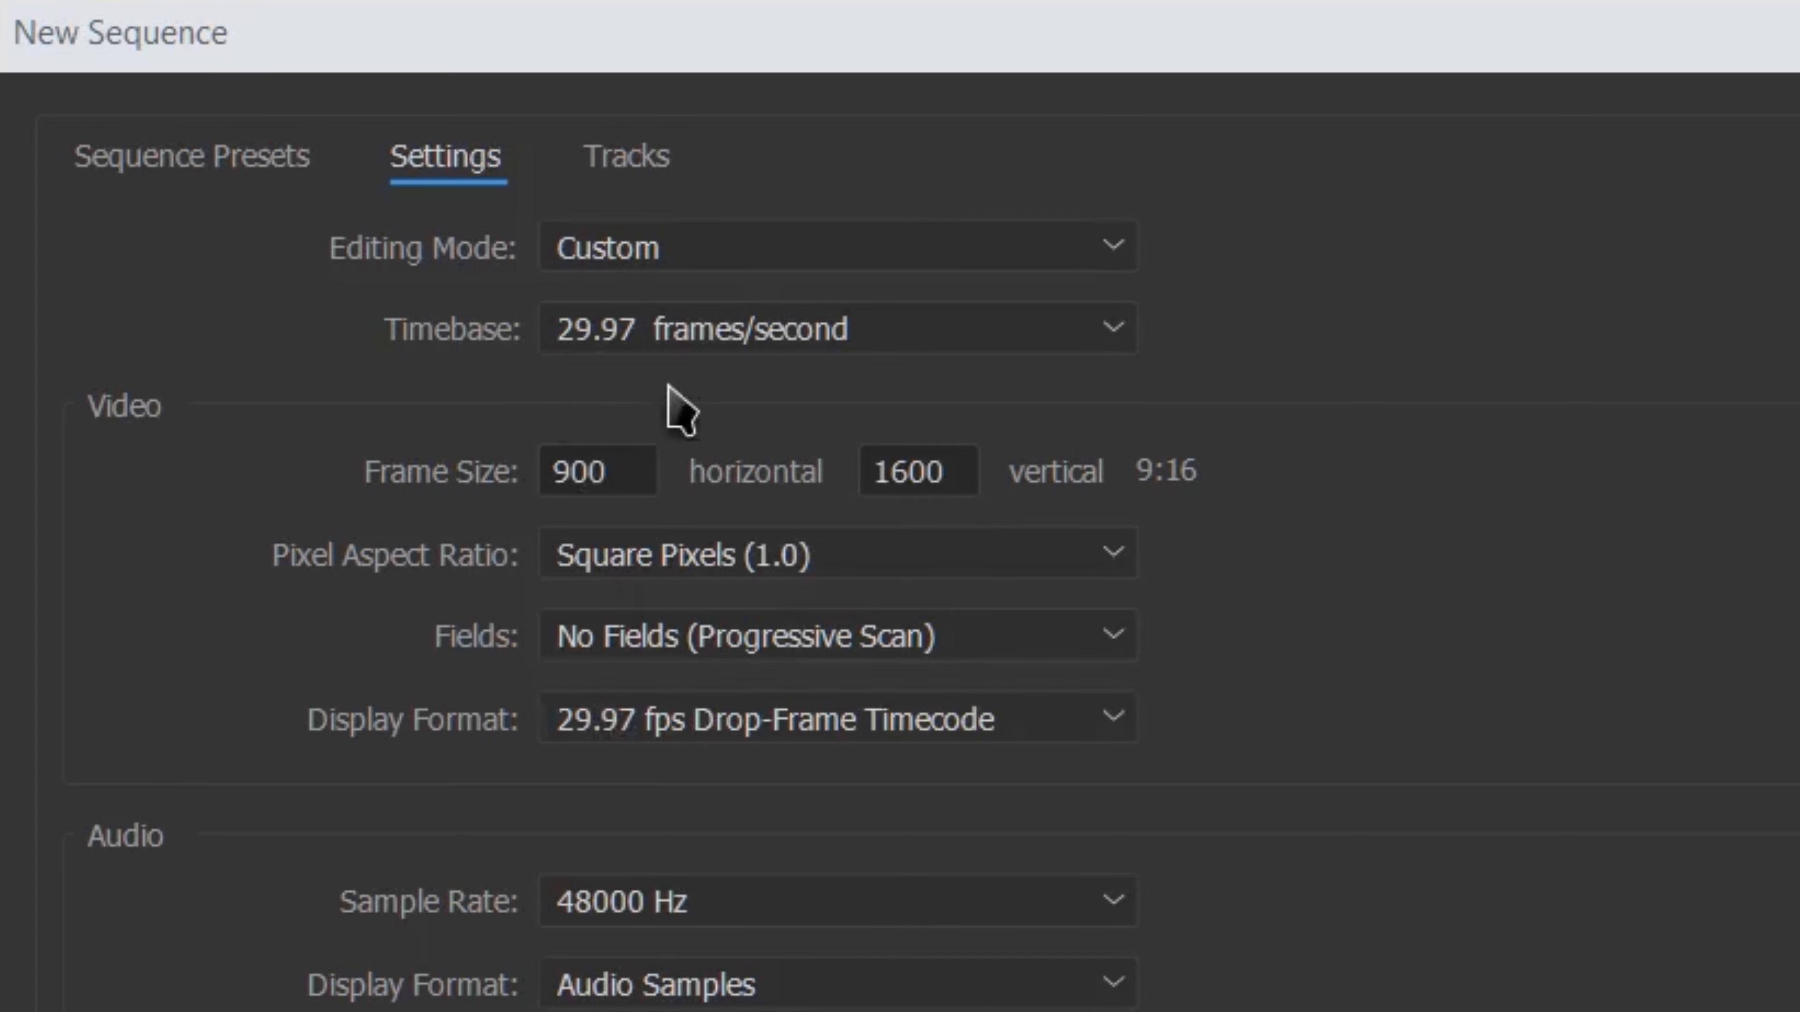
# Keep I-Frame Only MPEG as the preview file format and enable Maximum Render Quality, accepting the warning
pyautogui.click(567, 113)
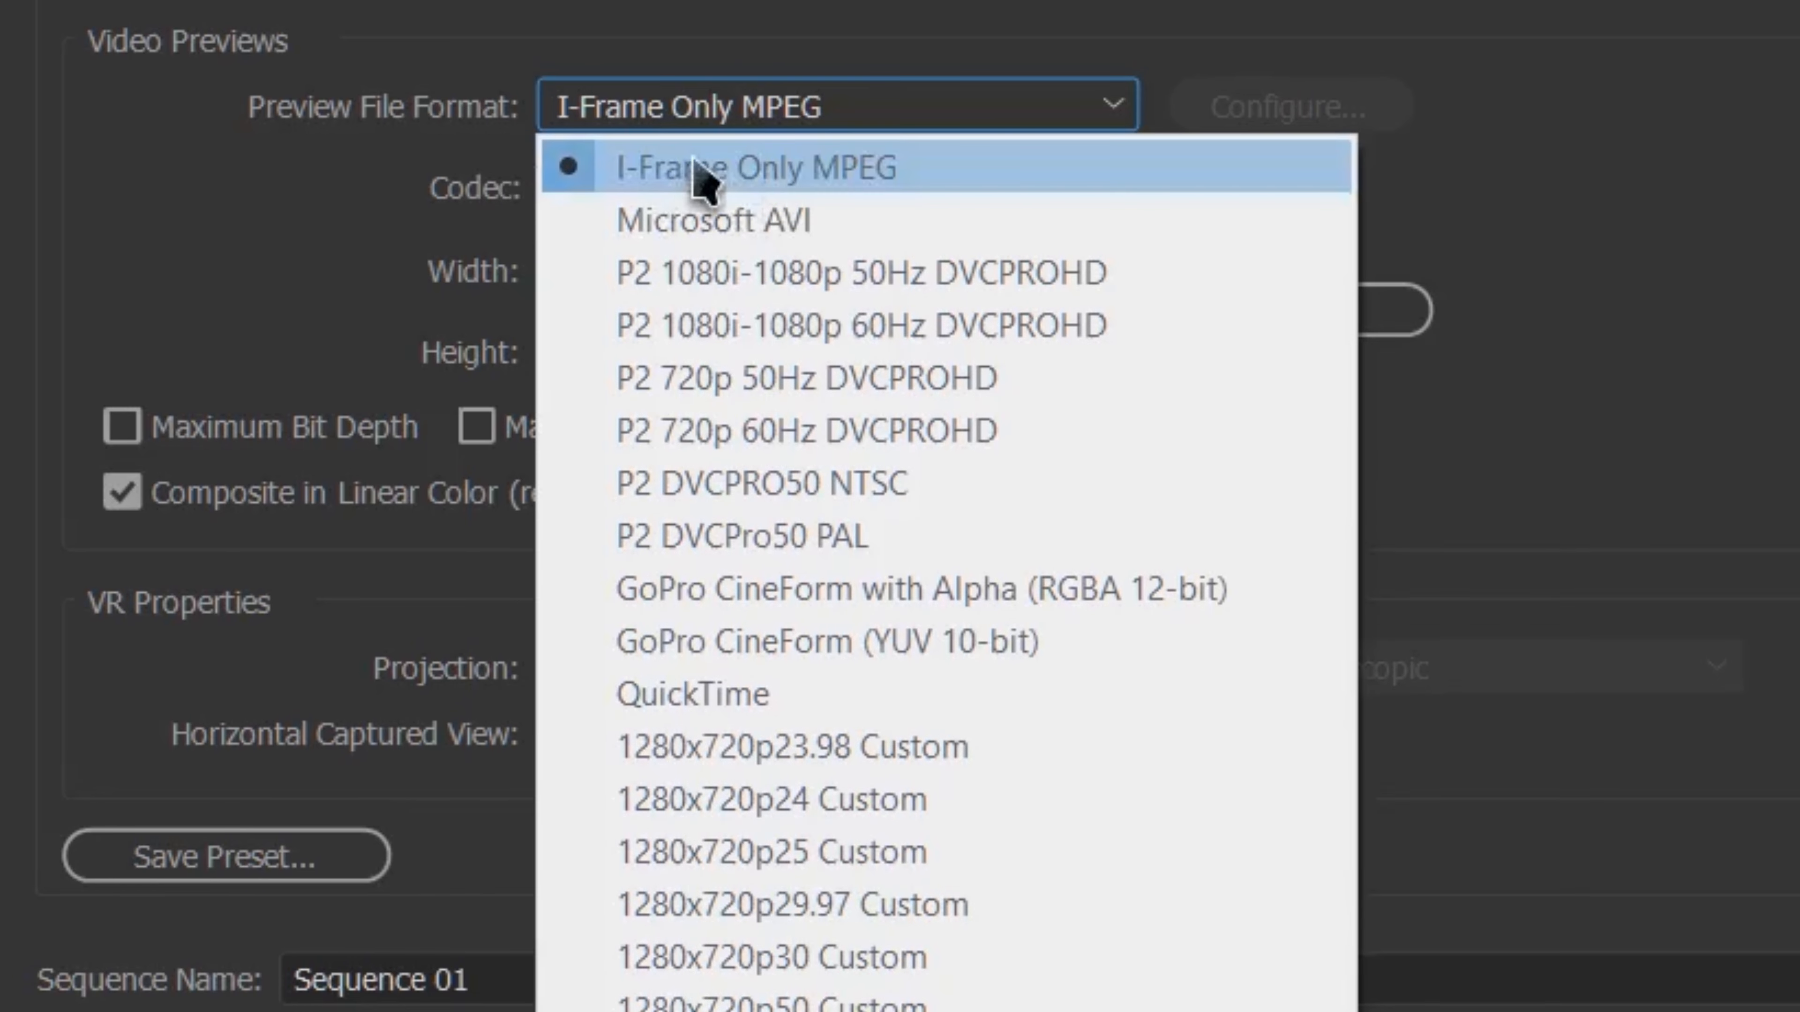
pyautogui.click(454, 174)
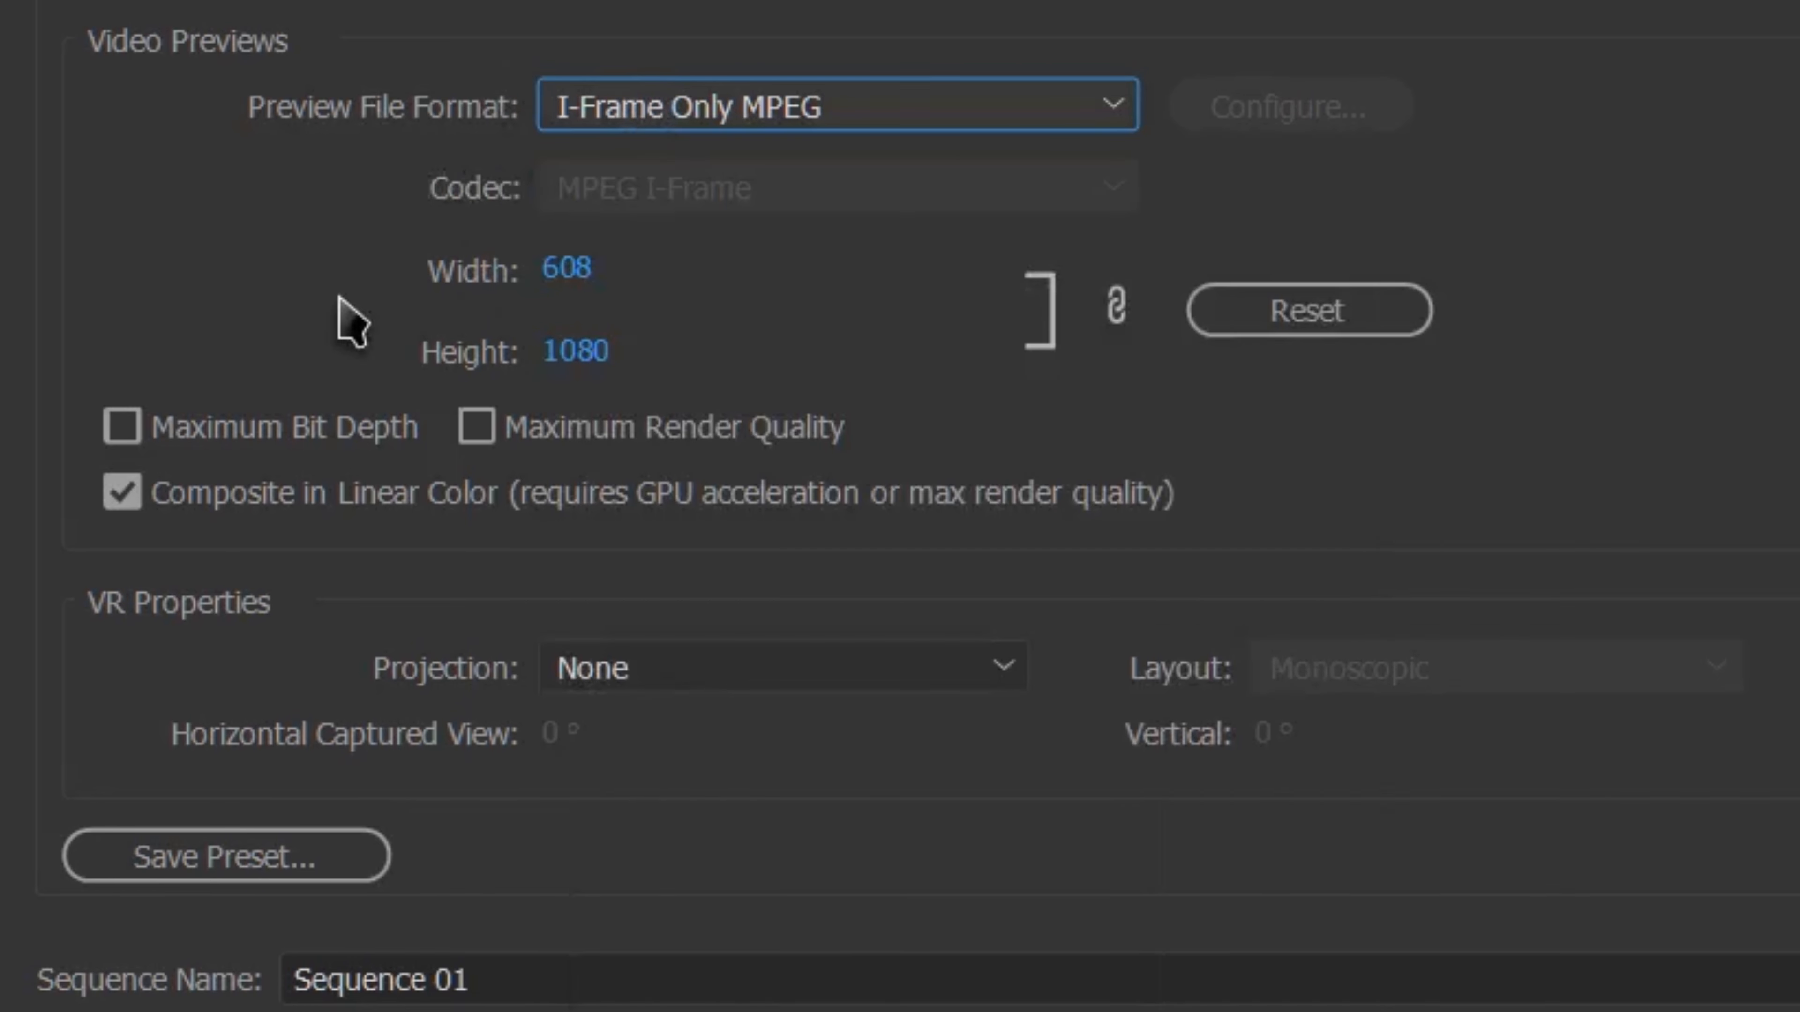
pyautogui.click(519, 441)
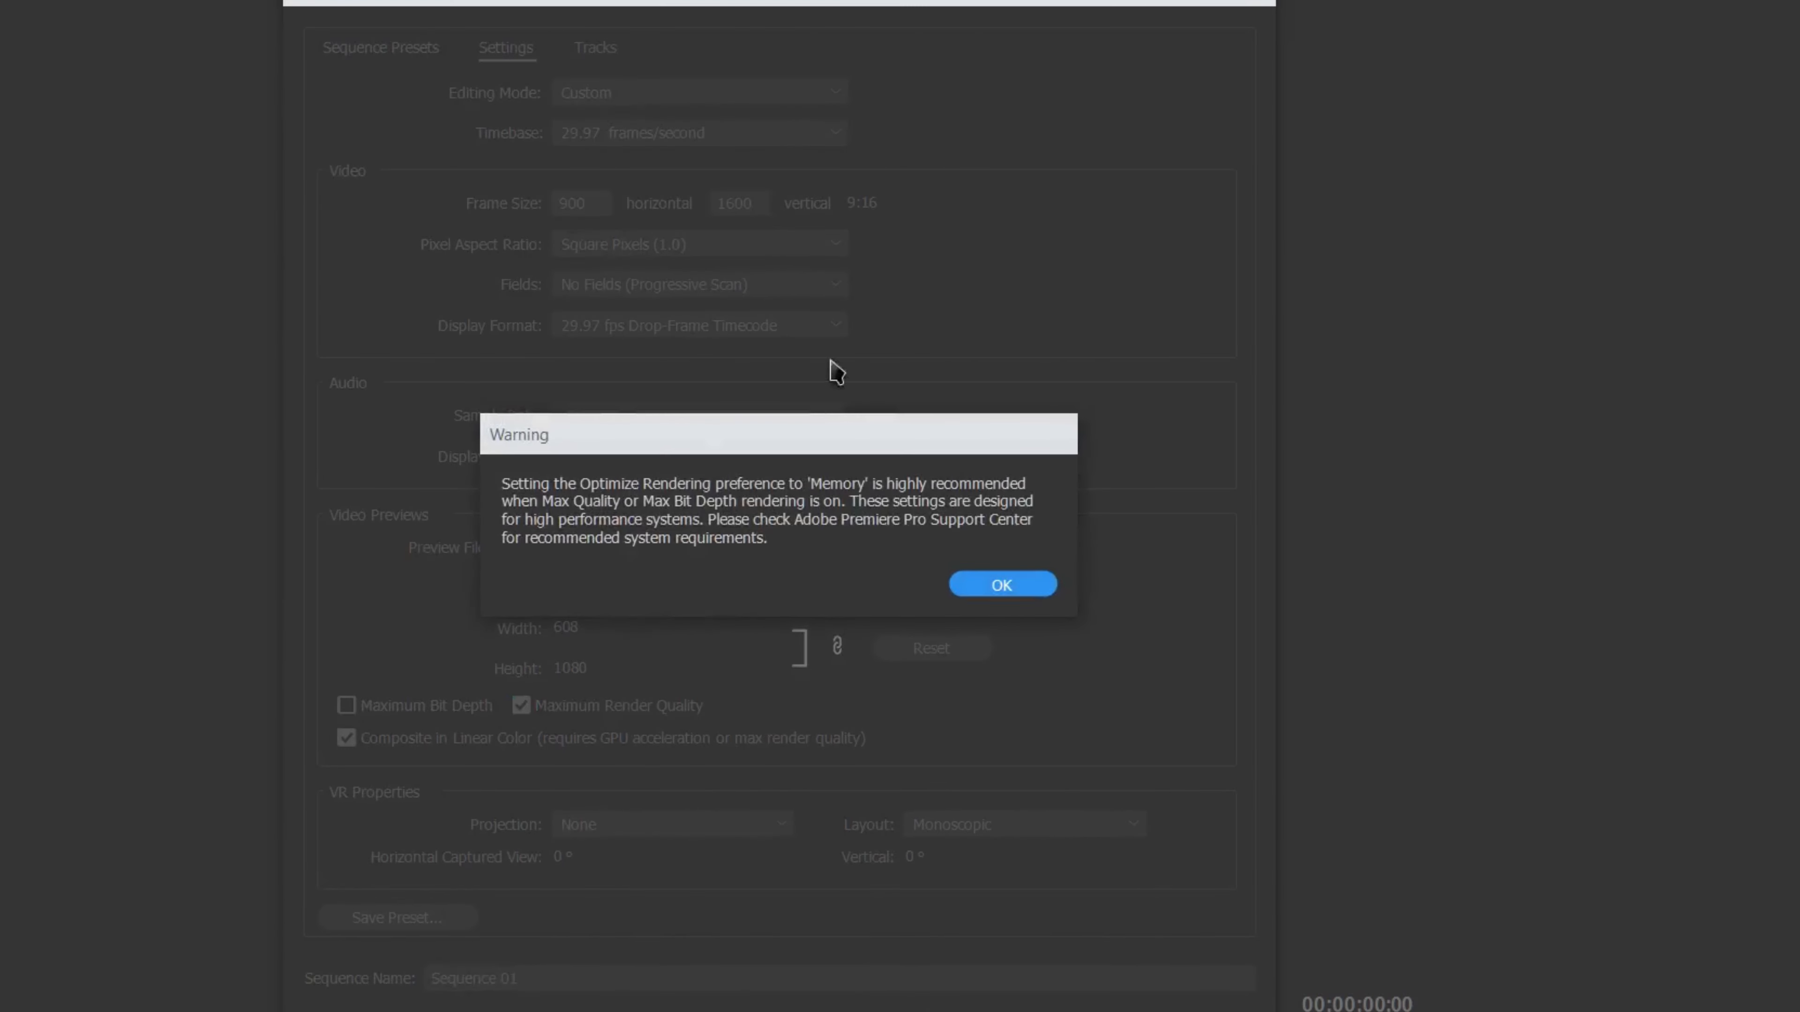
pyautogui.click(1003, 584)
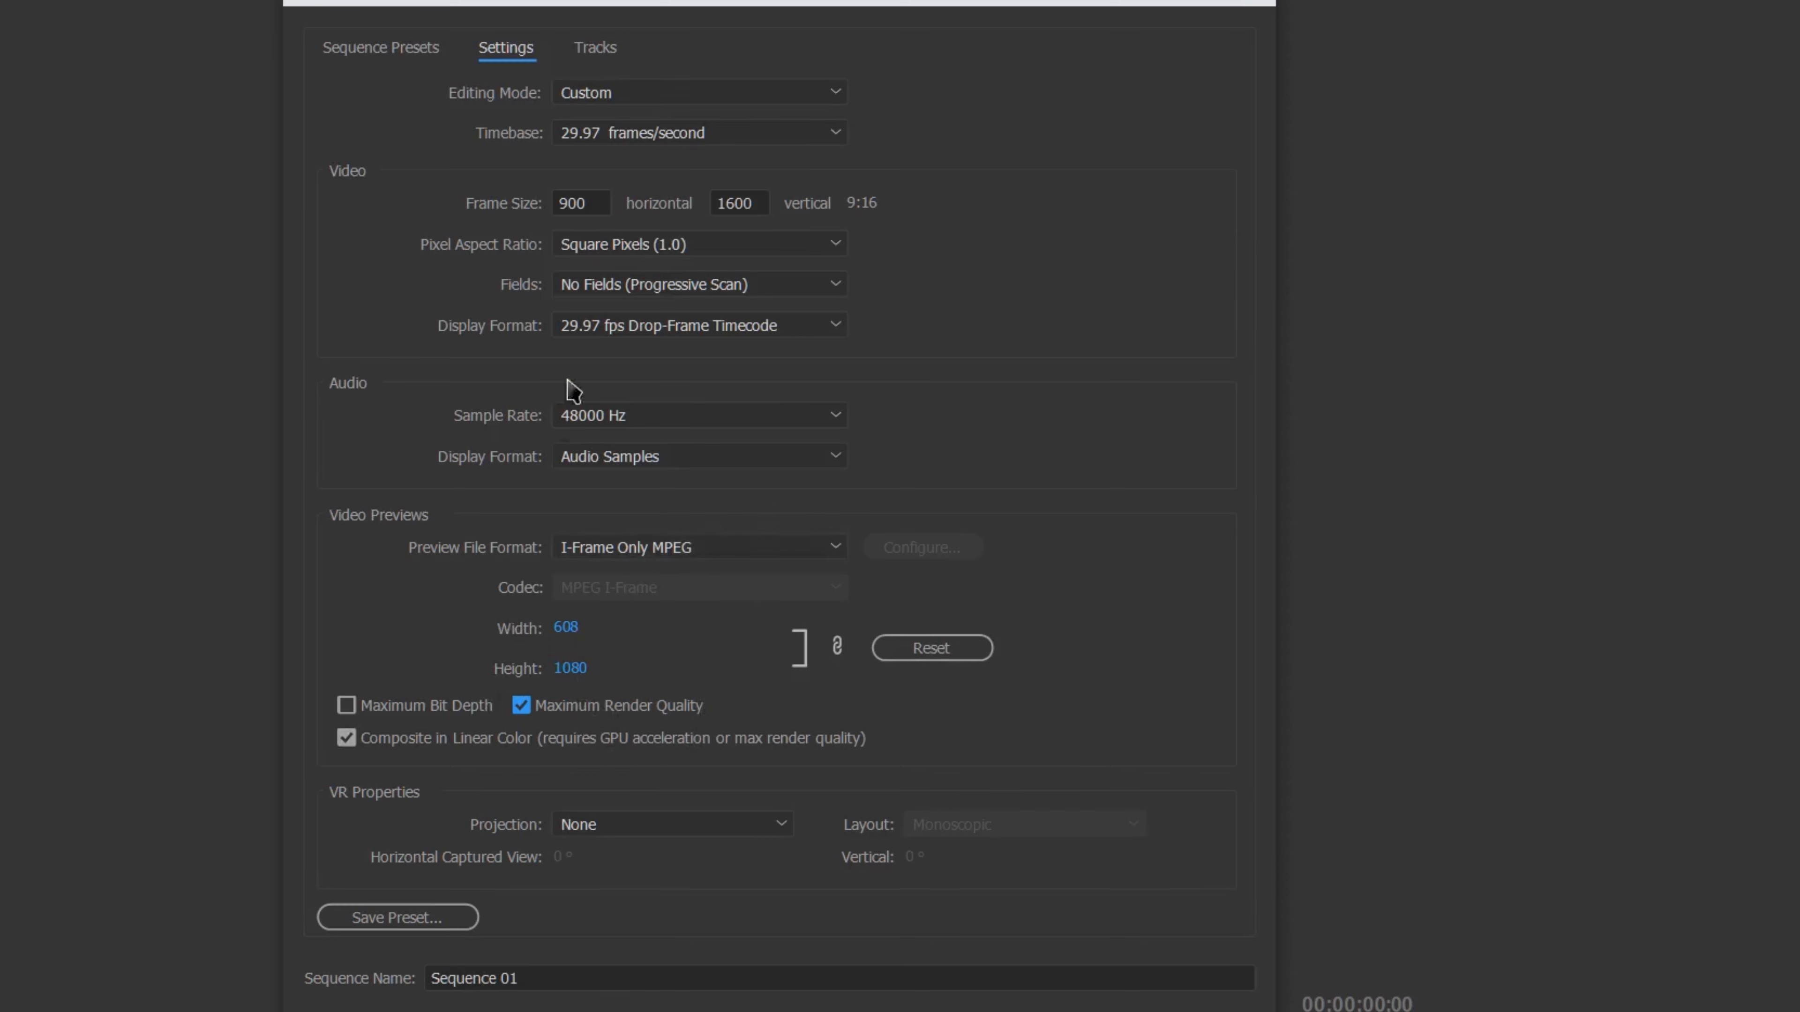
# Change the track type of Audio 4, Audio 5 and Audio 6 to Standard
pyautogui.click(601, 57)
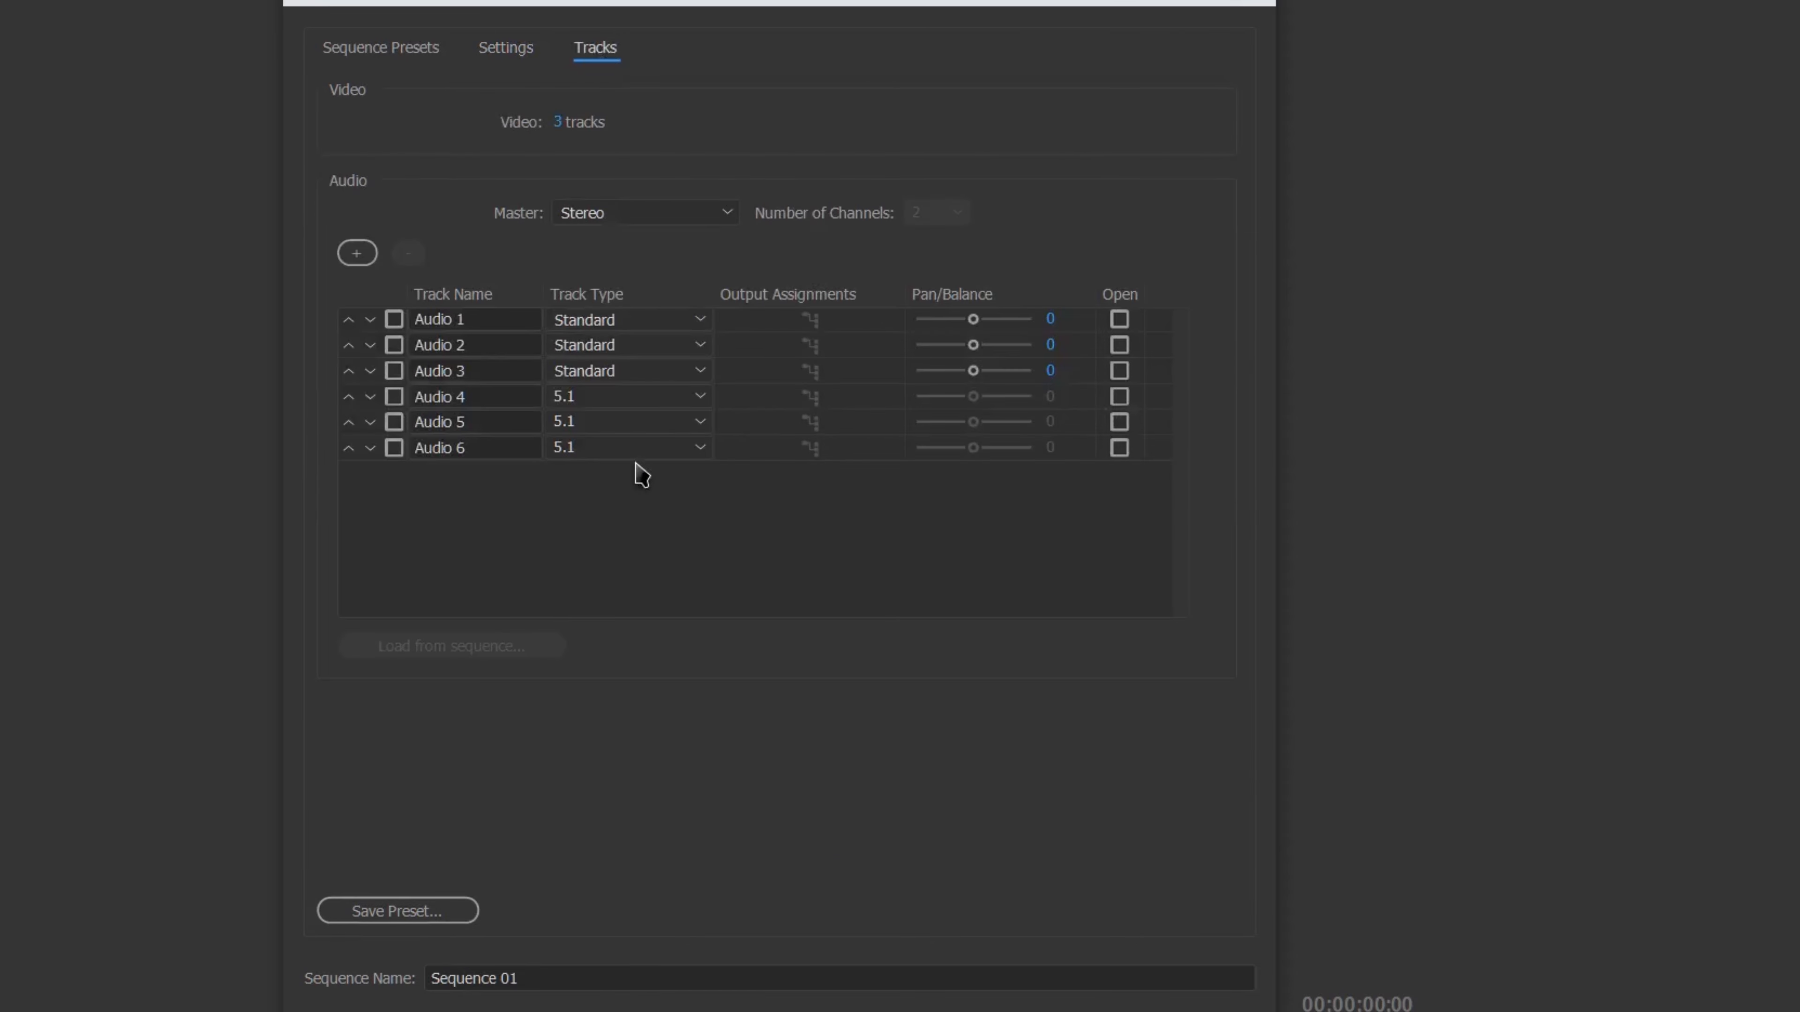
pyautogui.click(622, 397)
pyautogui.click(603, 426)
pyautogui.click(604, 424)
pyautogui.click(604, 451)
pyautogui.click(606, 450)
pyautogui.click(608, 475)
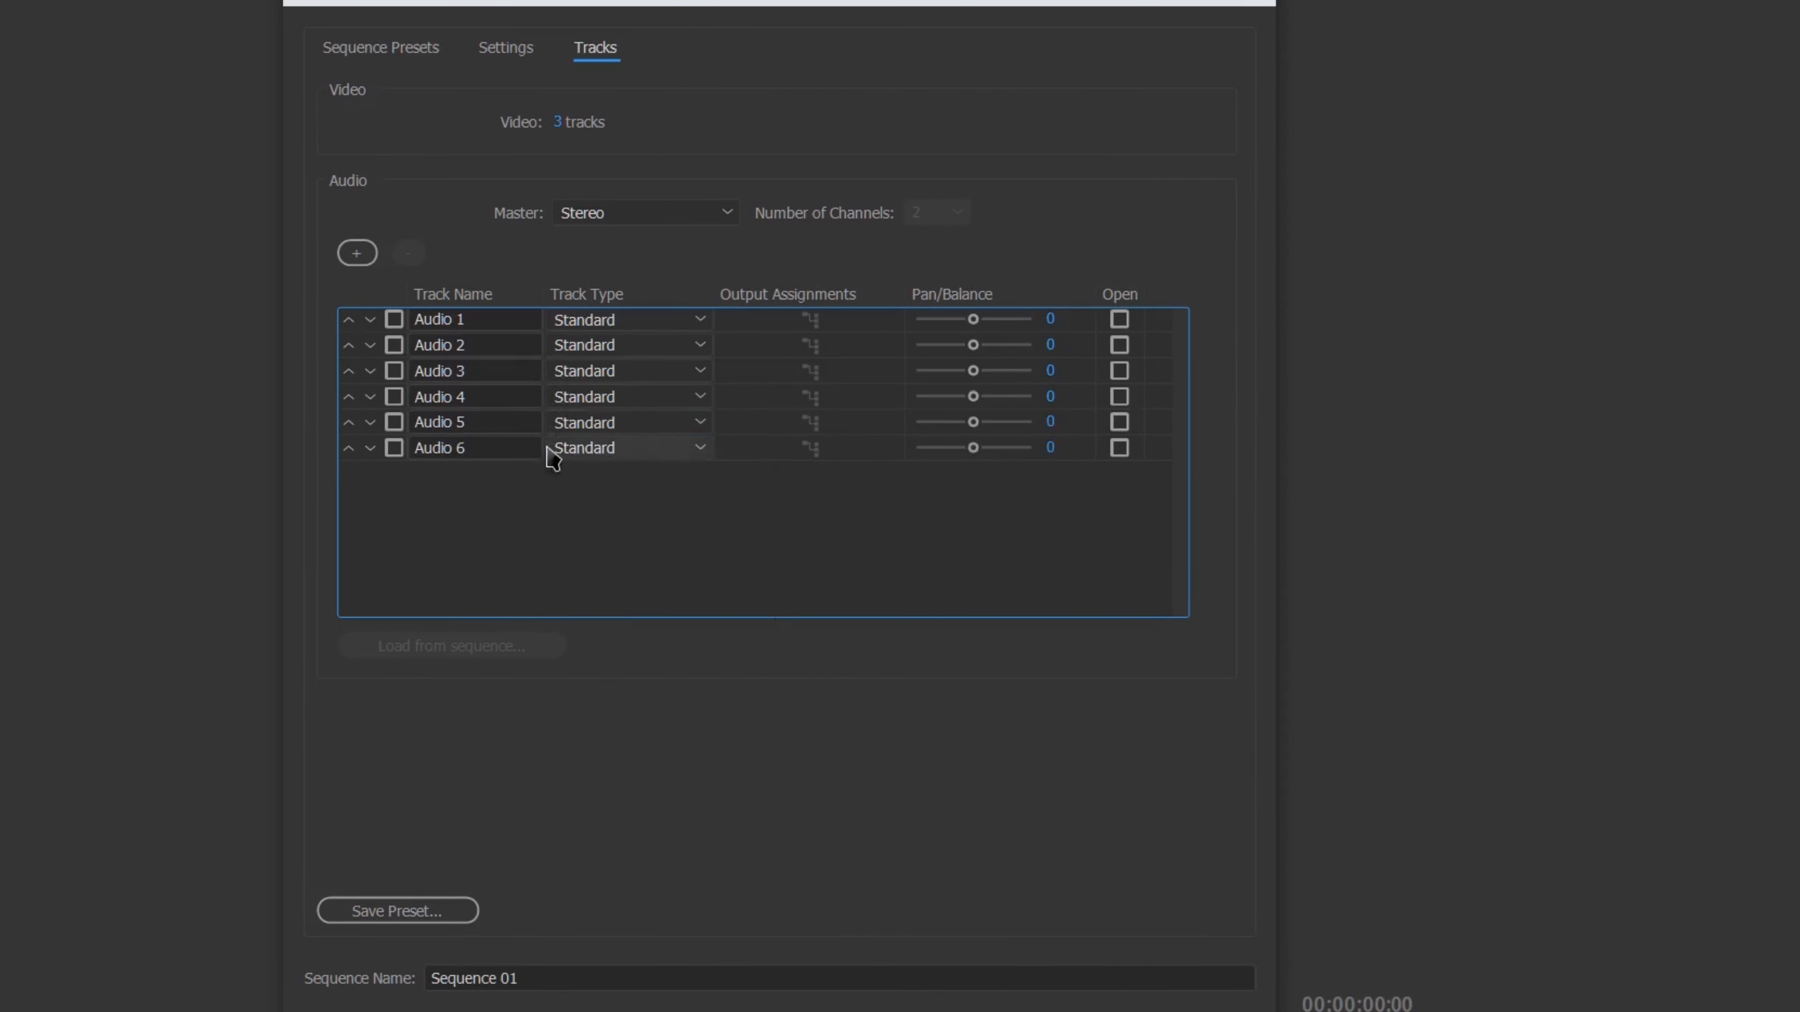
# Set the number of video tracks to 5 and create the sequence
pyautogui.click(558, 123)
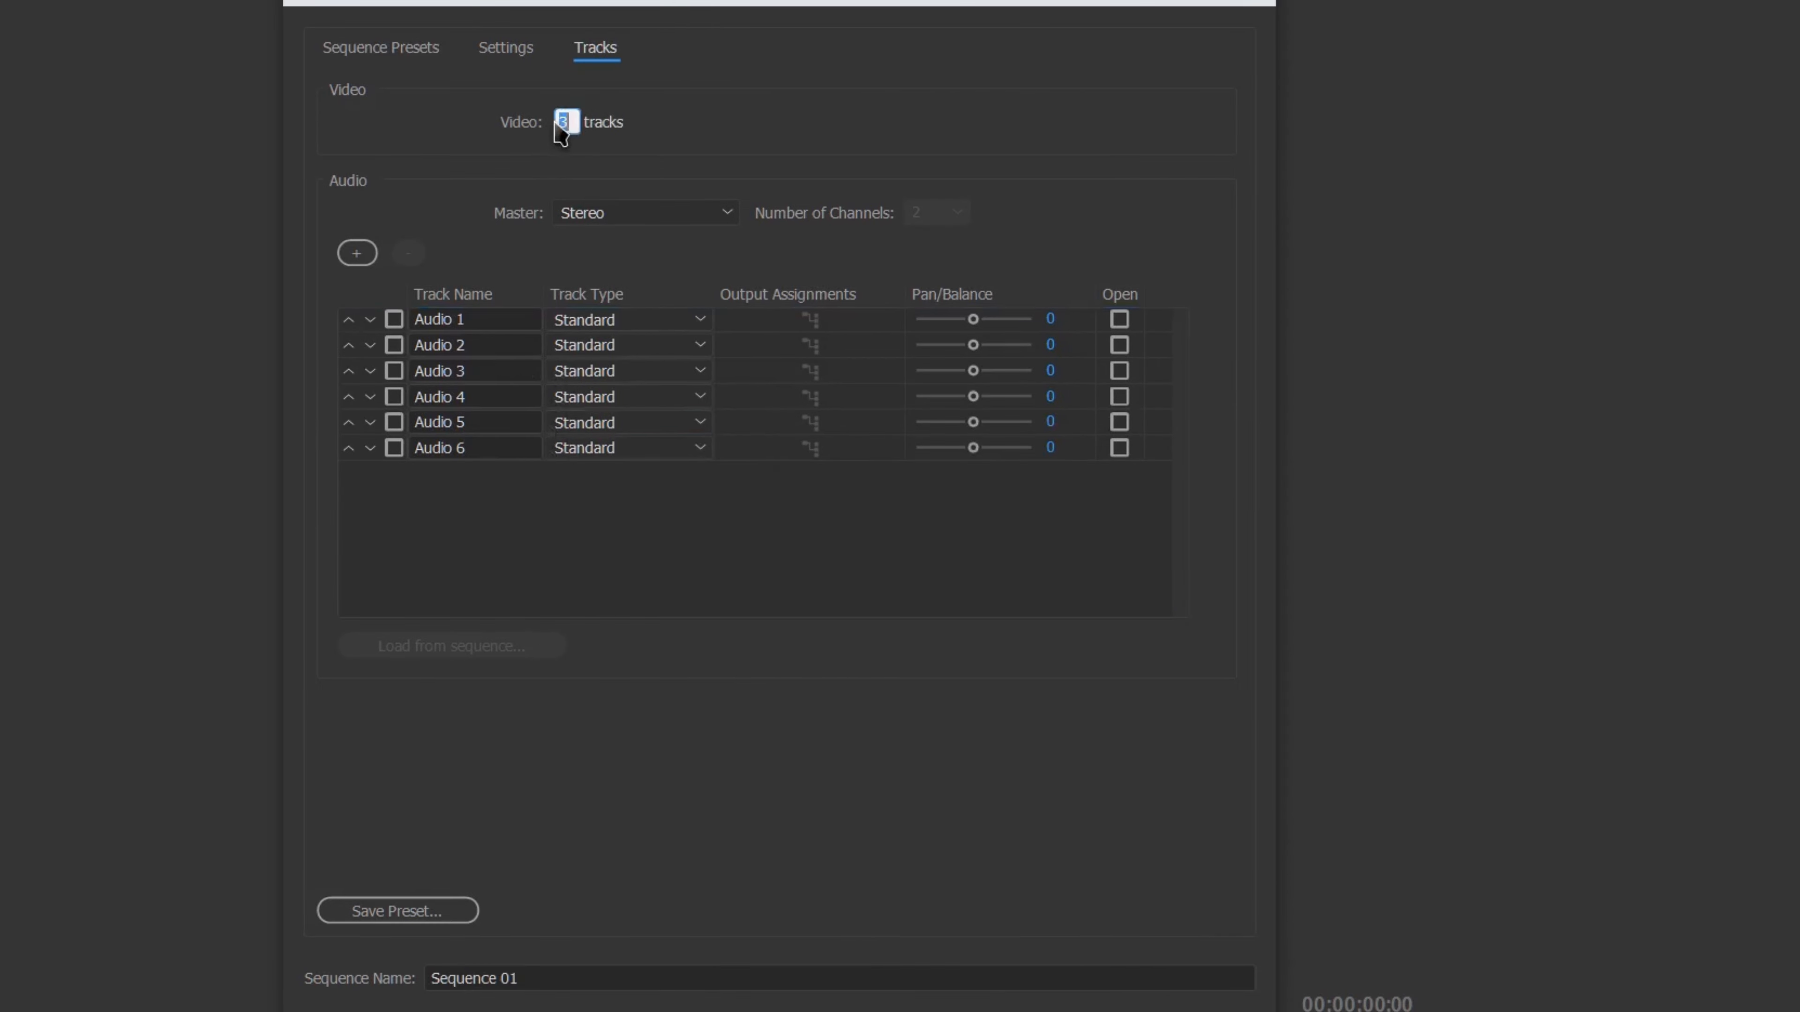
pyautogui.write('5')
pyautogui.press('Return')
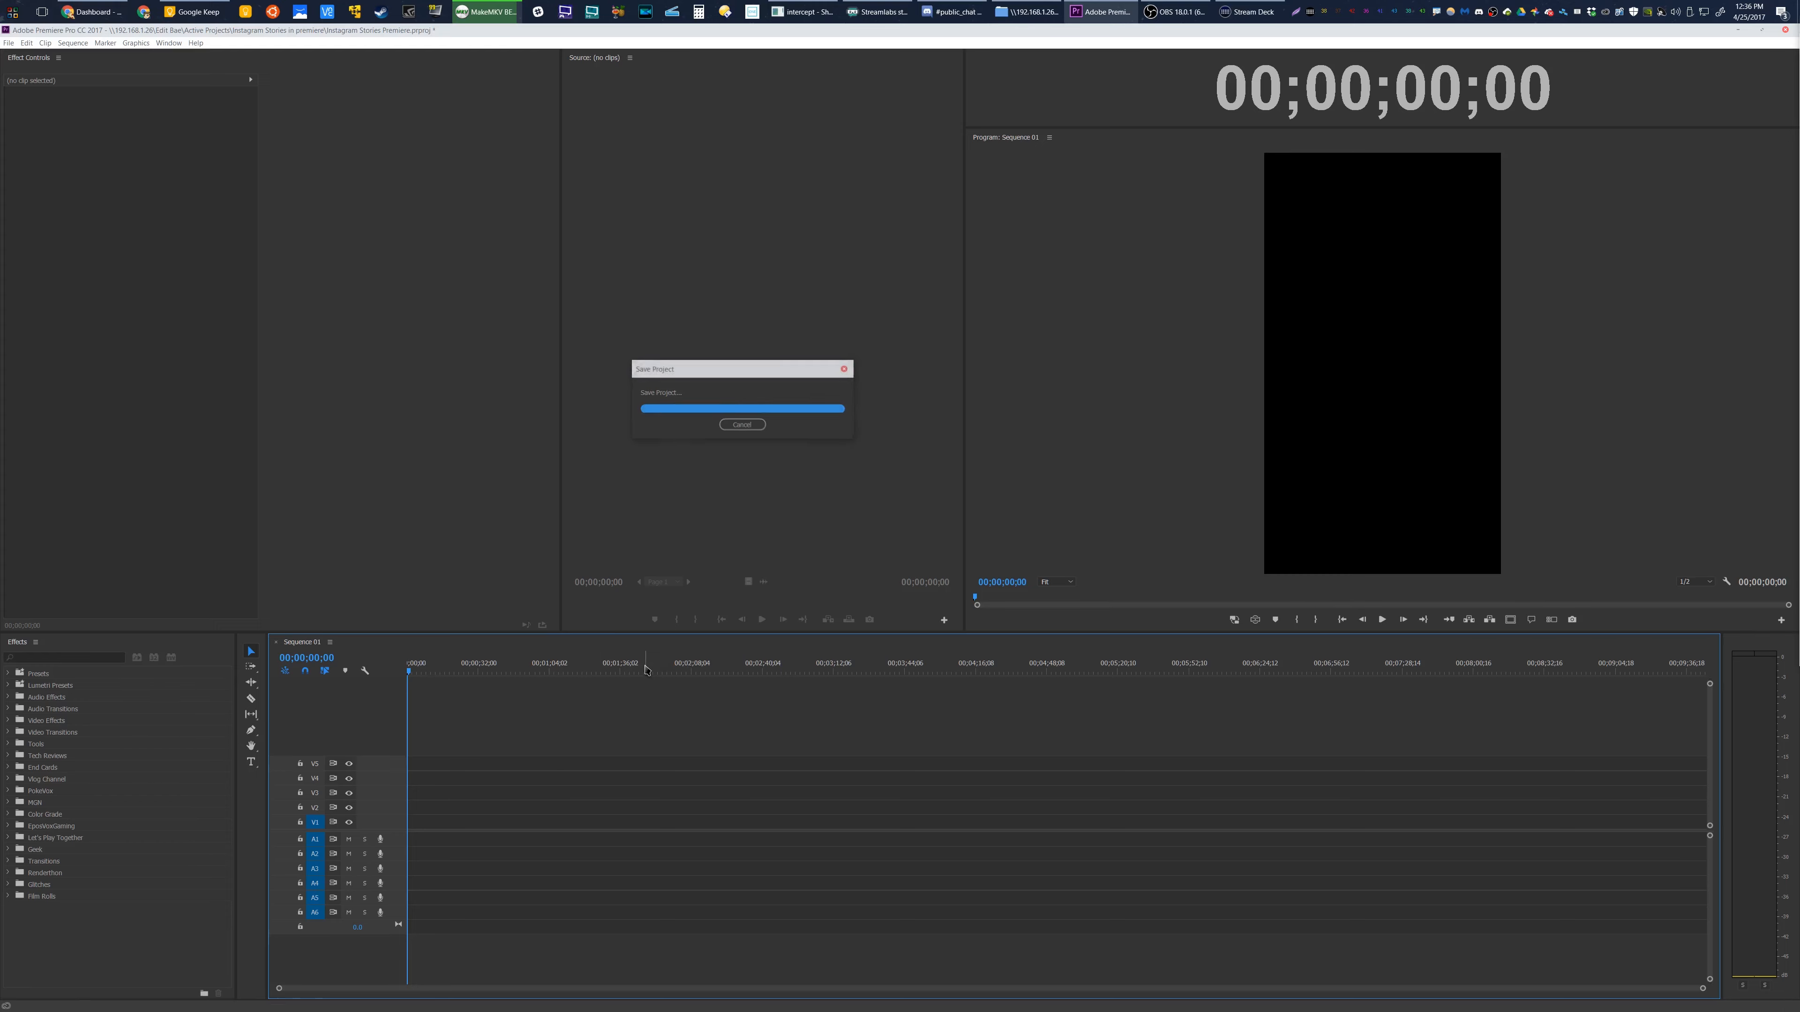
# Start another new sequence with the custom 900 by 1600 settings and name it Cat in Cabinets
pyautogui.hotkey('ctrl', 'n')
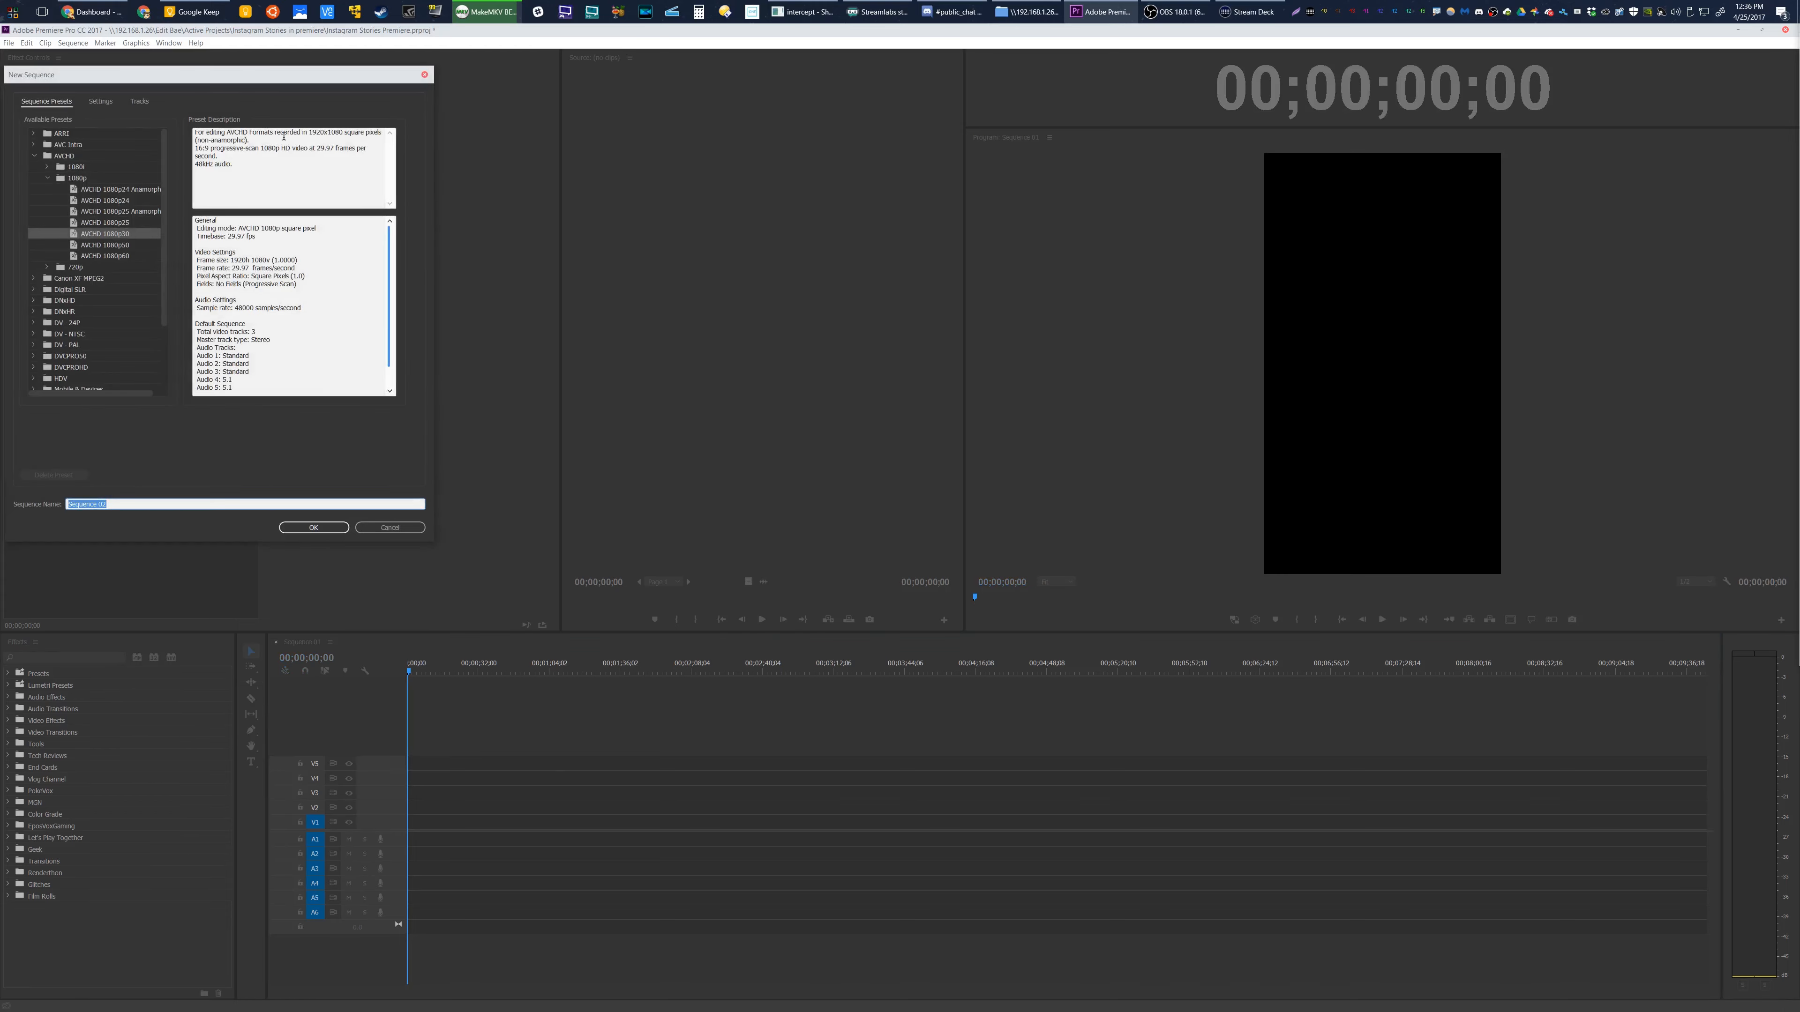
pyautogui.moveTo(220, 83); pyautogui.dragTo(561, 151)
pyautogui.click(452, 172)
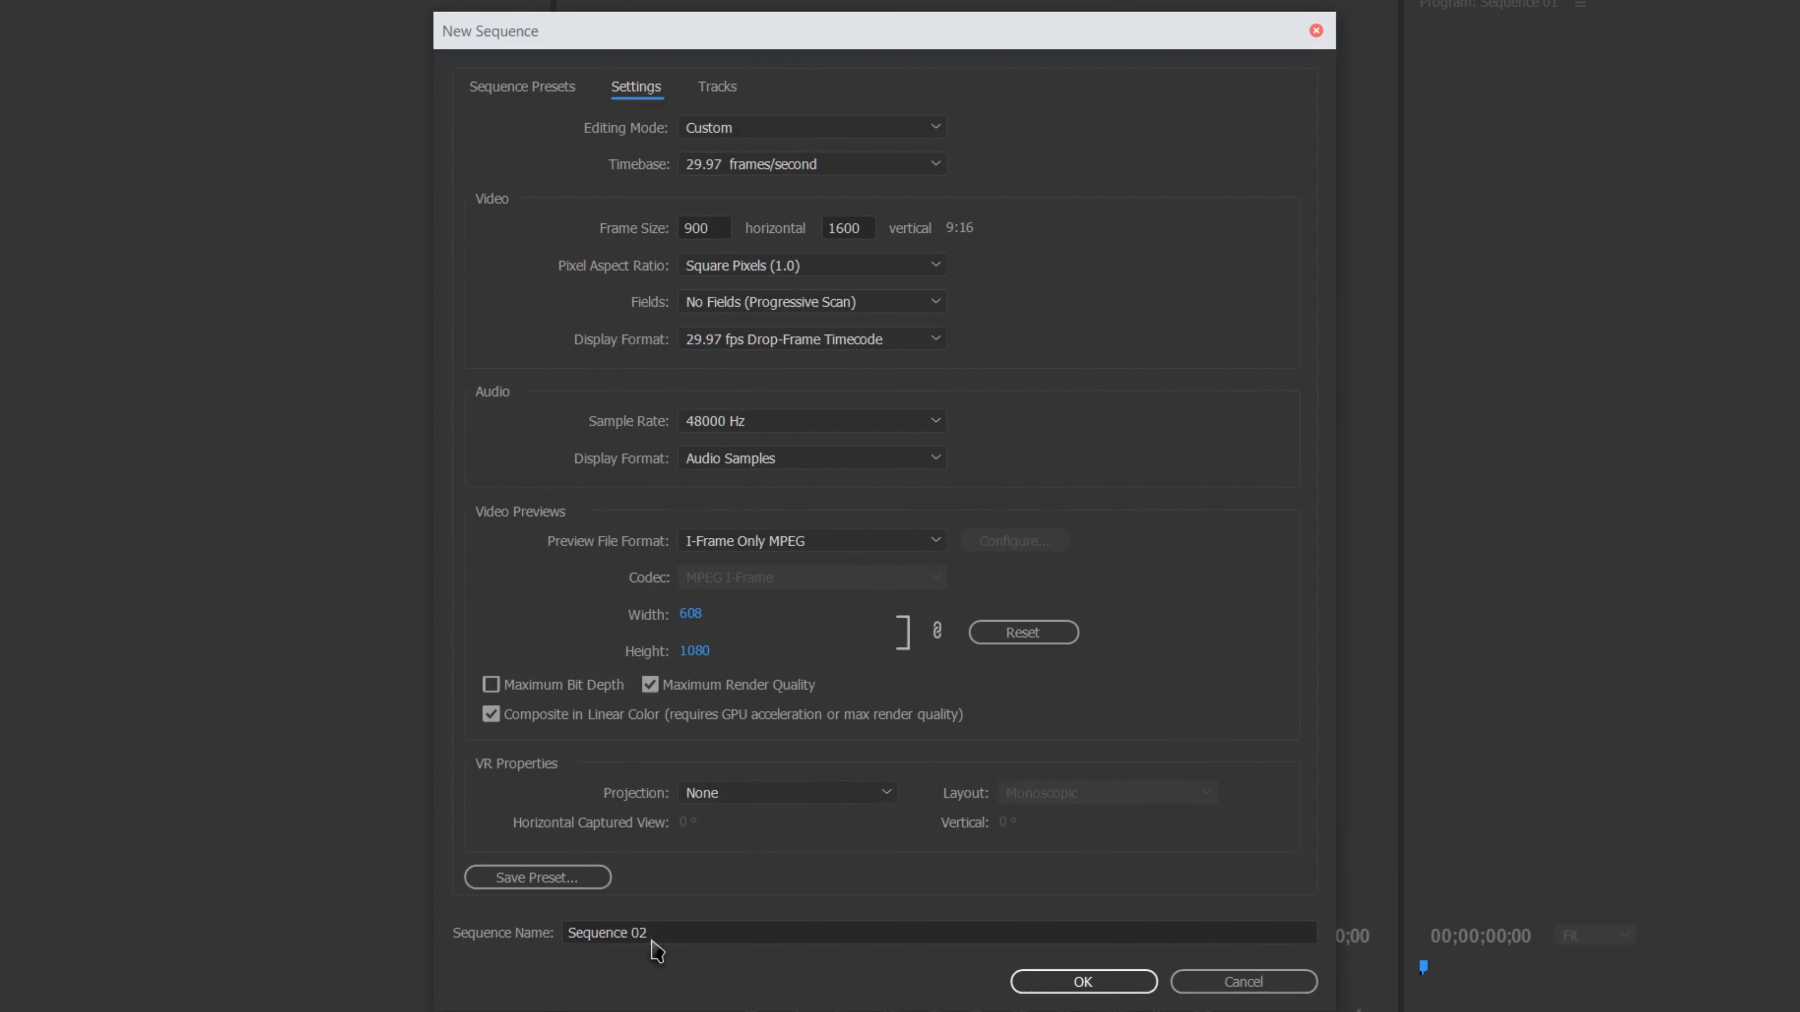
pyautogui.click(702, 932)
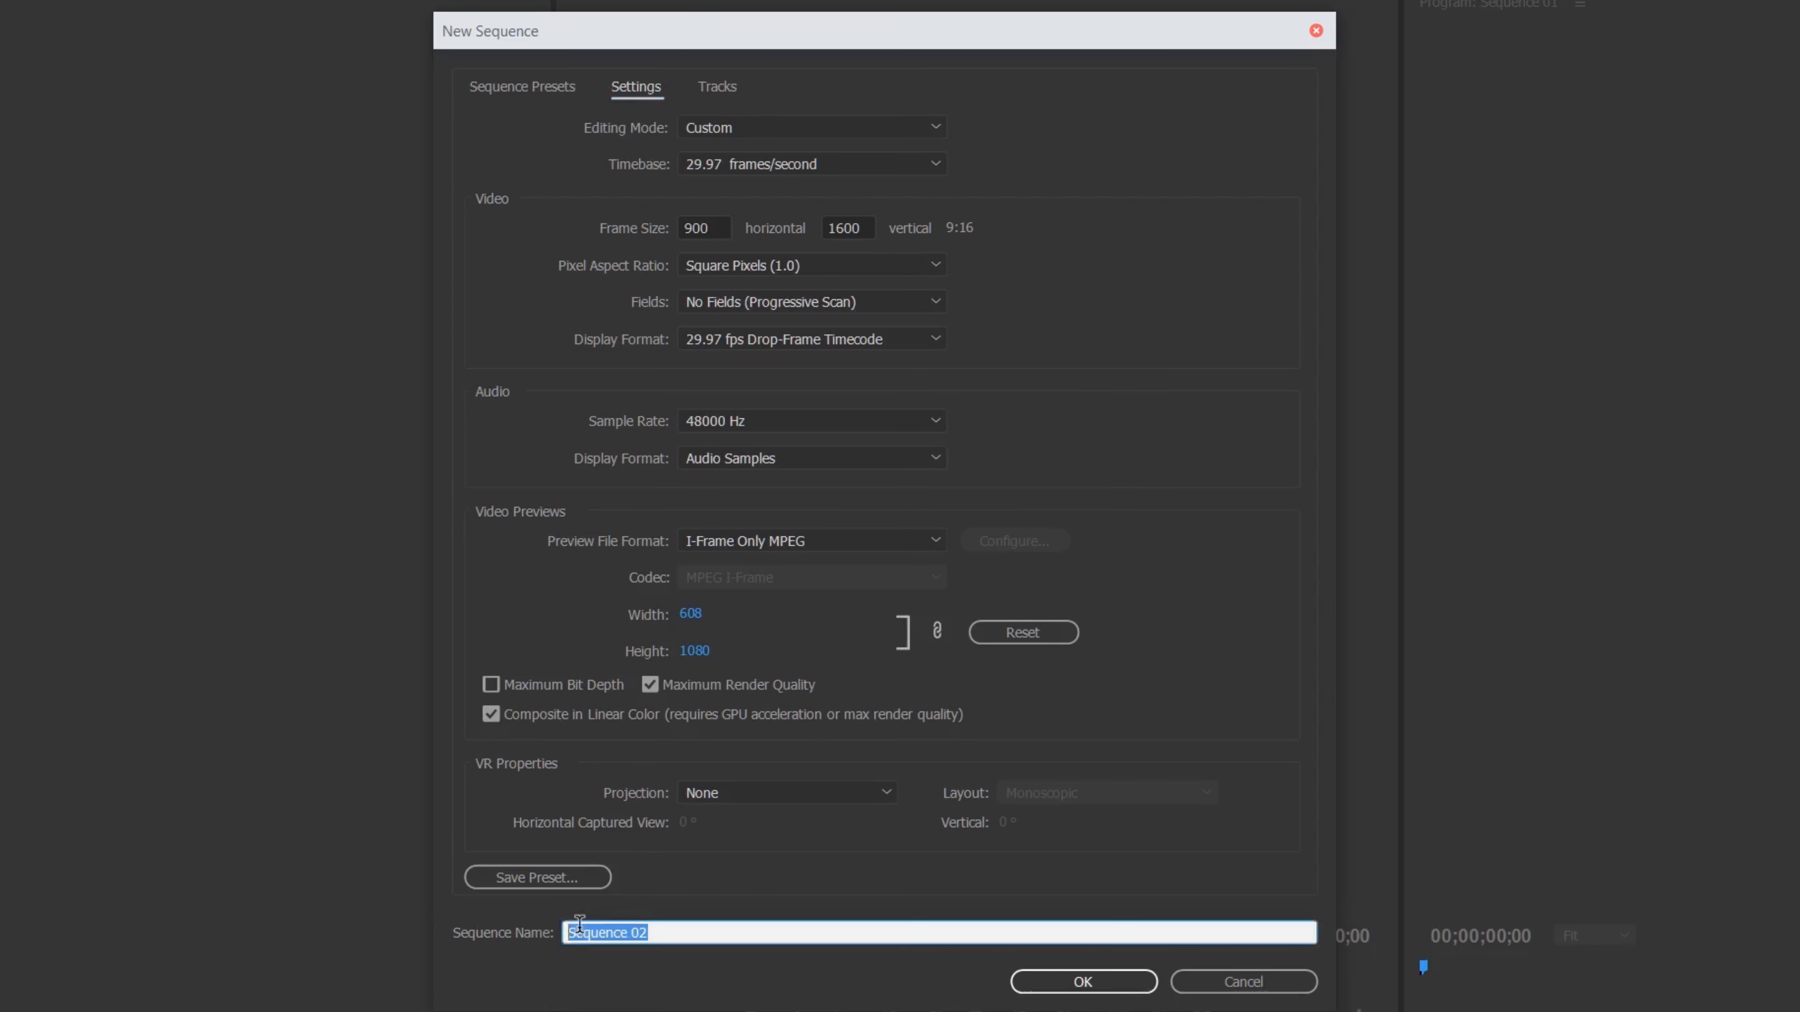
pyautogui.write('Cat in Cabinets')
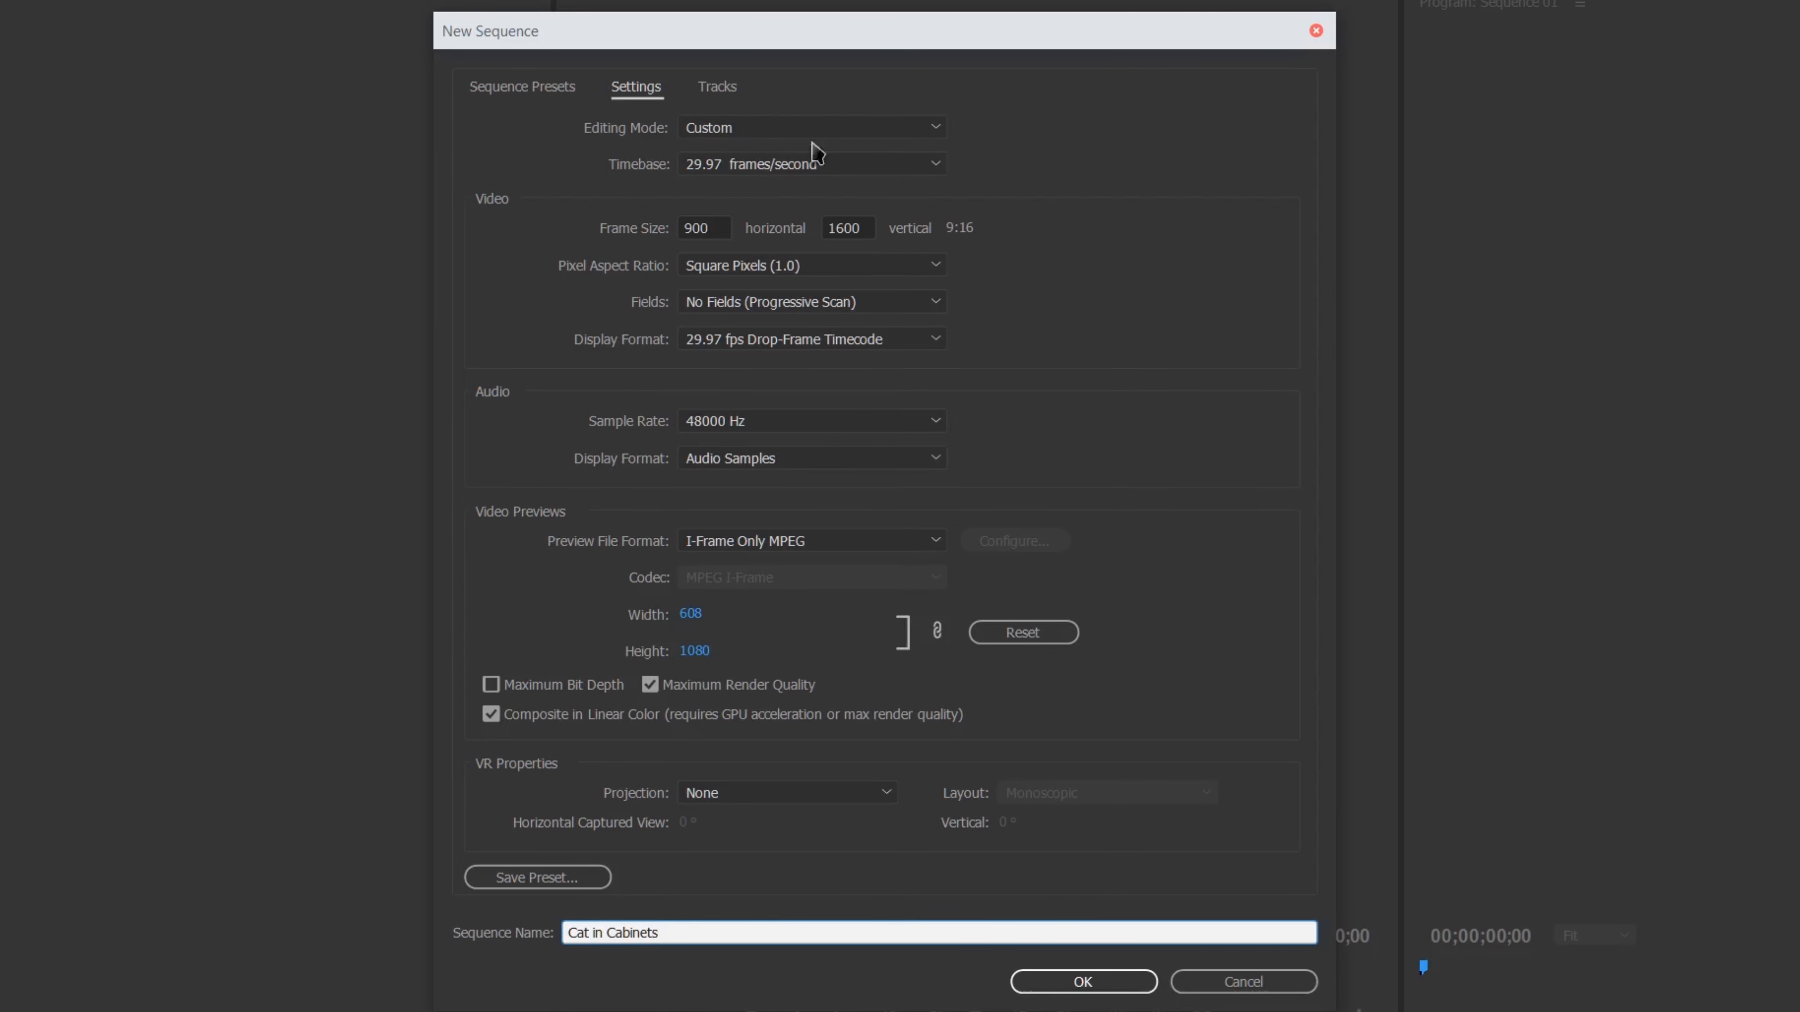
# Save the settings as a sequence preset named Instagram Stories and create the Cat in Cabinets sequence from it
pyautogui.click(535, 886)
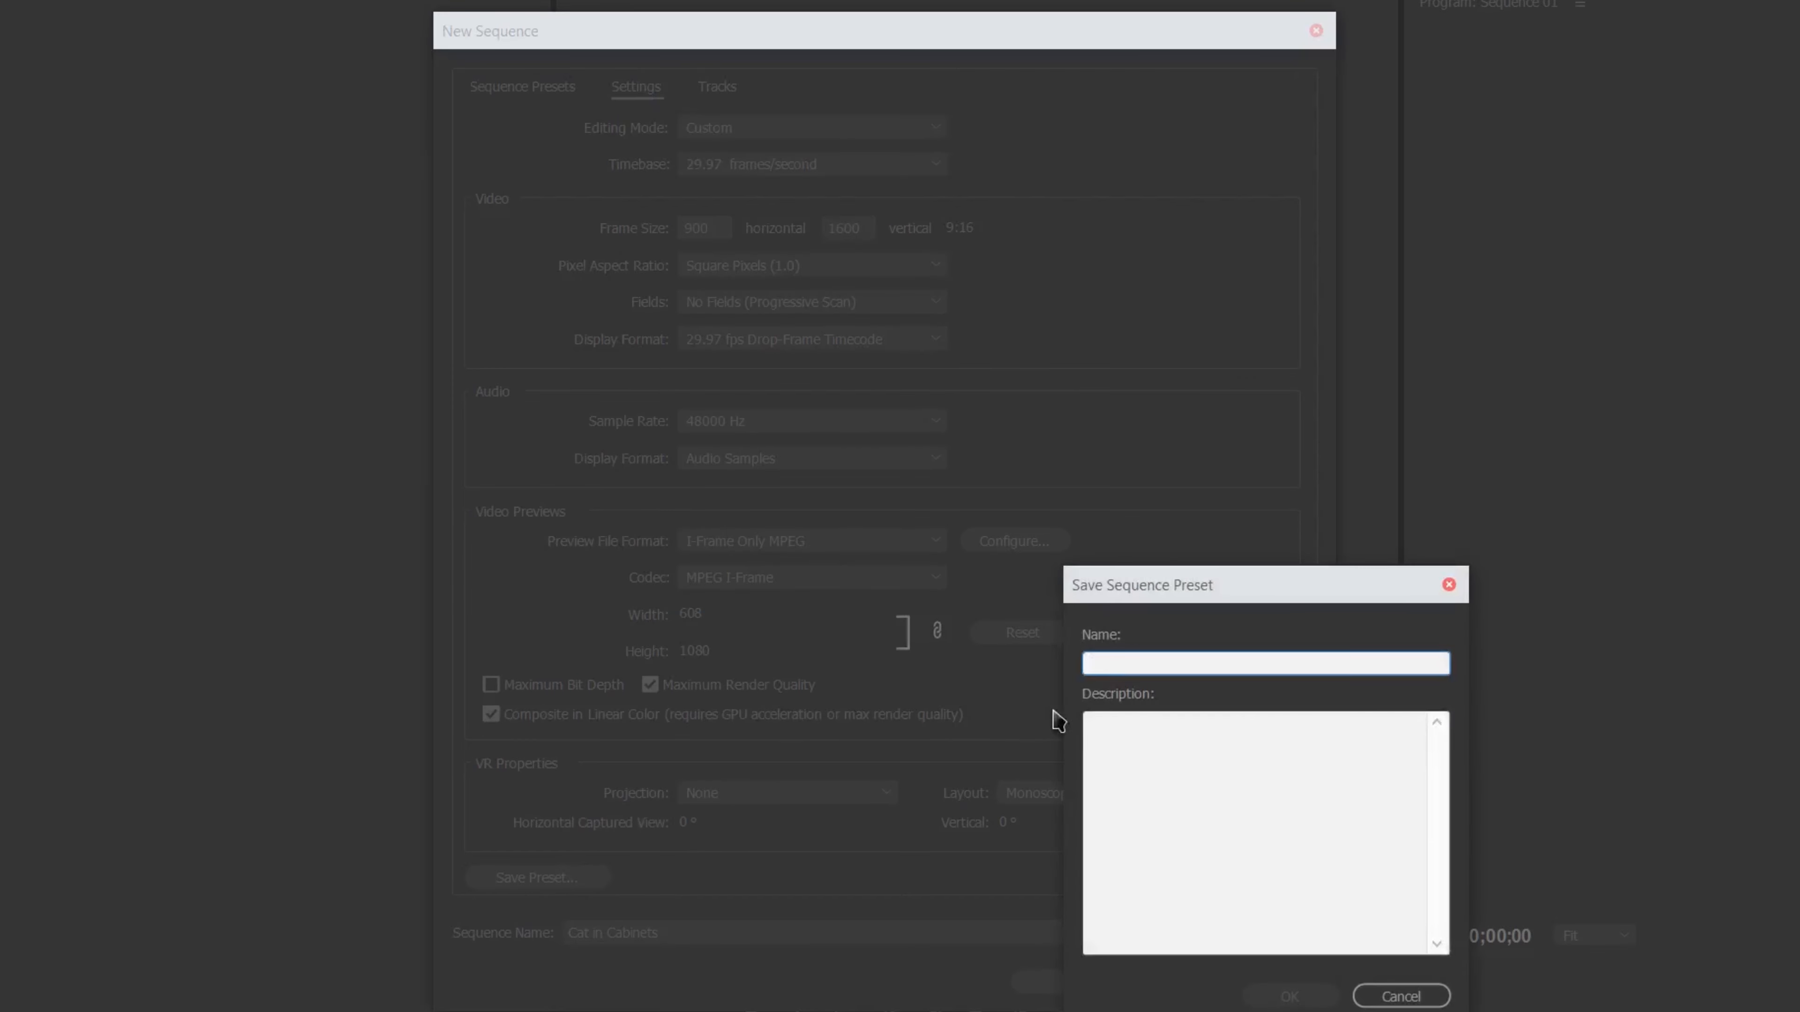
pyautogui.write('Instagram Stories')
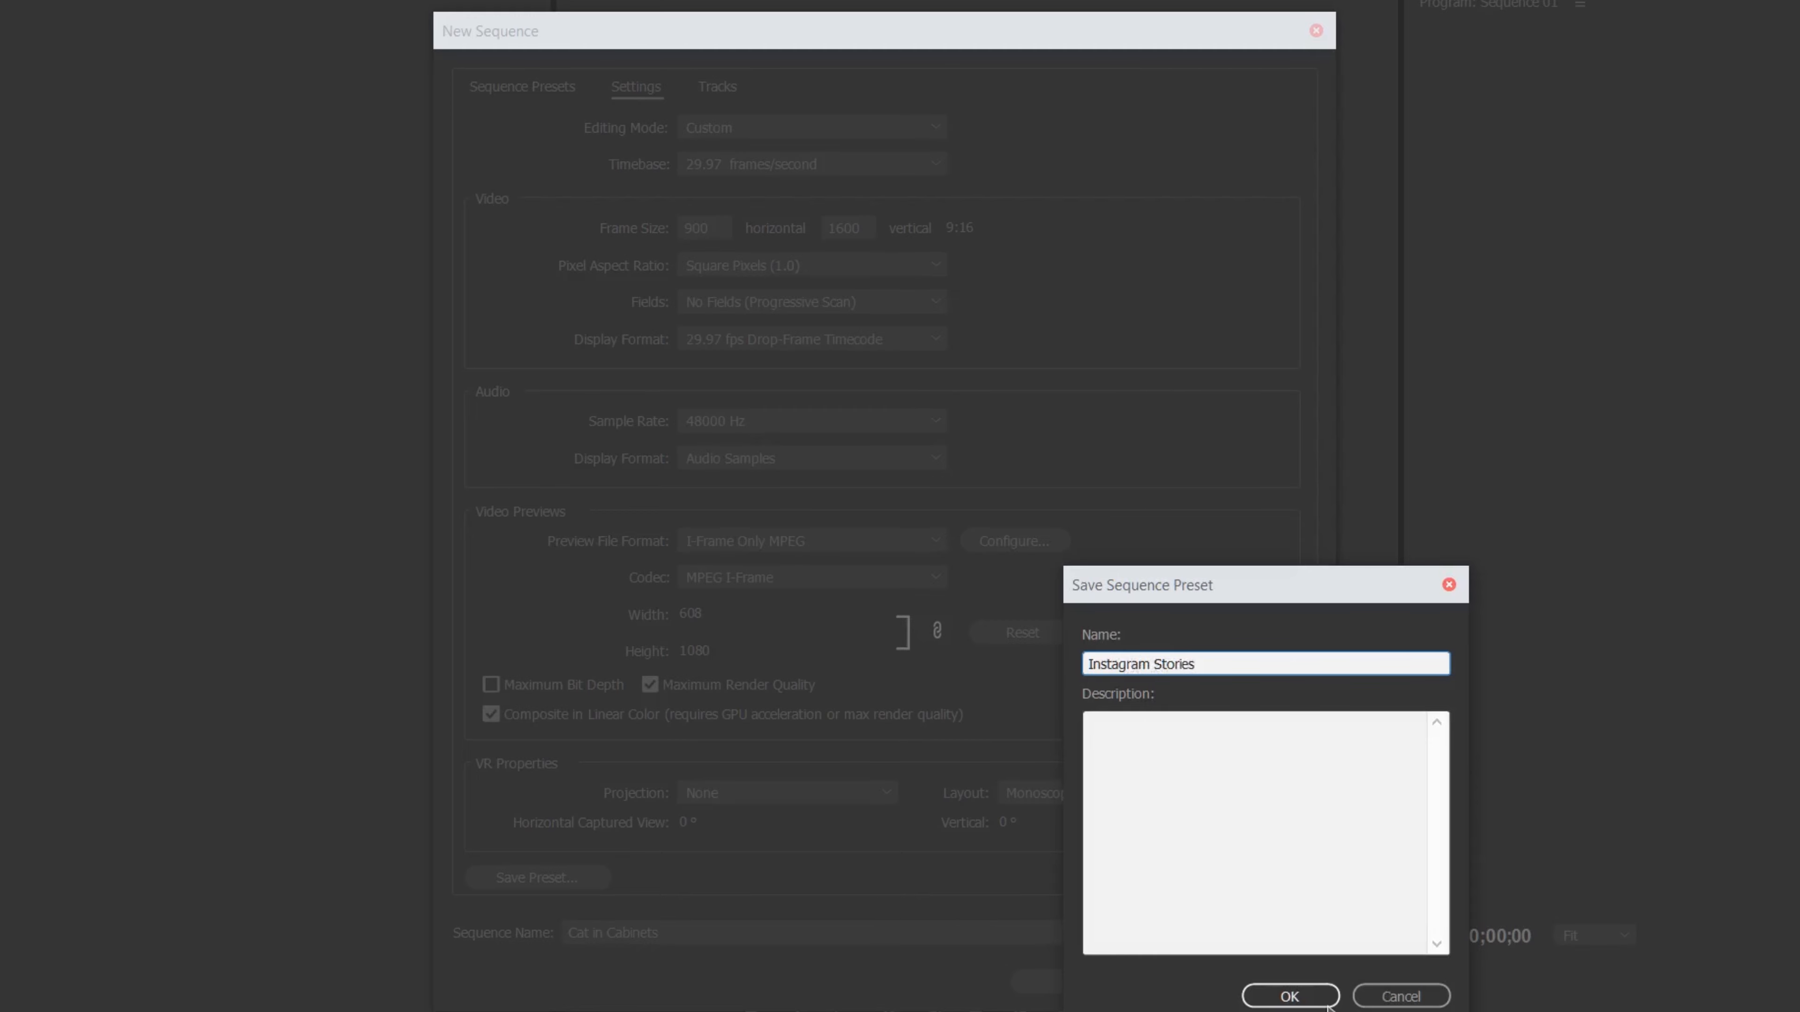
pyautogui.click(1289, 996)
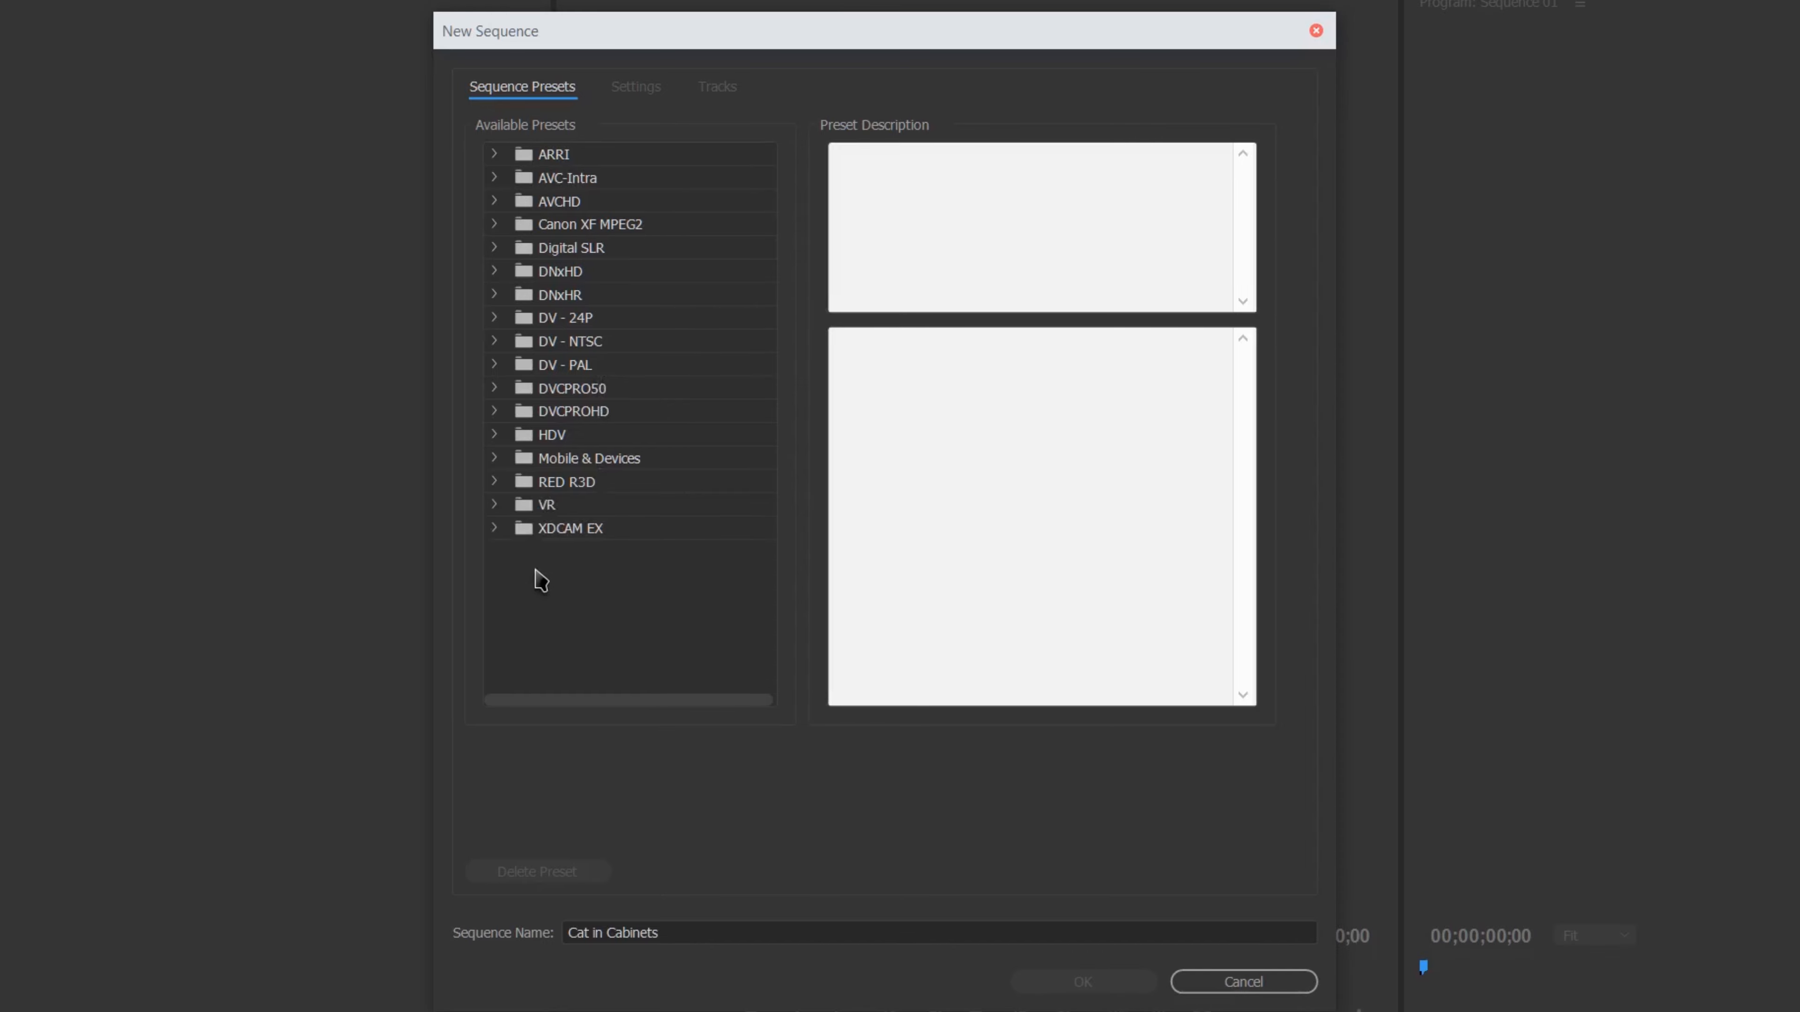
pyautogui.scroll(-4, 623, 652)
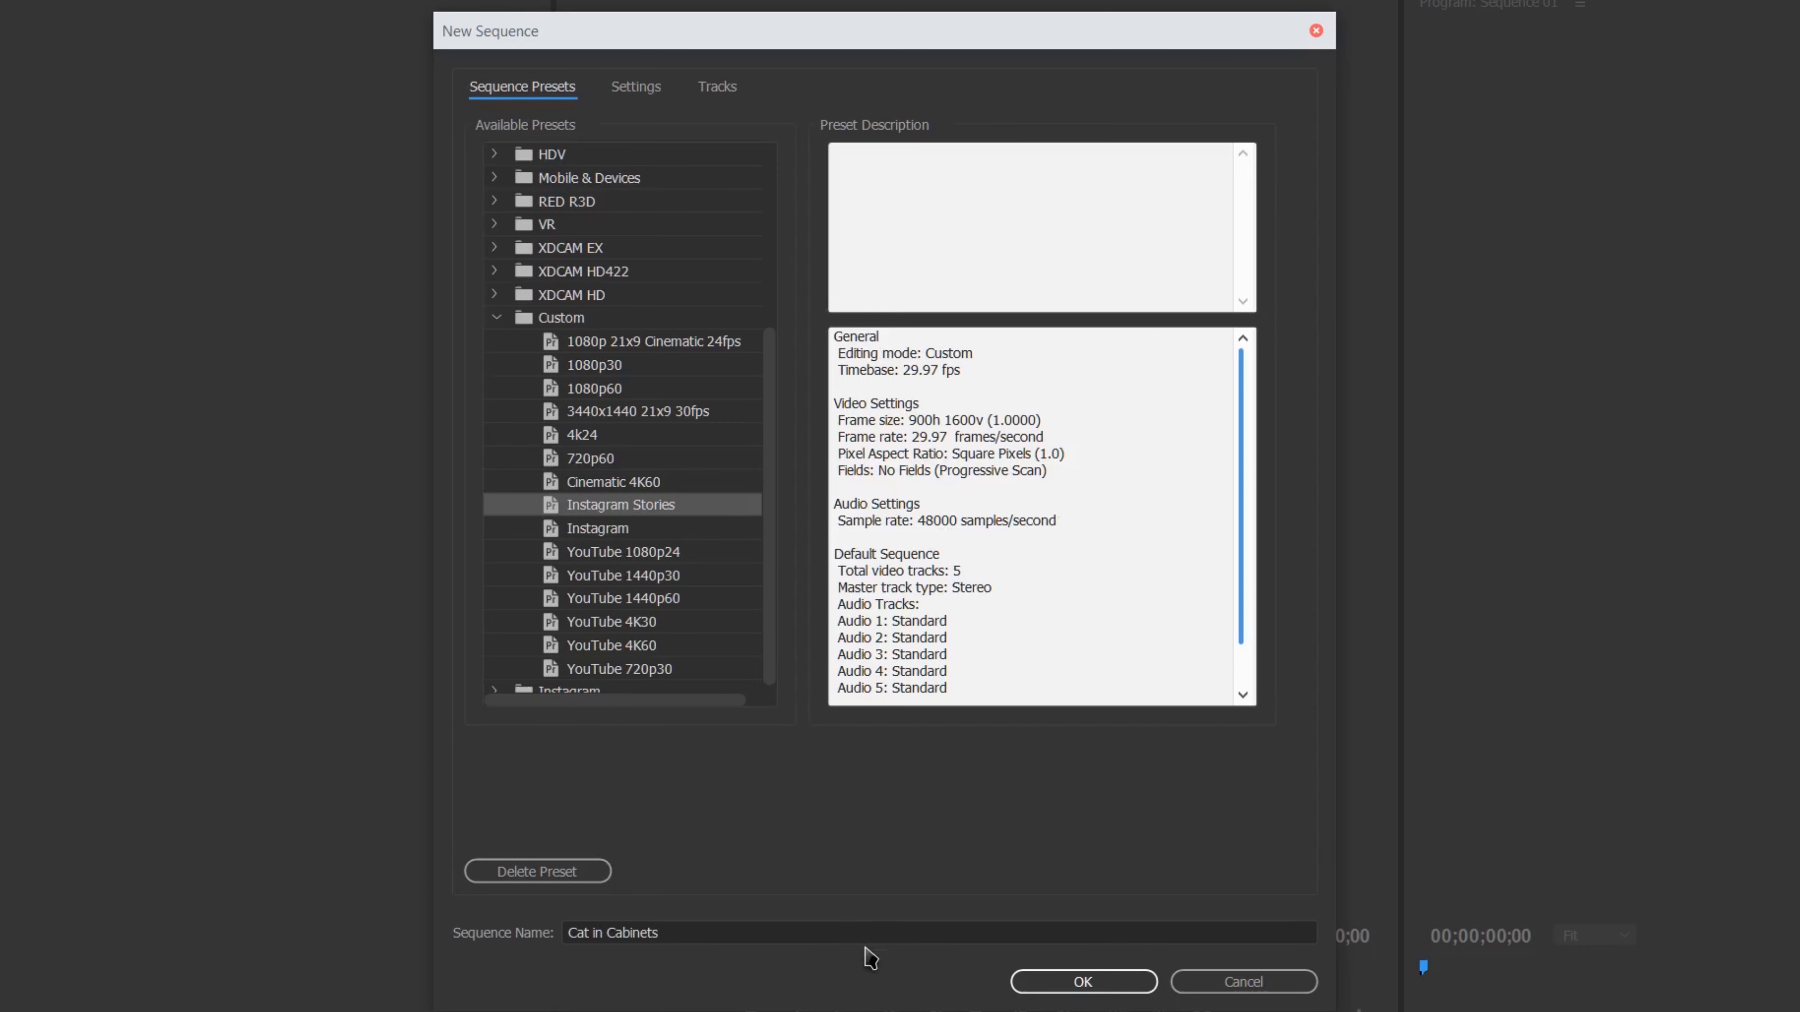
pyautogui.click(1113, 987)
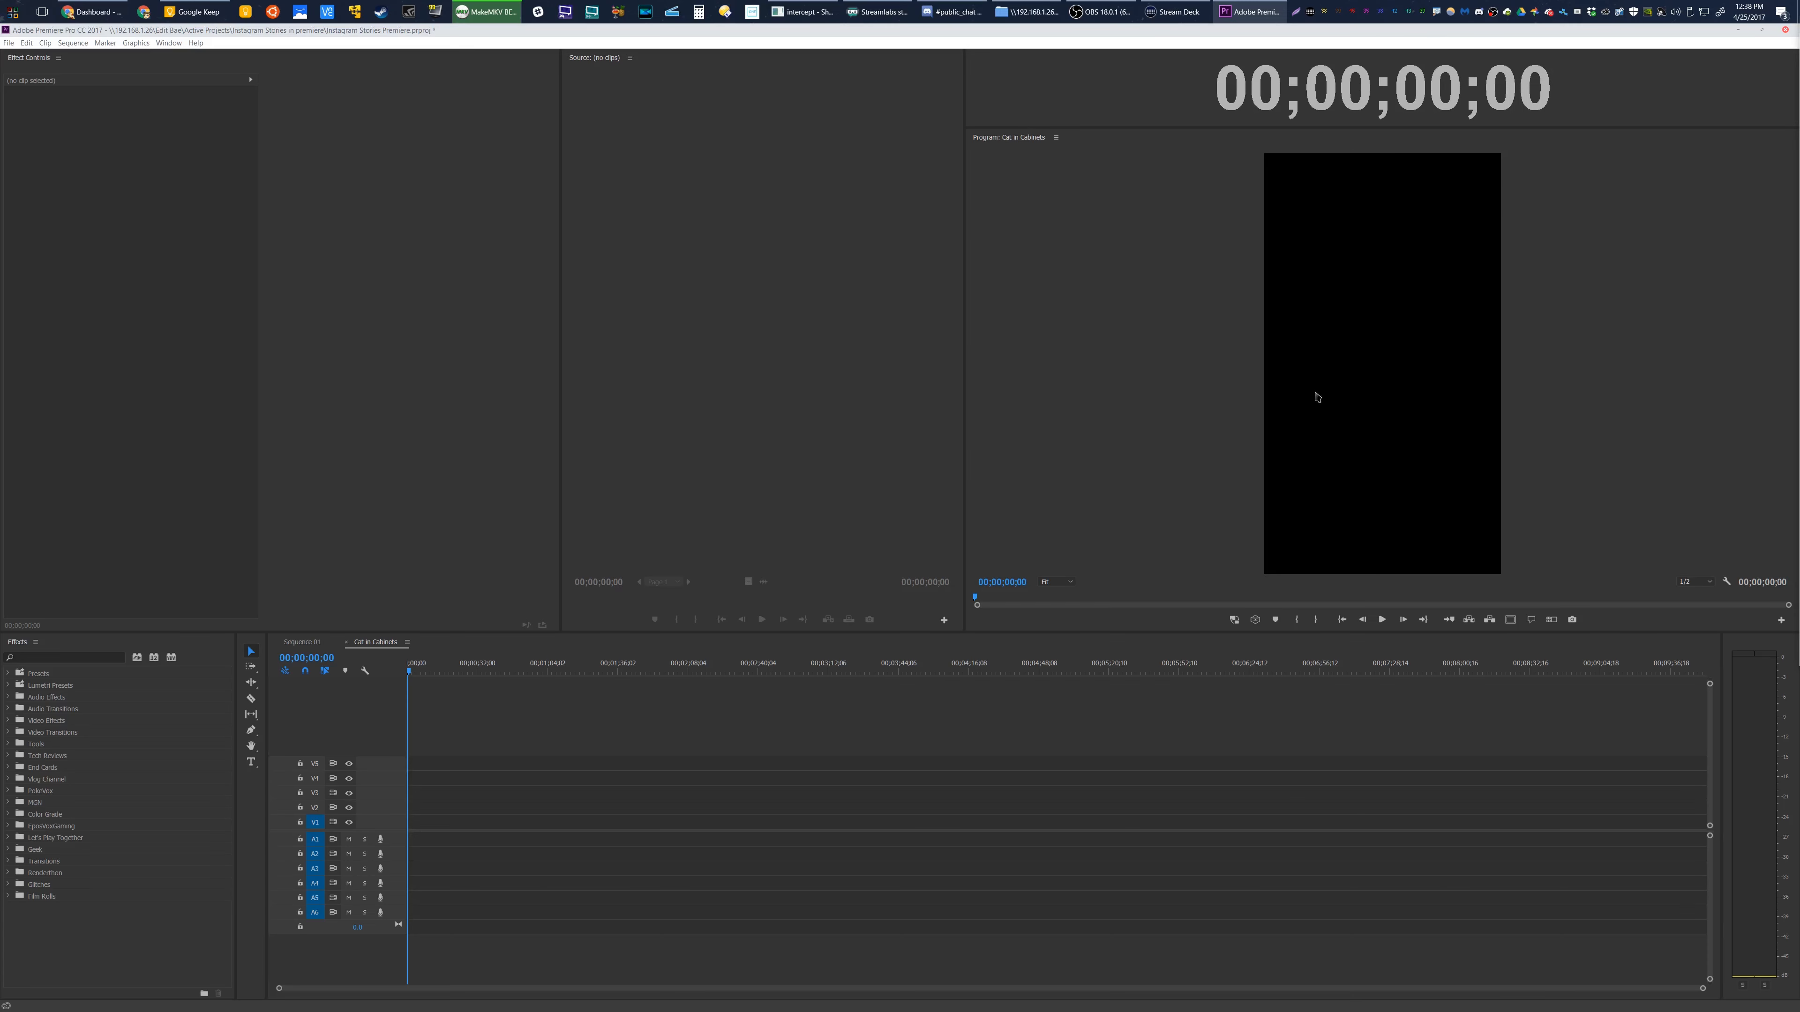
# Place the vertical phone clip on V1 and A1 at the start of the Cat in Cabinets timeline
pyautogui.moveTo(895, 753); pyautogui.dragTo(386, 841)
pyautogui.doubleClick(392, 841)
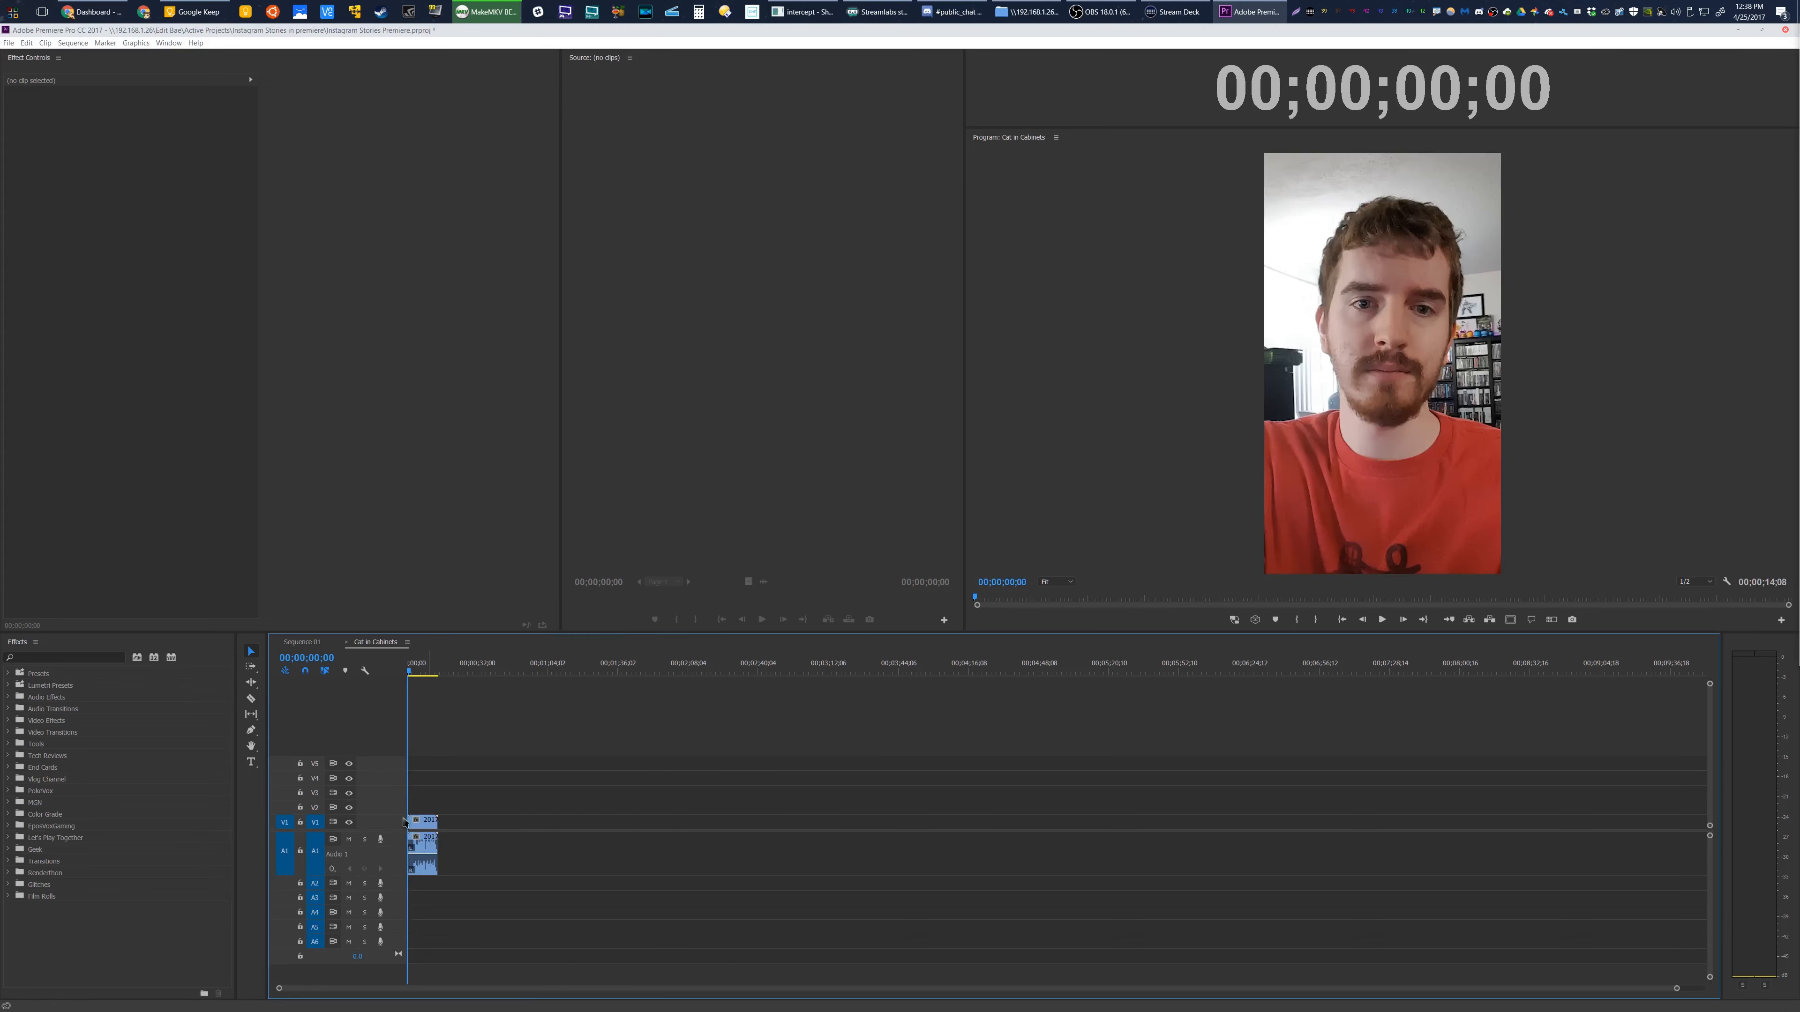
# Set the vertical phone clip to the frame size and trim it to about 10.6 seconds, starting at the beginning of the timeline
pyautogui.rightClick(425, 822)
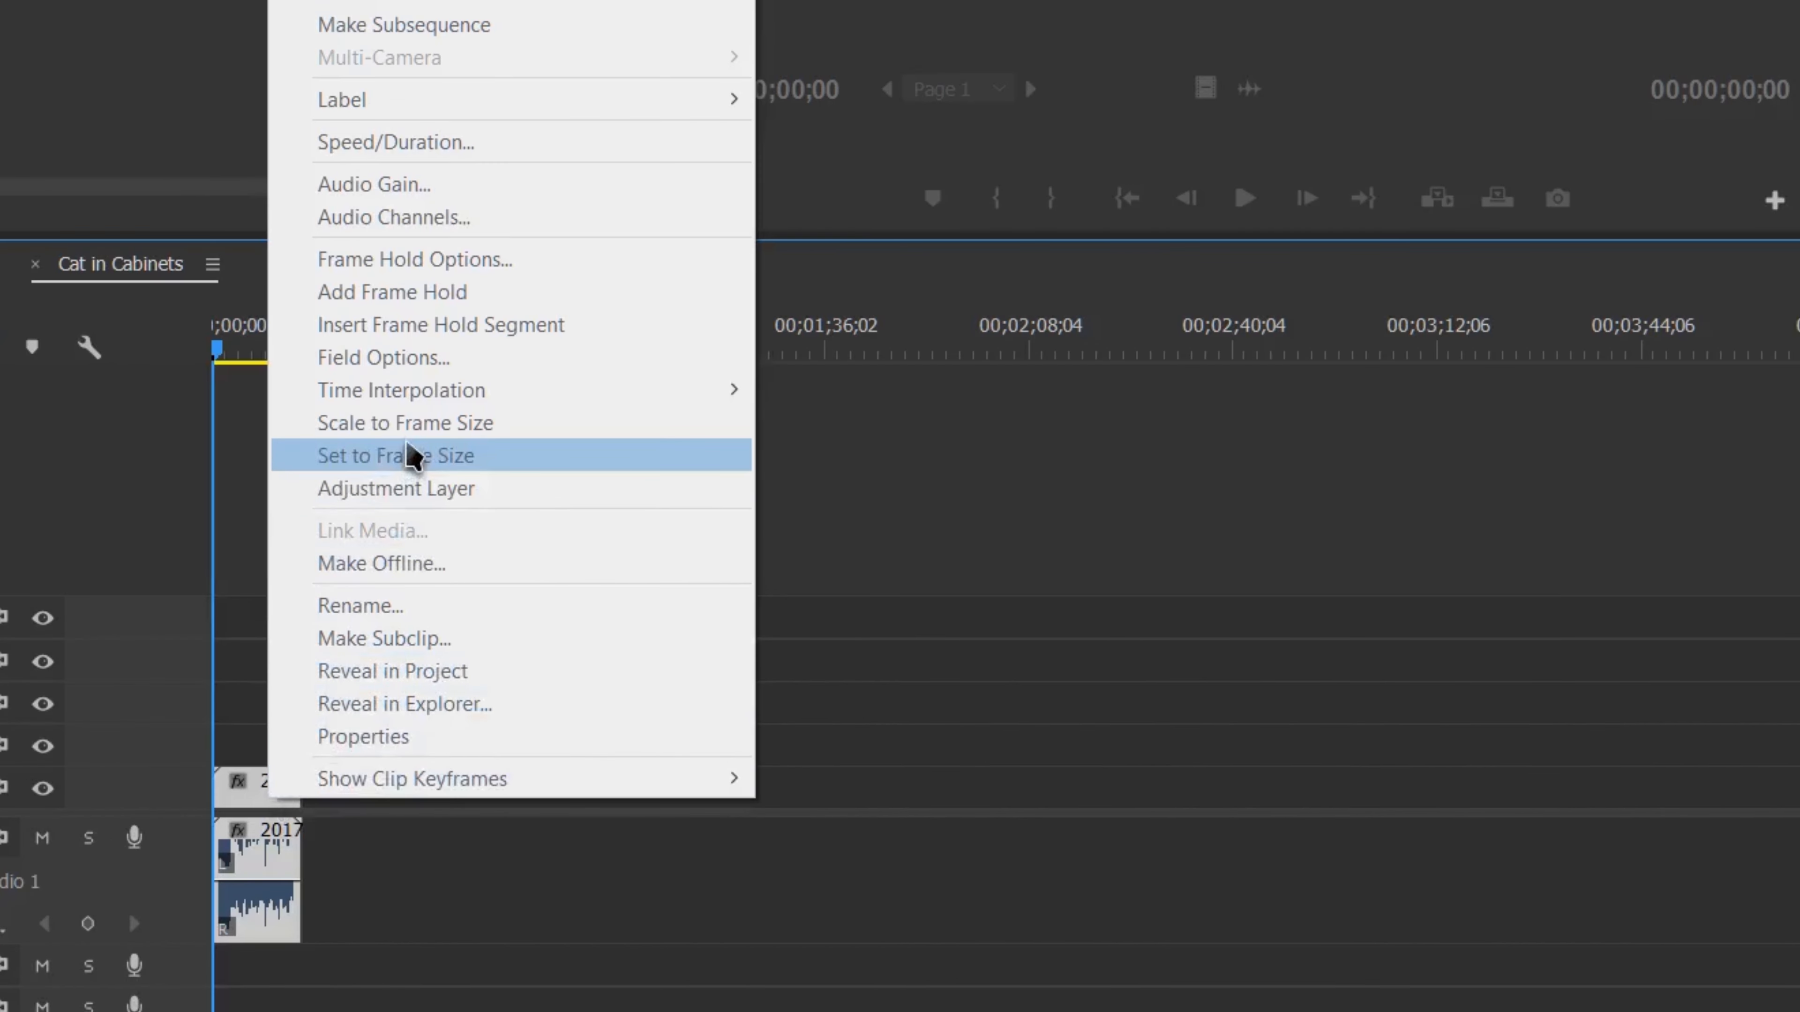
pyautogui.click(415, 456)
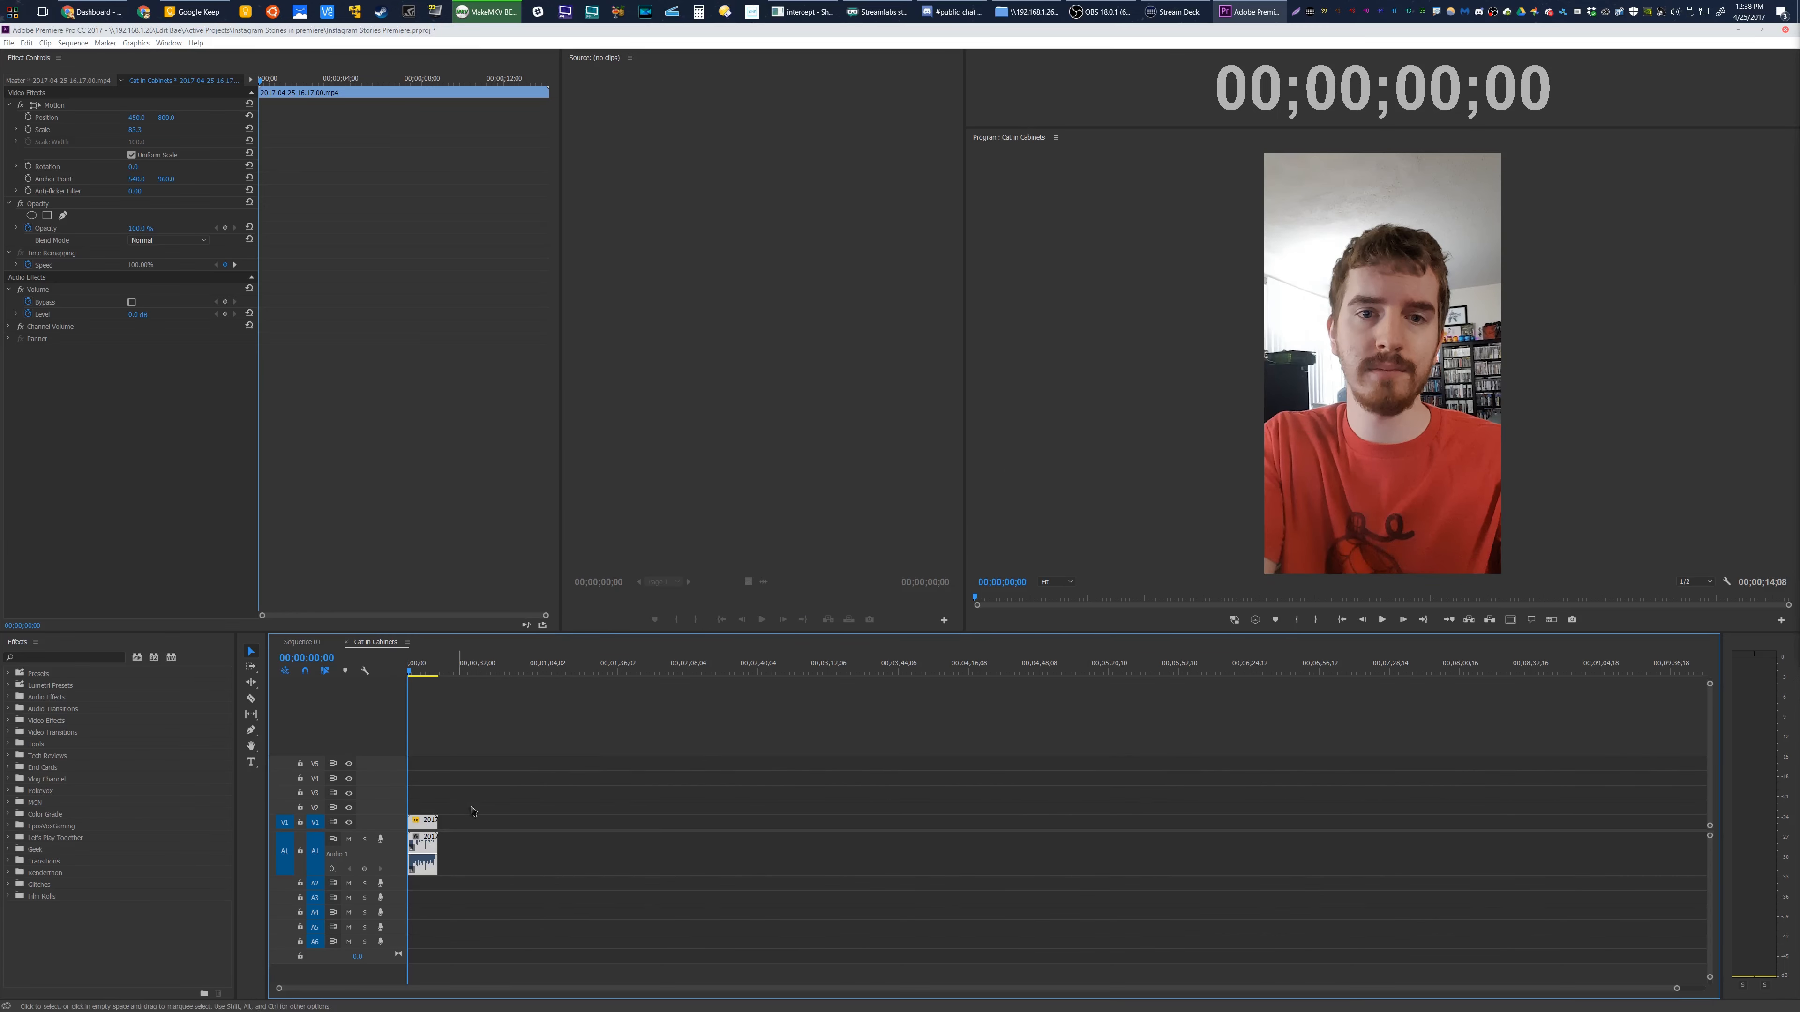
pyautogui.moveTo(1678, 990); pyautogui.dragTo(1212, 936)
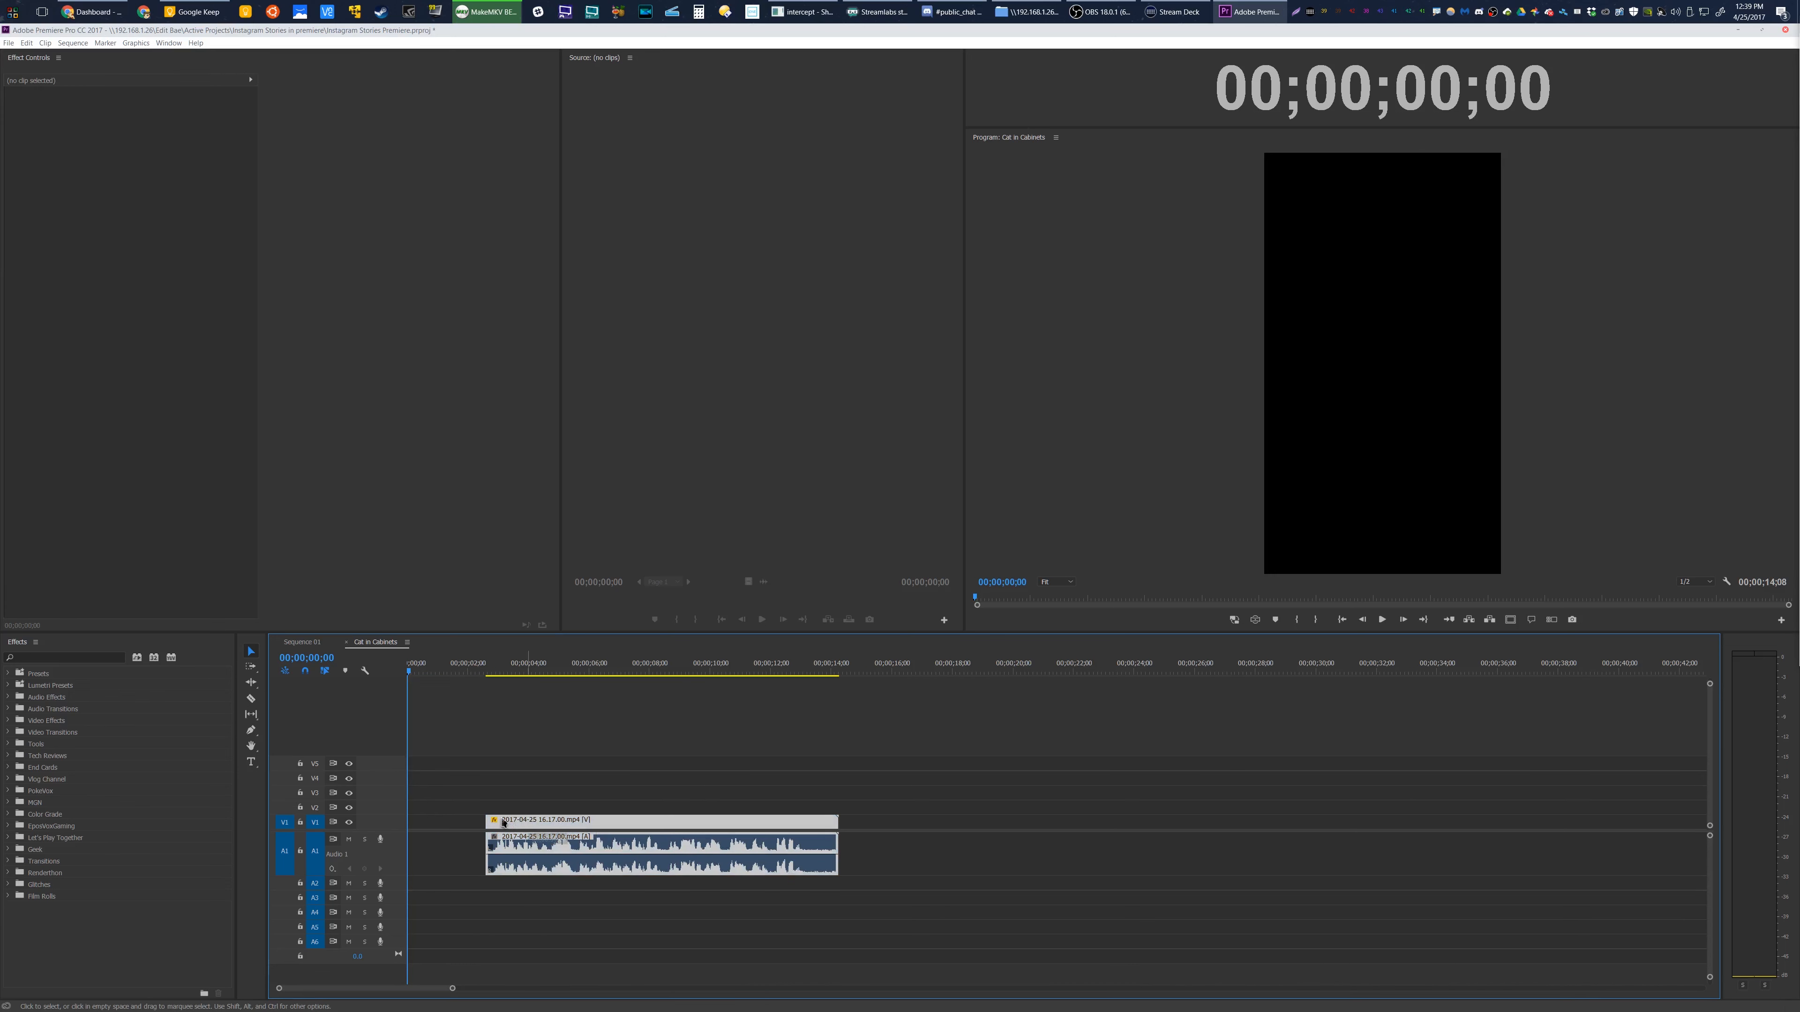
pyautogui.moveTo(503, 822); pyautogui.dragTo(423, 823)
pyautogui.moveTo(761, 821); pyautogui.dragTo(727, 819)
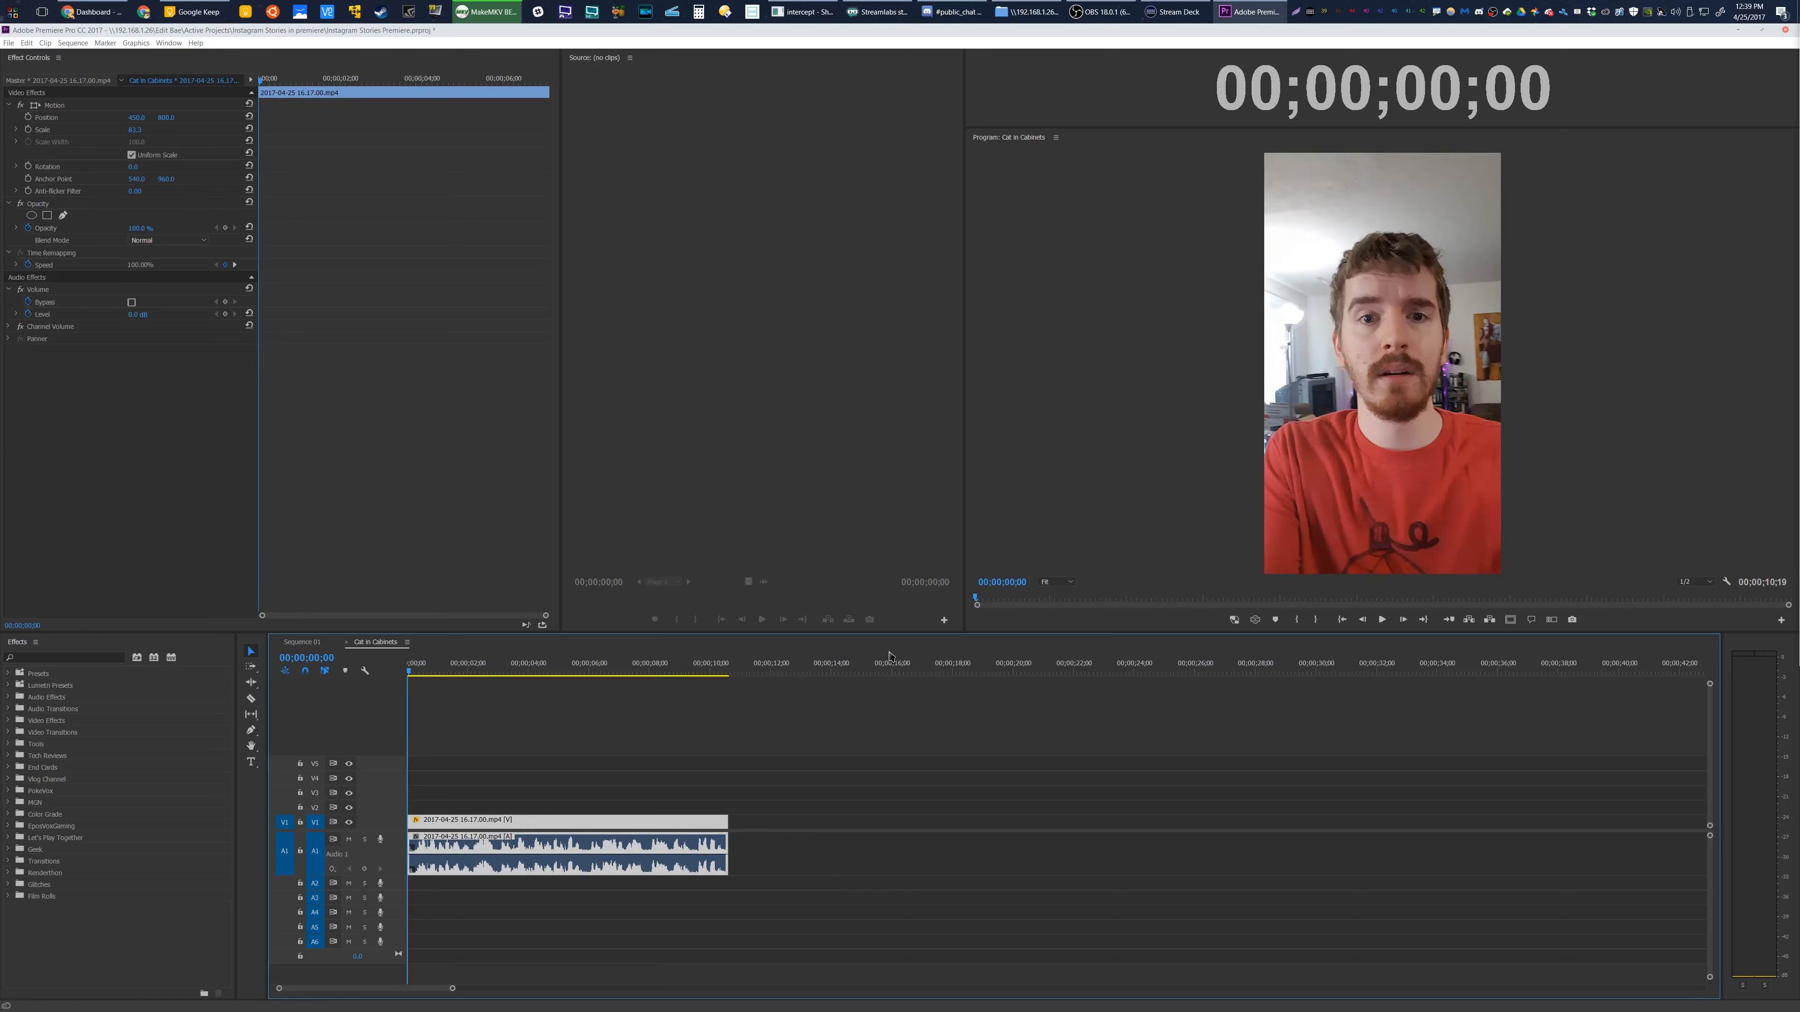
pyautogui.click(813, 715)
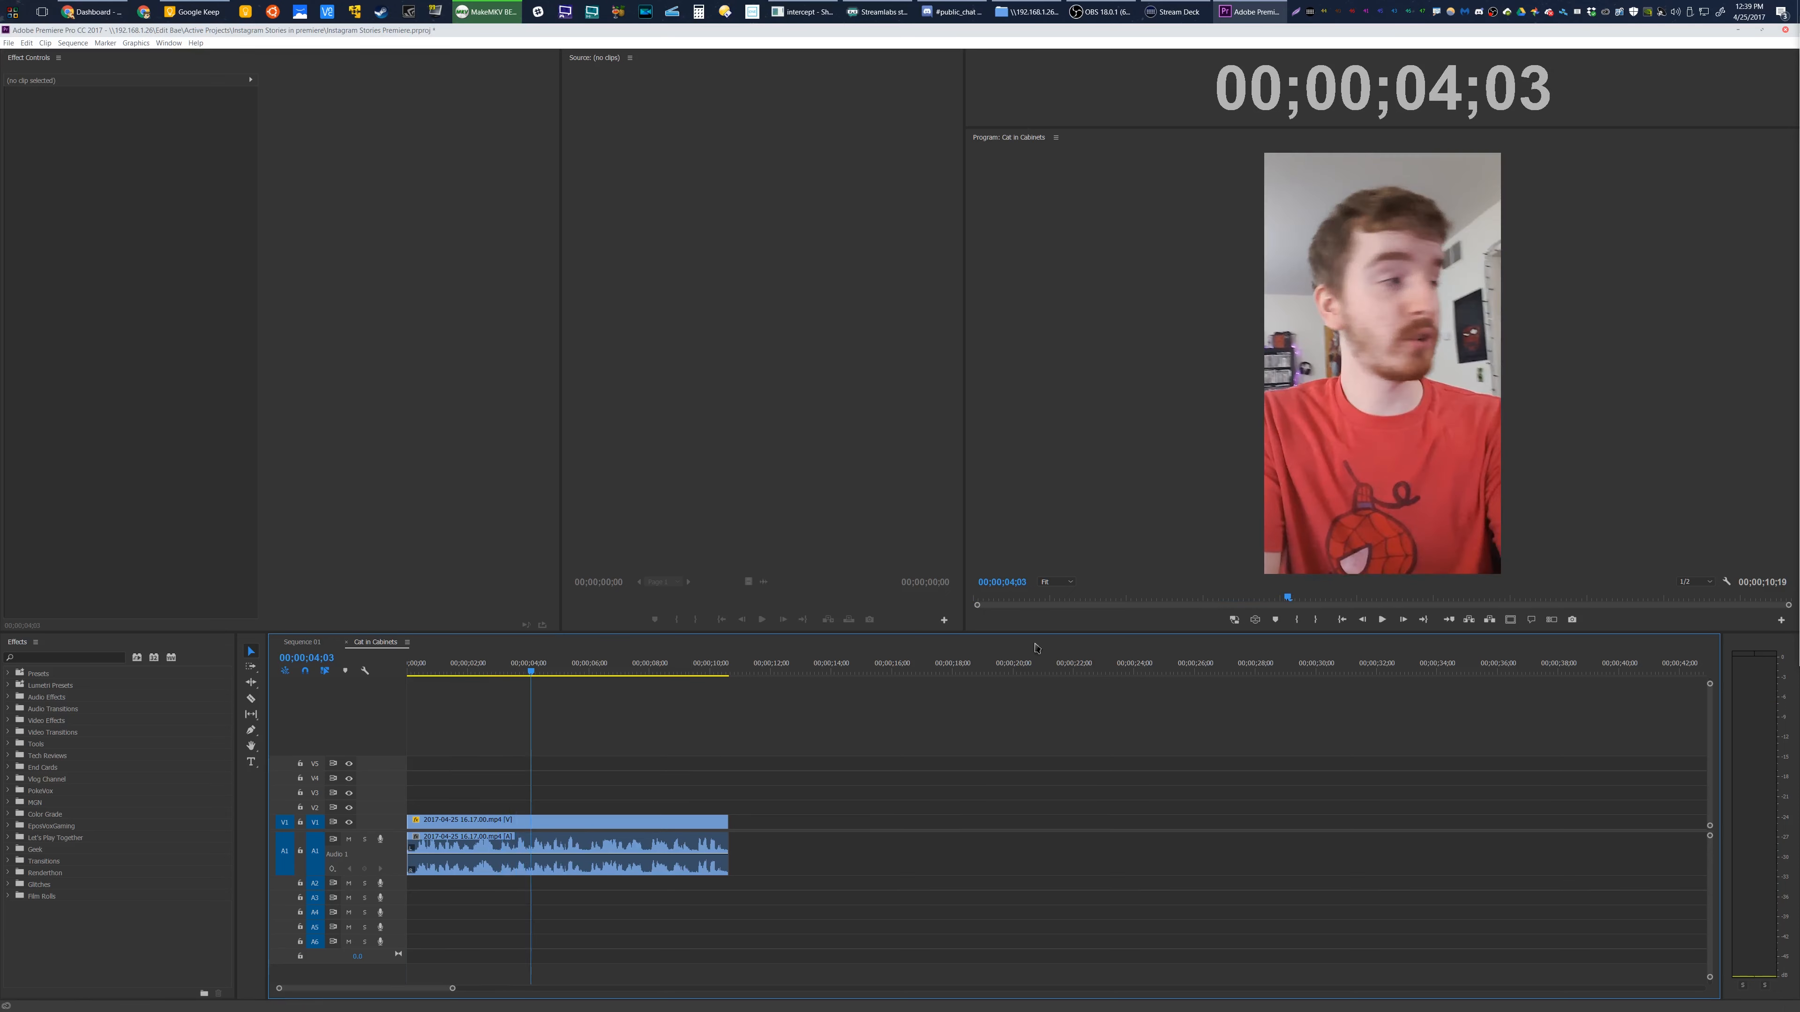
# Place the clip 2017-04-25 15.46.04.mp4 on V1 and A1 after the first clip and preview its framing
pyautogui.moveTo(894, 812); pyautogui.dragTo(748, 824)
pyautogui.scroll(-3, 884, 756)
pyautogui.click(878, 677)
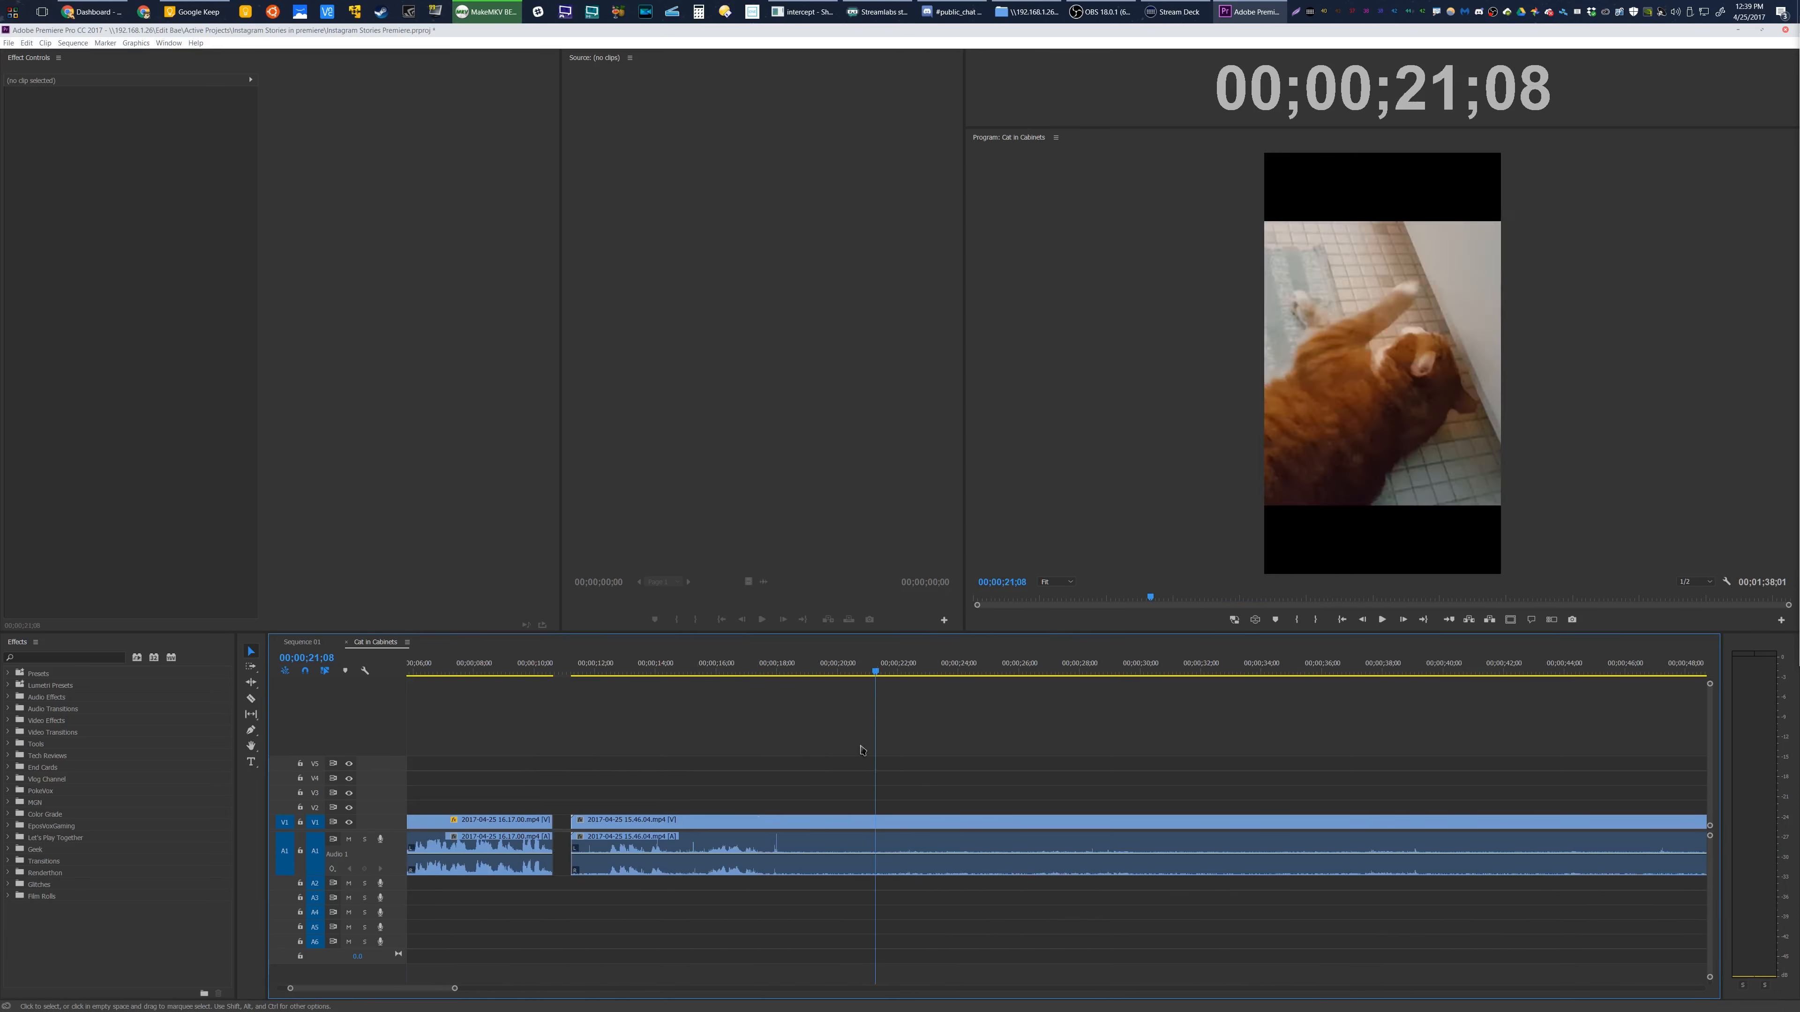
pyautogui.moveTo(452, 991); pyautogui.dragTo(702, 989)
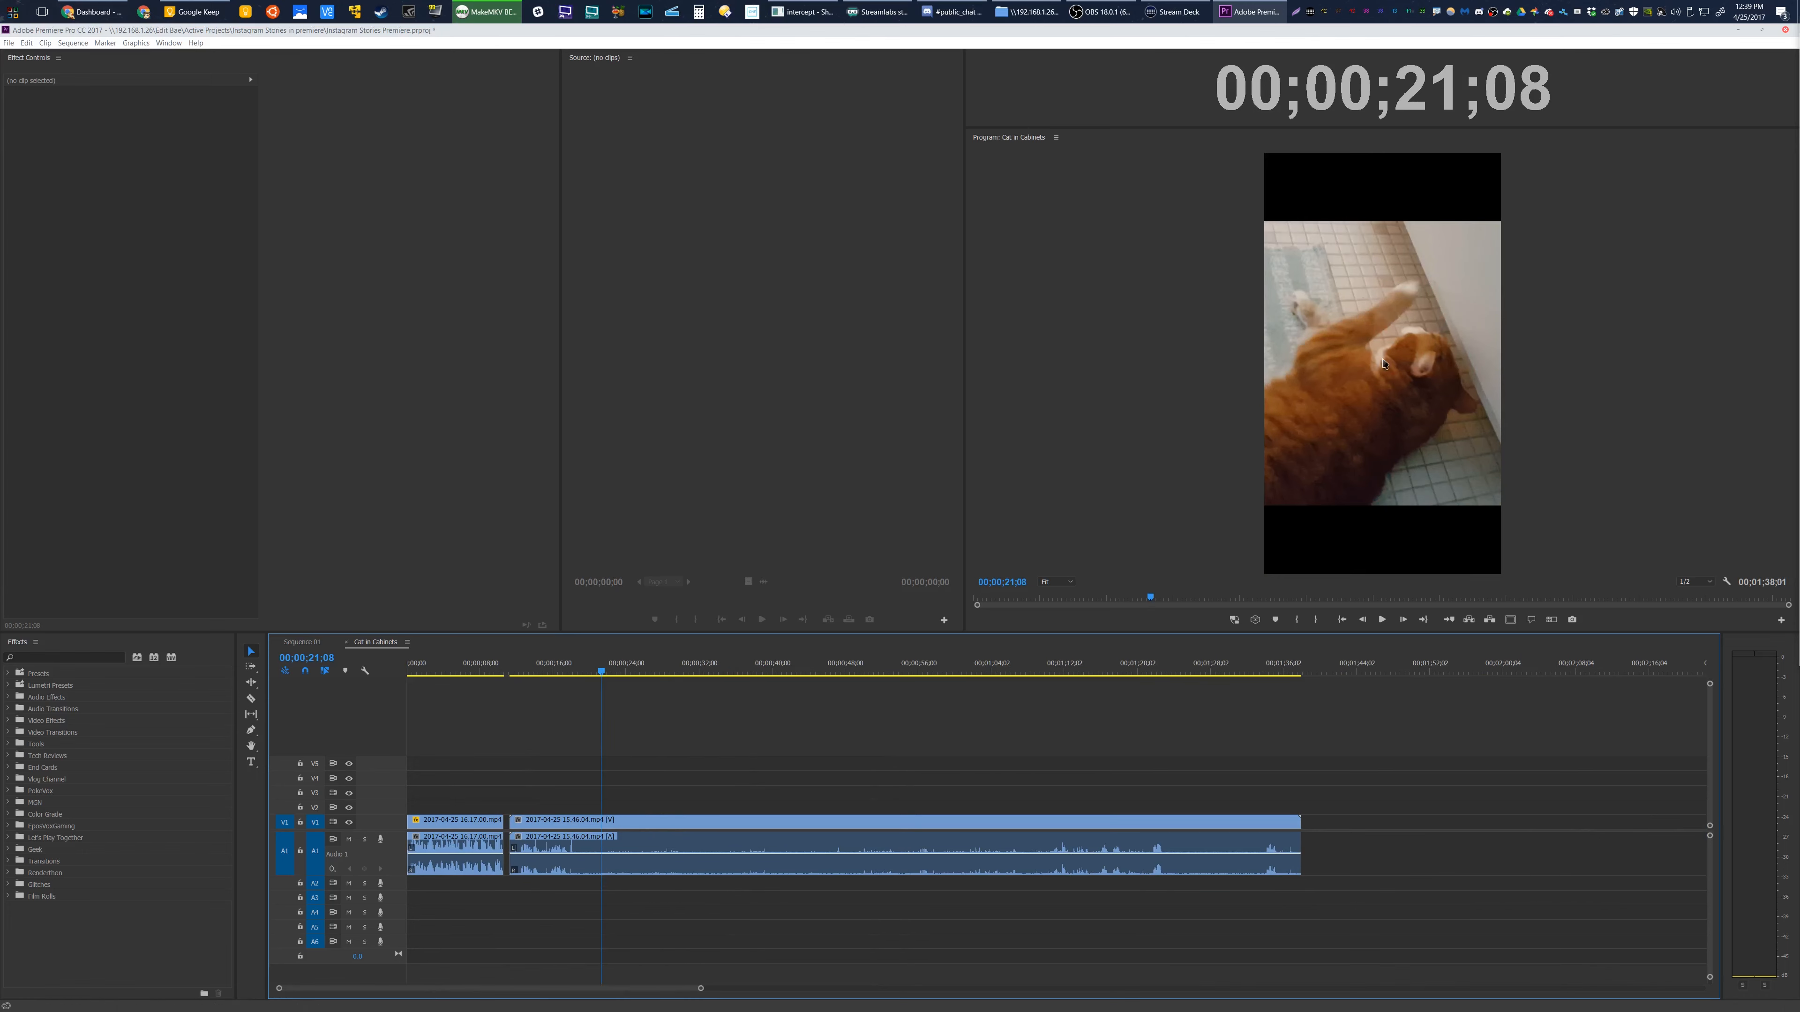
# Scale up the 15.46.04 cat clip to fill the vertical frame and shift its horizontal position to reframe the cat
pyautogui.click(701, 820)
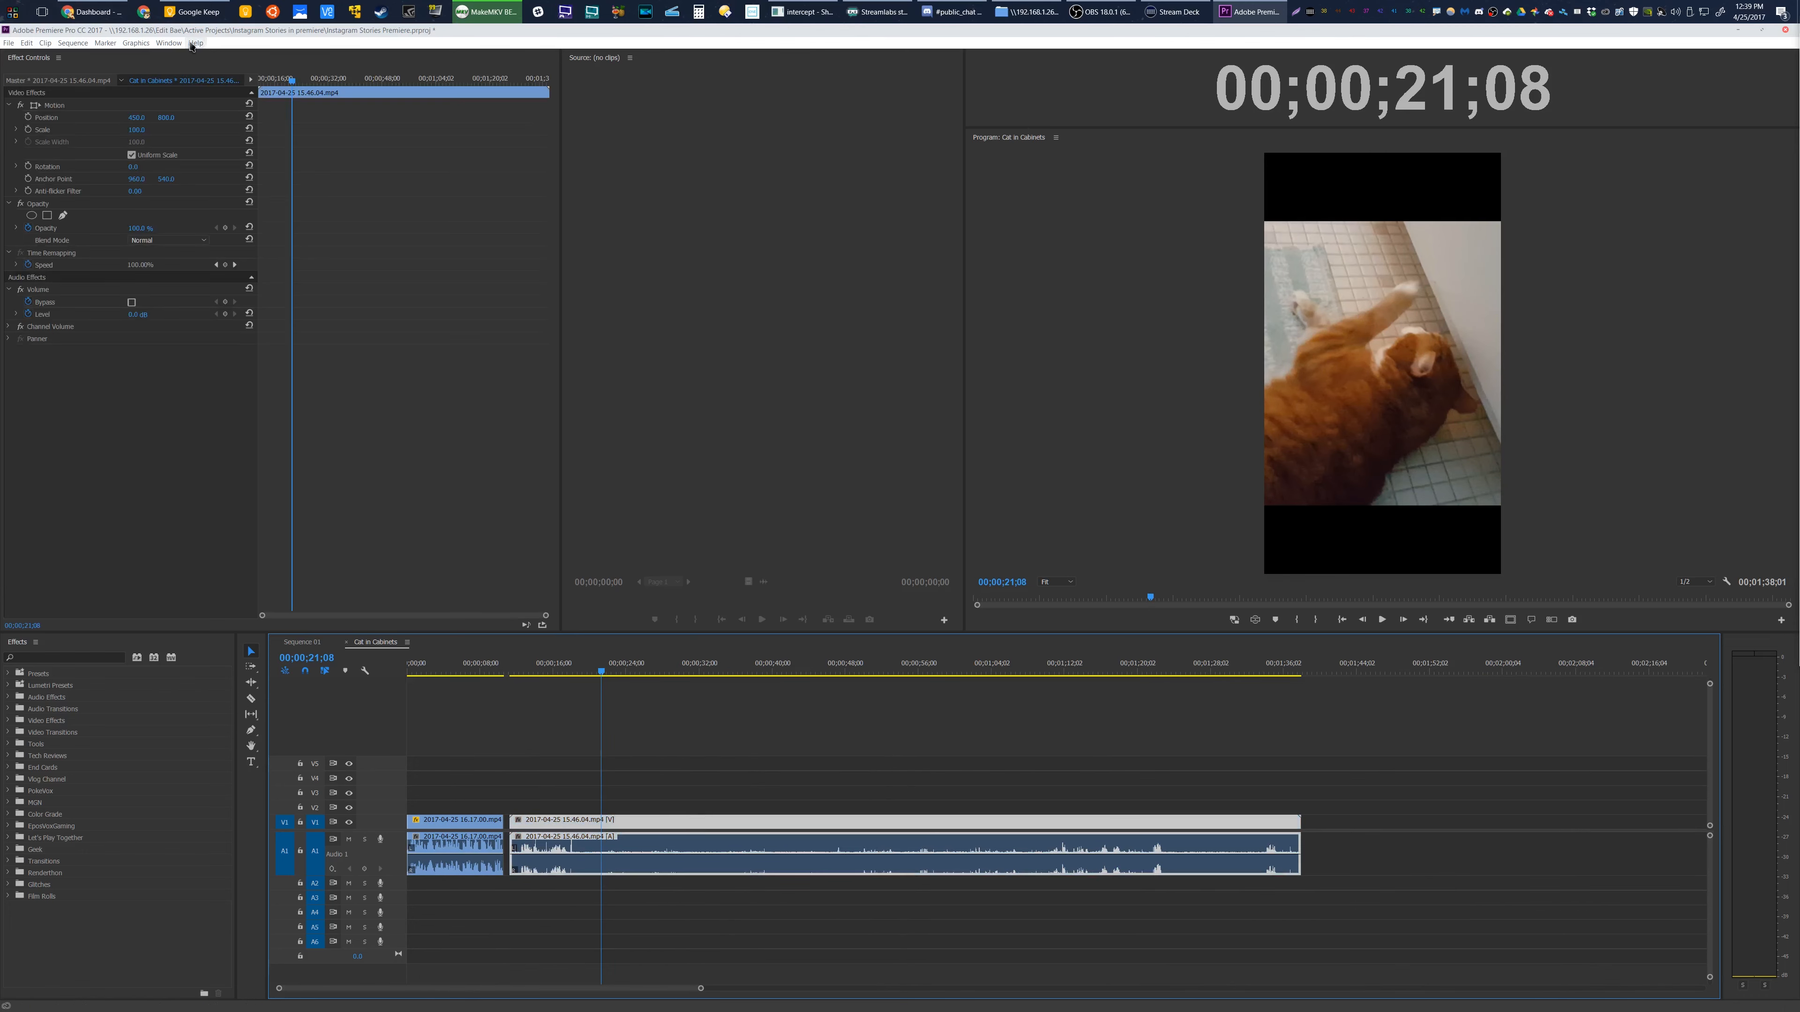
pyautogui.click(142, 131)
pyautogui.moveTo(142, 131); pyautogui.dragTo(65, 117)
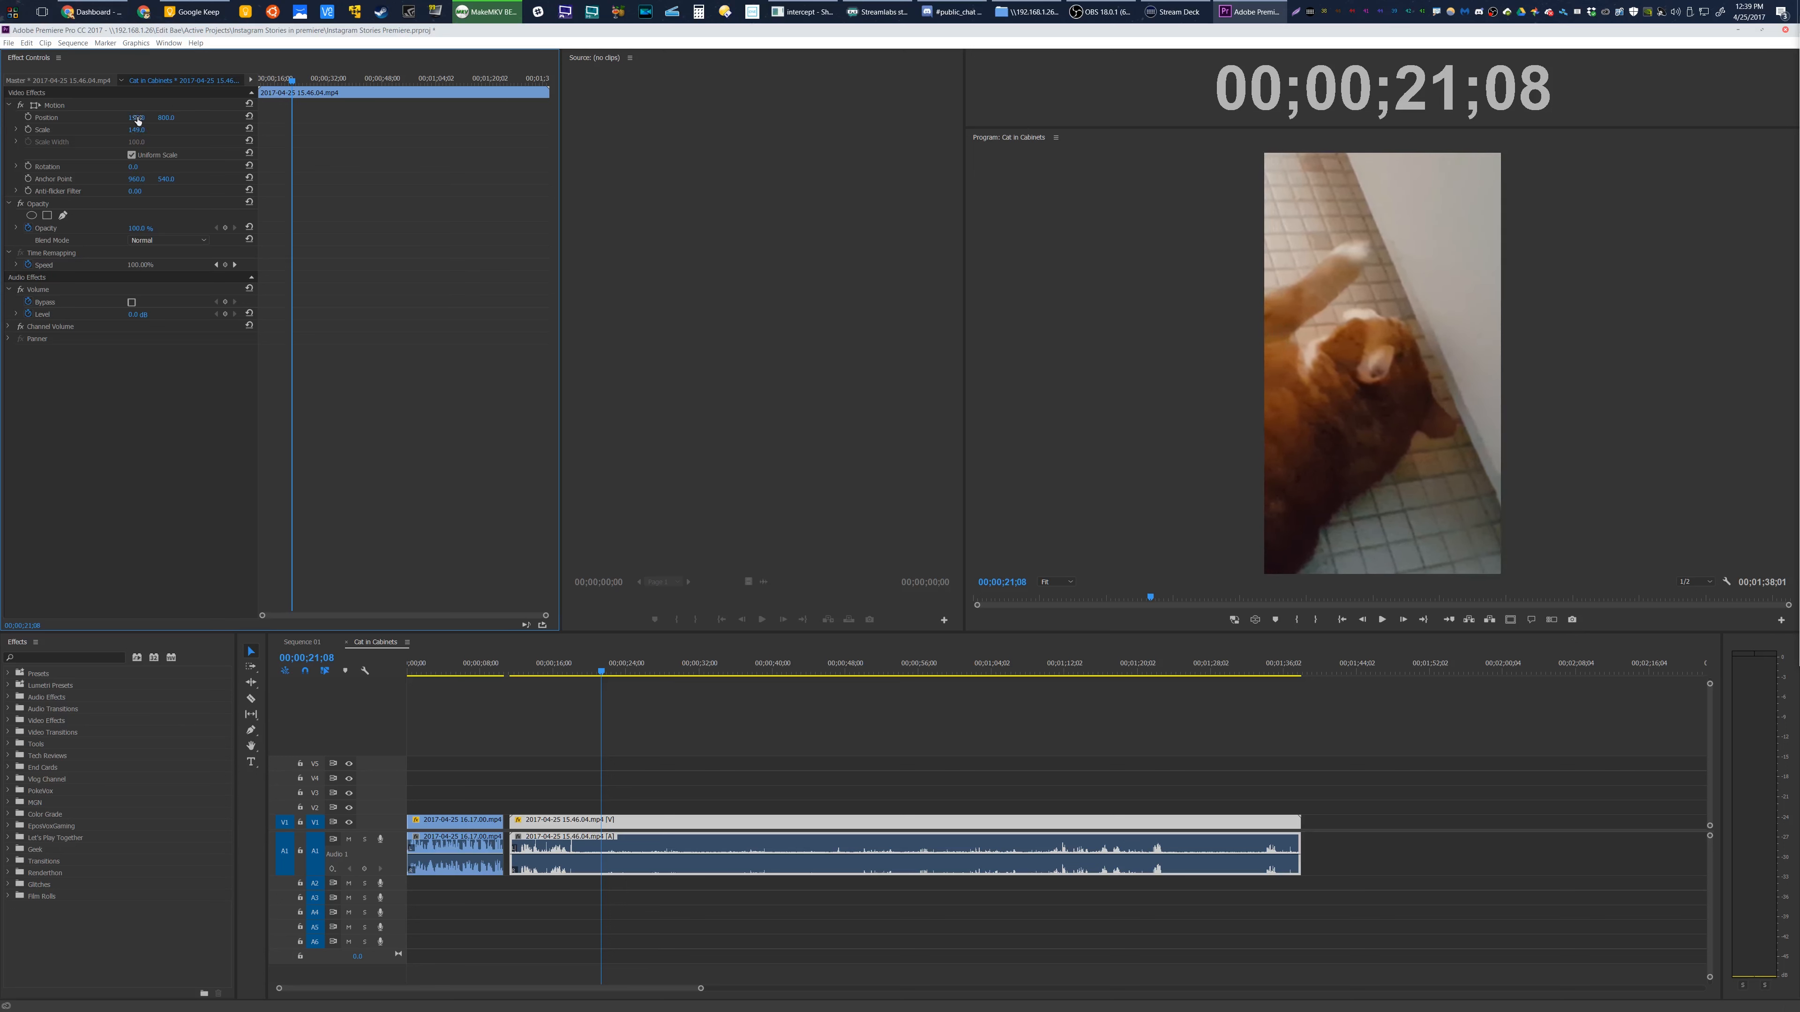
# Cut the 15.46.04 cat clip at 00;00;20;06 and again at about 46 seconds
pyautogui.moveTo(628, 679); pyautogui.dragTo(591, 670)
pyautogui.press('c')
pyautogui.click(825, 823)
pyautogui.click(594, 822)
pyautogui.press('v')
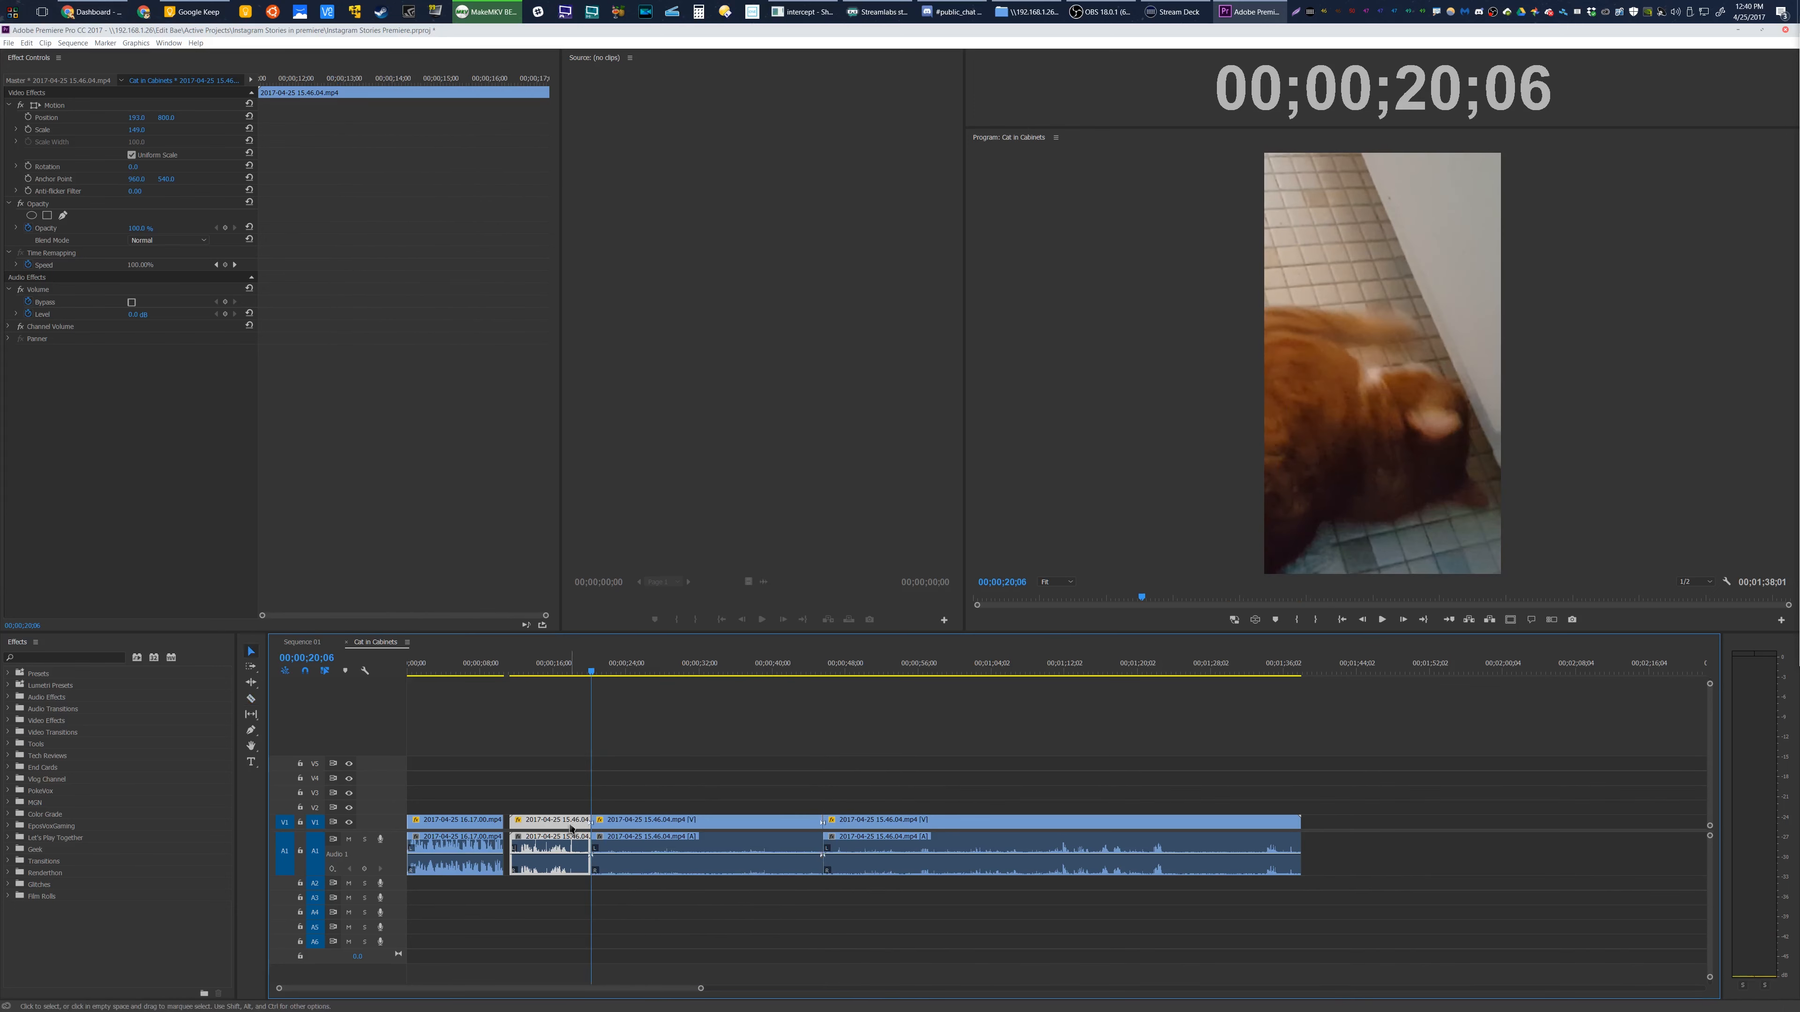
# Delete the first and last segments of the cat clip and close the gap after the opening phone clip
pyautogui.press('Delete')
pyautogui.click(565, 845)
pyautogui.press('Delete')
pyautogui.click(785, 827)
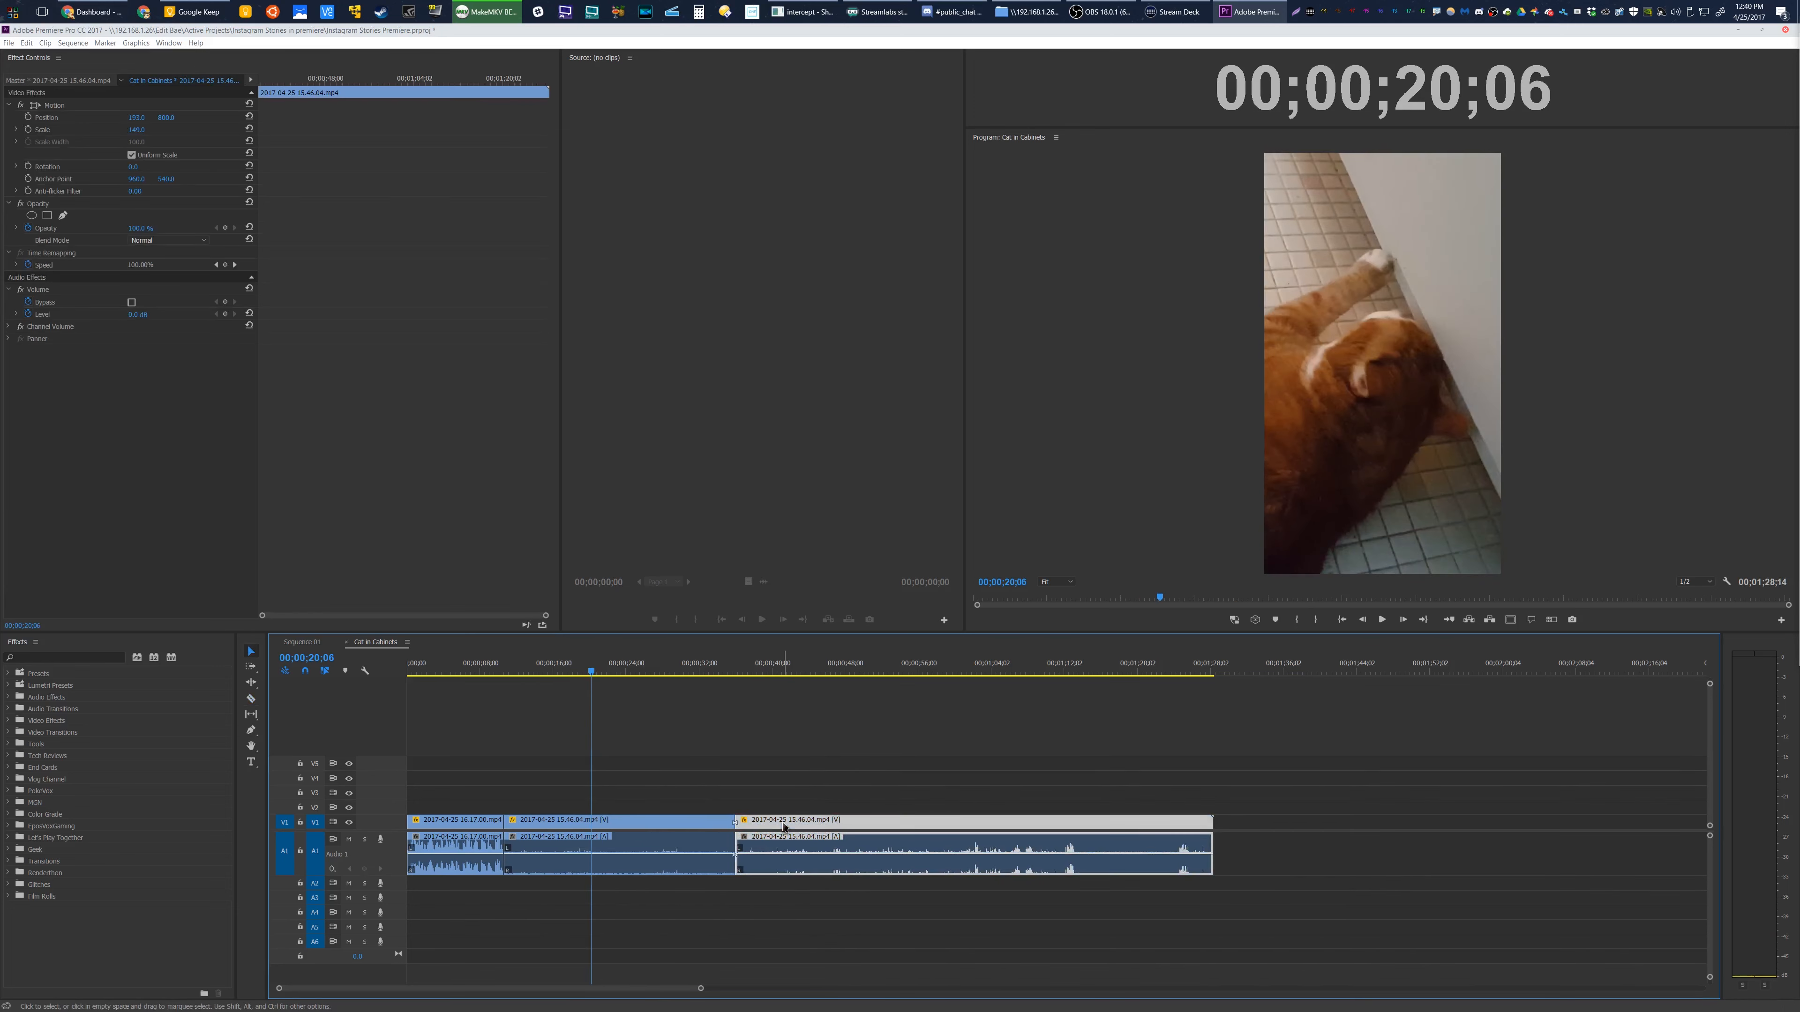
pyautogui.press('Delete')
# Add the clip 2017-04-25 16.17.26.mp4 after the cat segment and set it to the frame size
pyautogui.moveTo(844, 857); pyautogui.dragTo(757, 858)
pyautogui.click(764, 665)
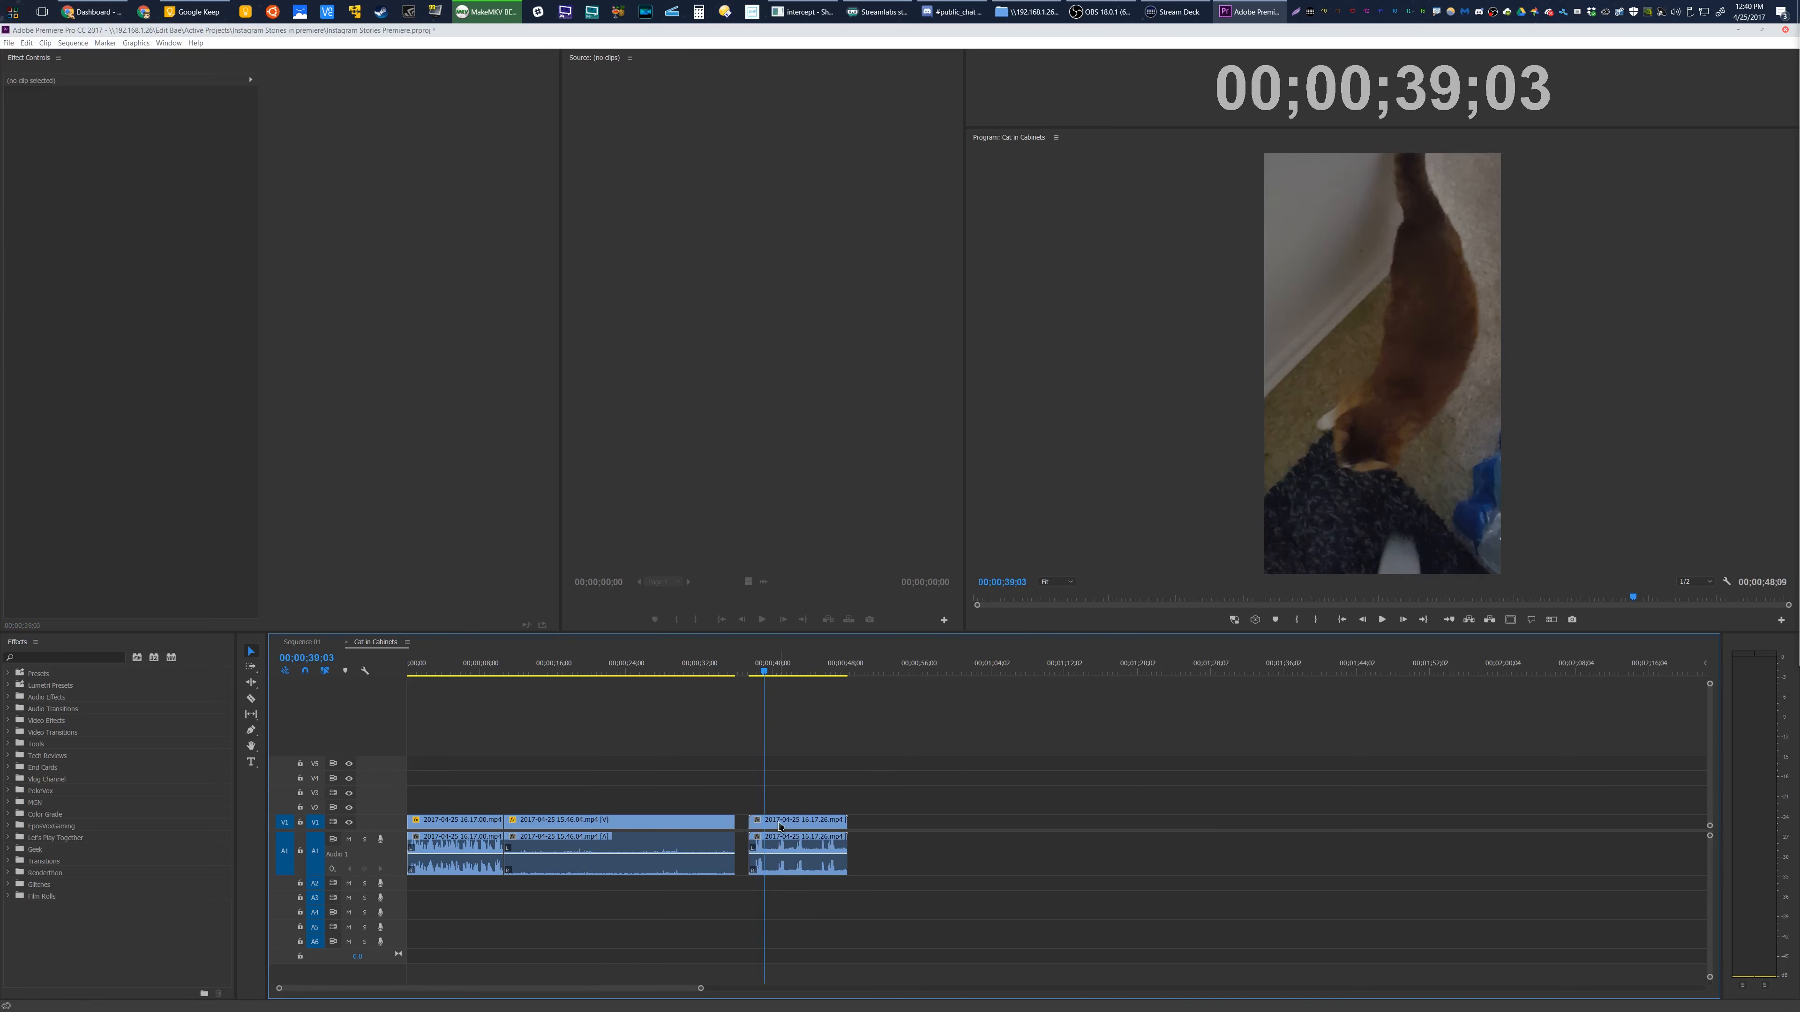
pyautogui.click(781, 825)
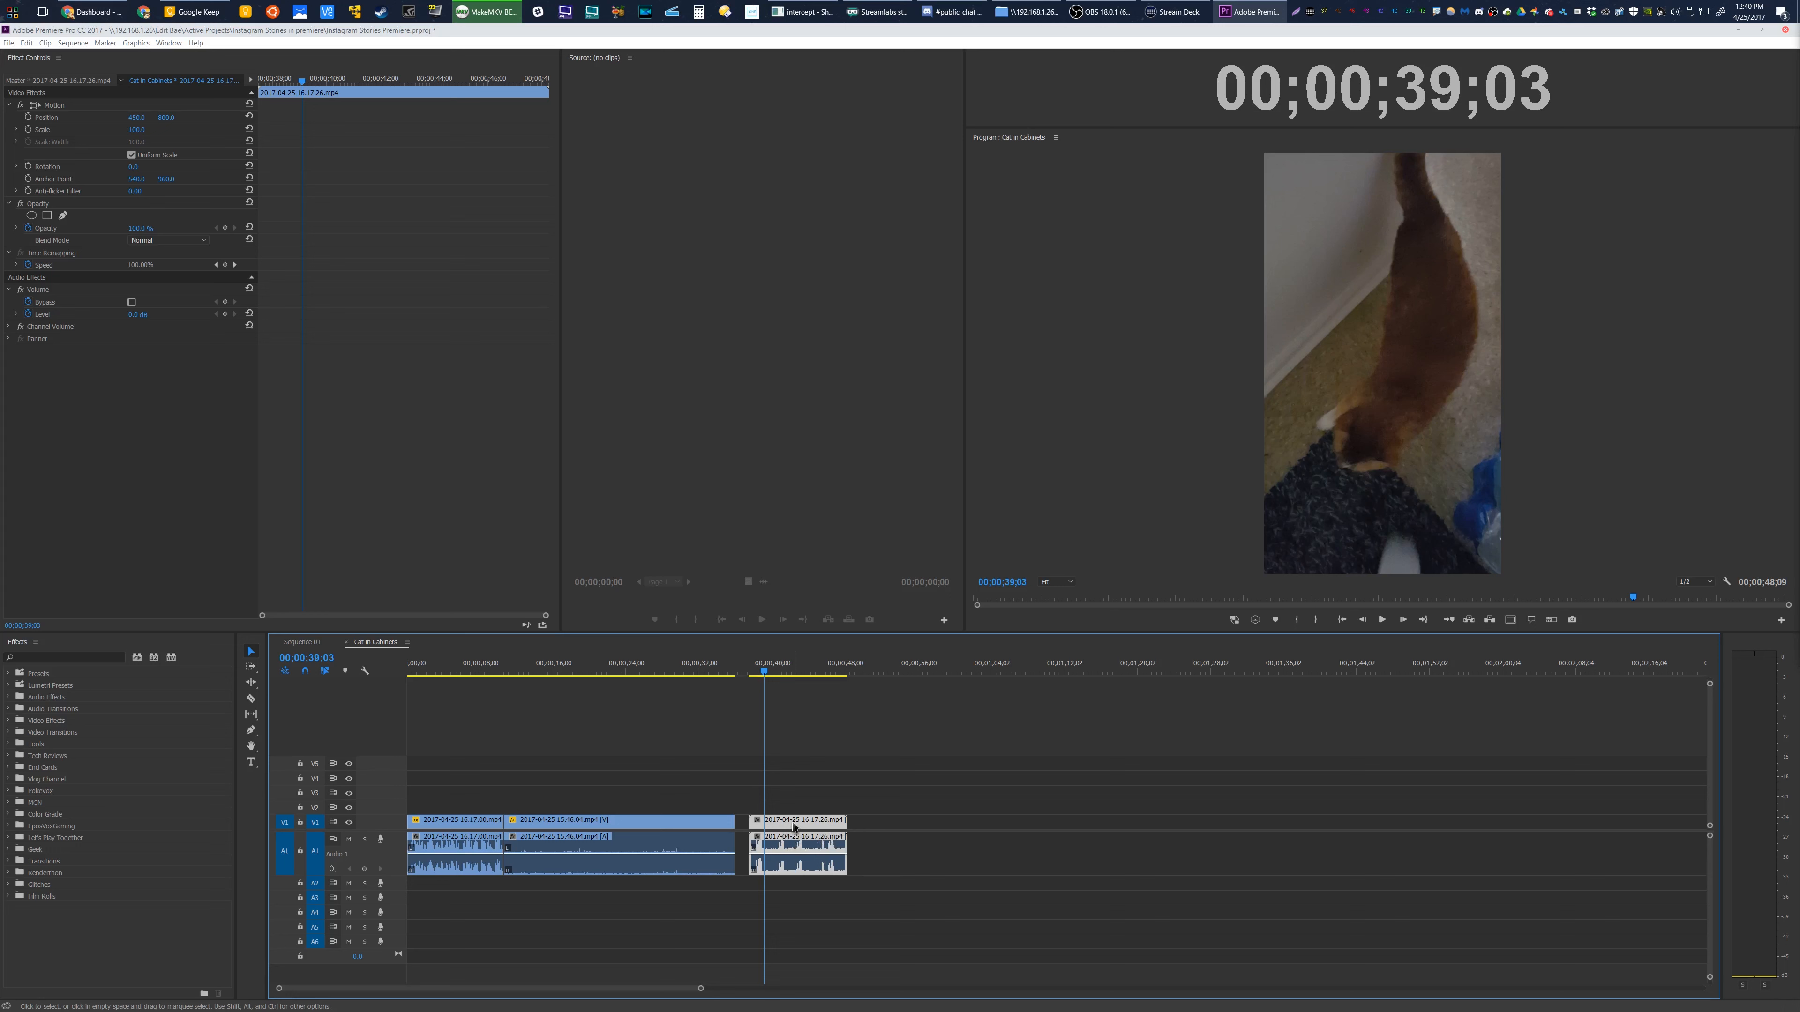
pyautogui.hotkey('ctrl', 'shift', 'f')
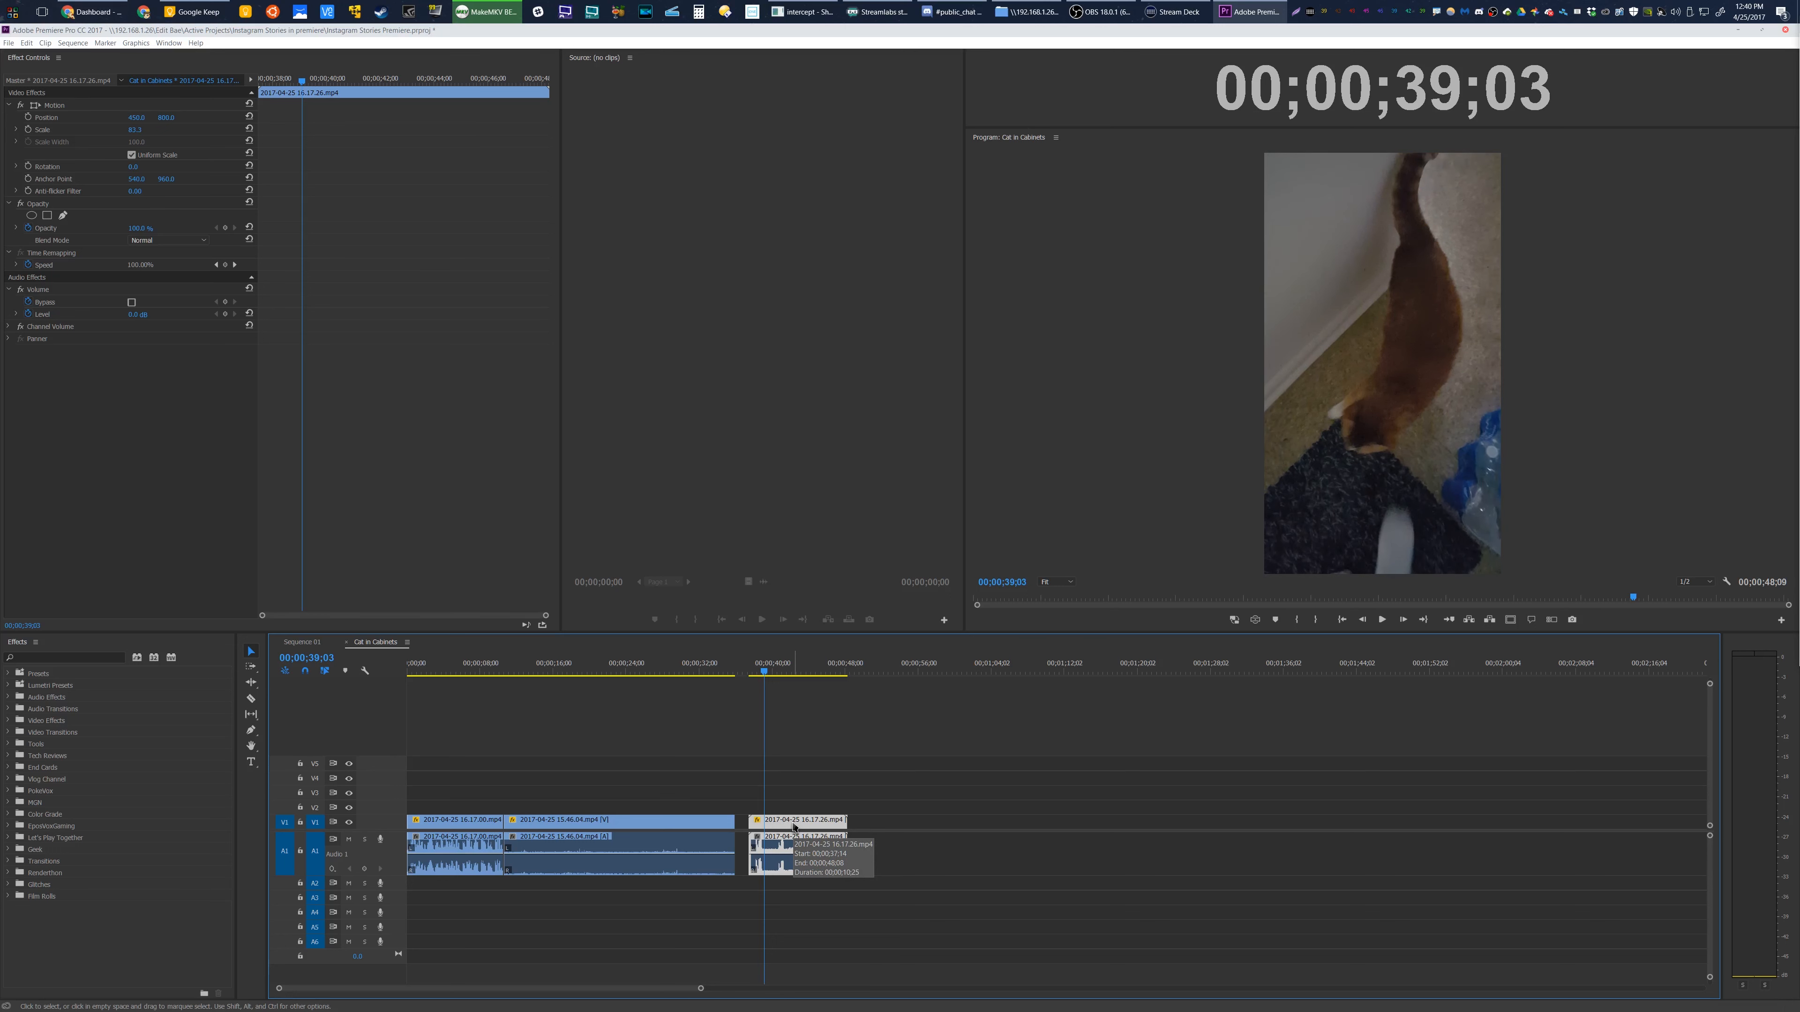
# Trim the 16.17.26 clip, butt it against the cat segment, and play back the edit to check it
pyautogui.moveTo(786, 825)
pyautogui.mouseDown()
pyautogui.moveTo(744, 823)
pyautogui.moveTo(818, 823)
pyautogui.mouseUp()
pyautogui.rightClick(748, 717)
pyautogui.press('space')
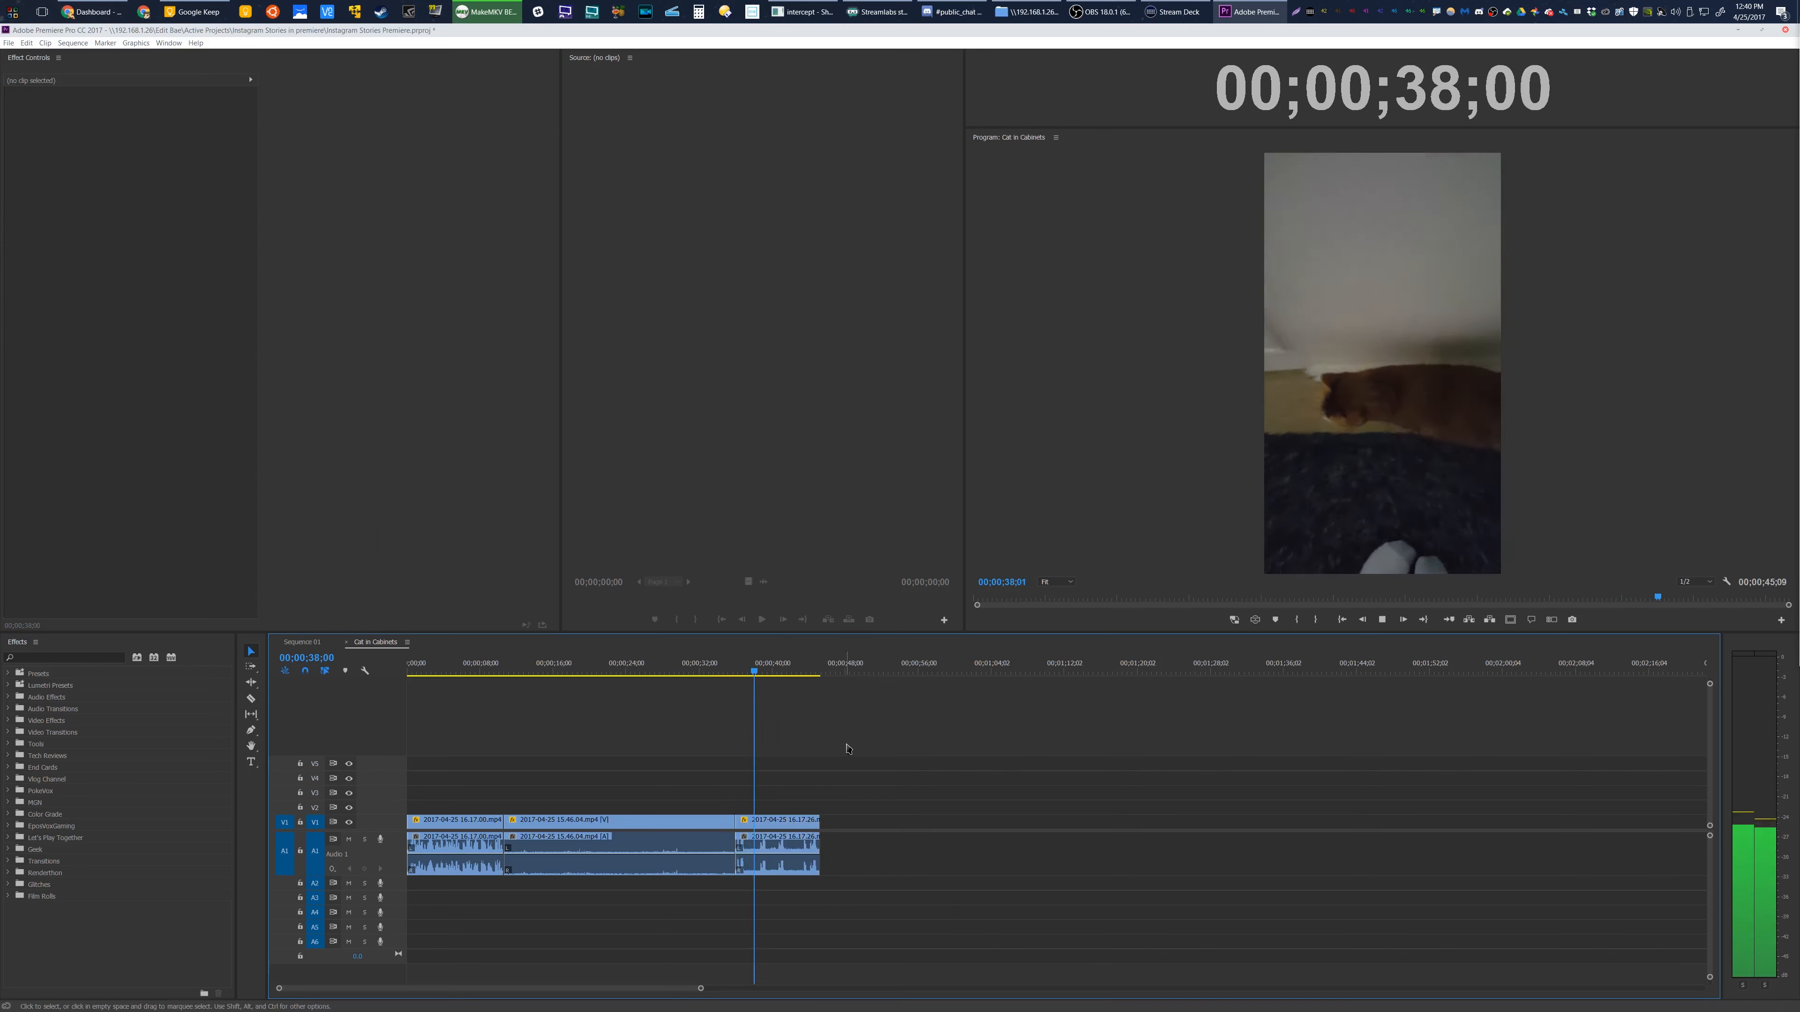
pyautogui.press('space')
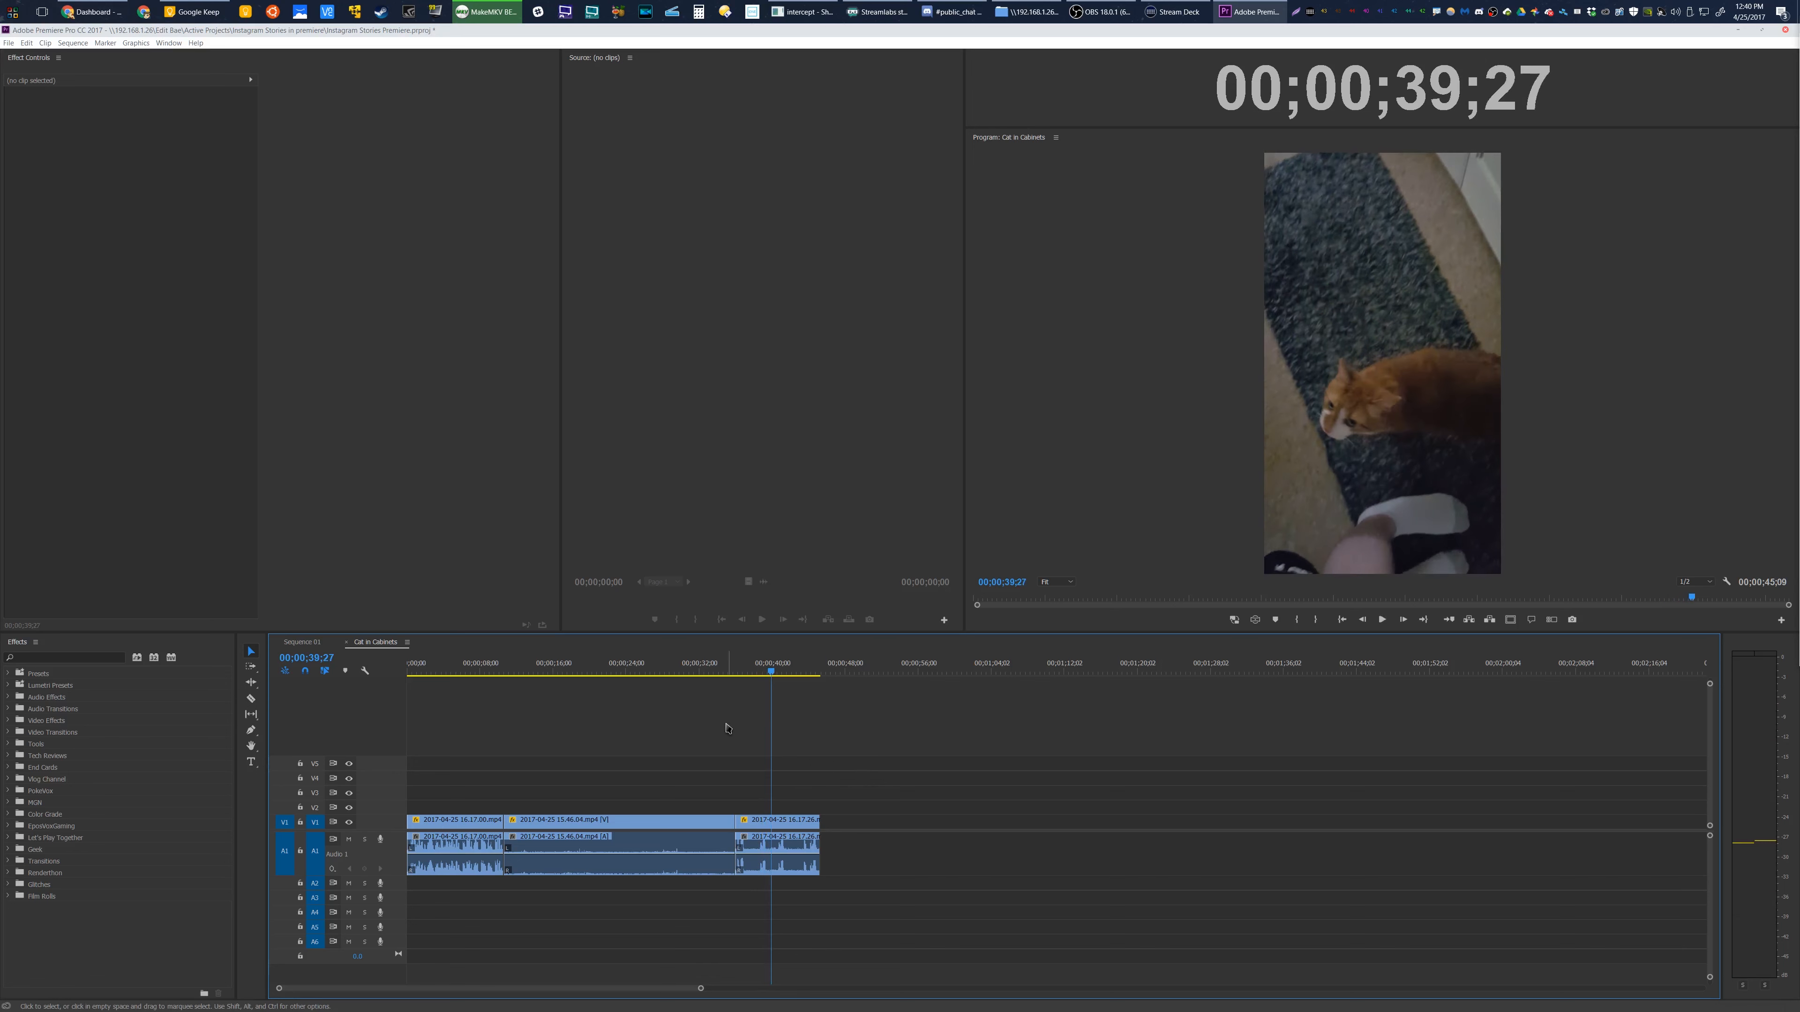
# Check the beginning and the last clip of the sequence and save the project
pyautogui.moveTo(441, 670); pyautogui.dragTo(408, 670)
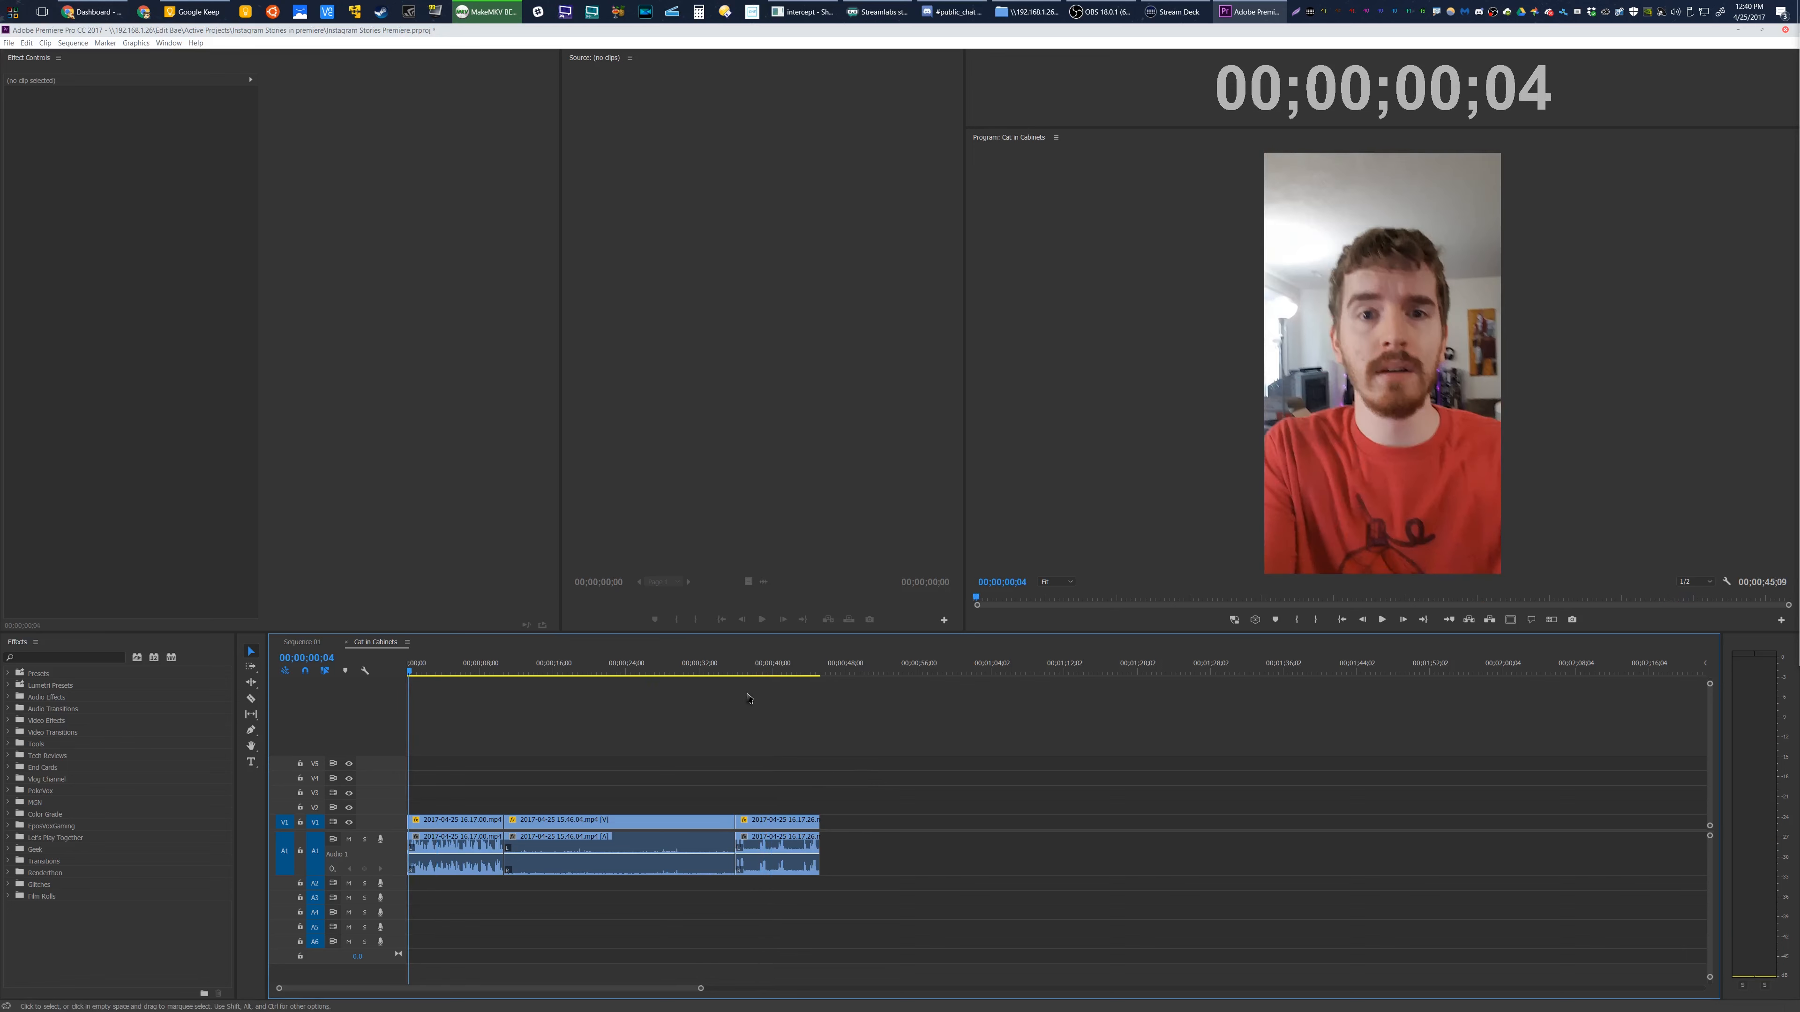
pyautogui.click(786, 669)
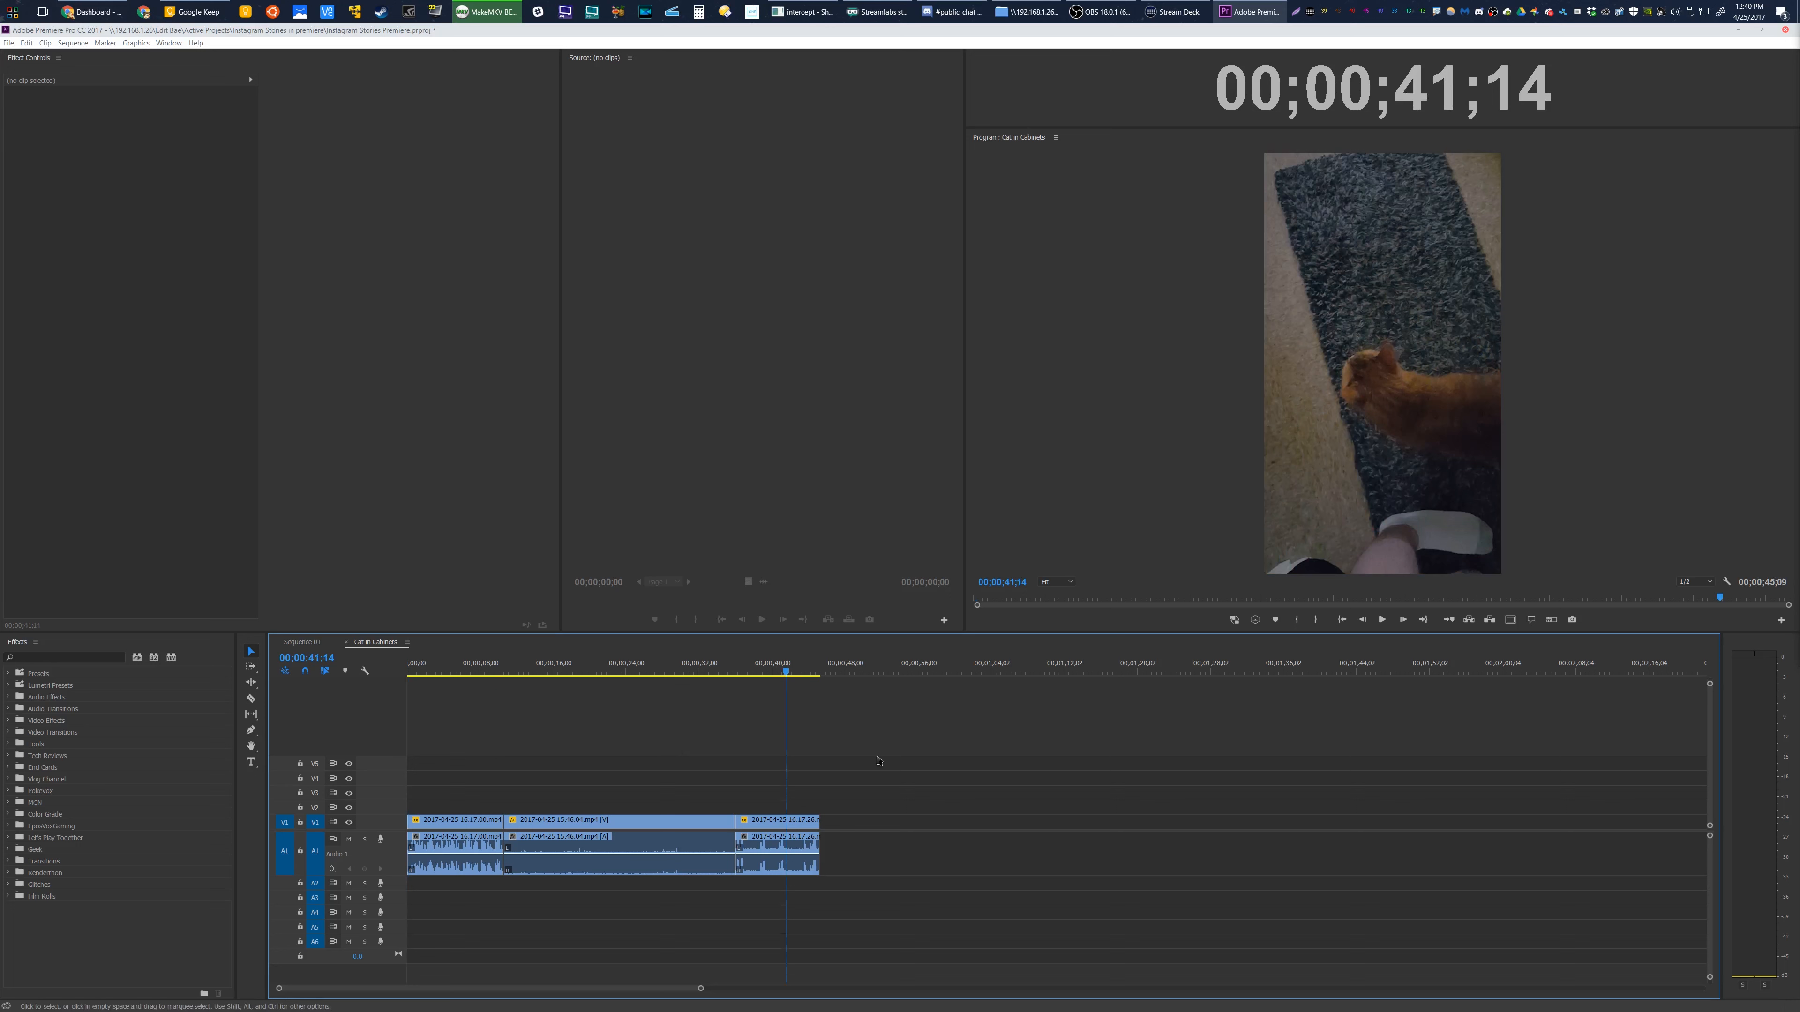
pyautogui.hotkey('ctrl', 's')
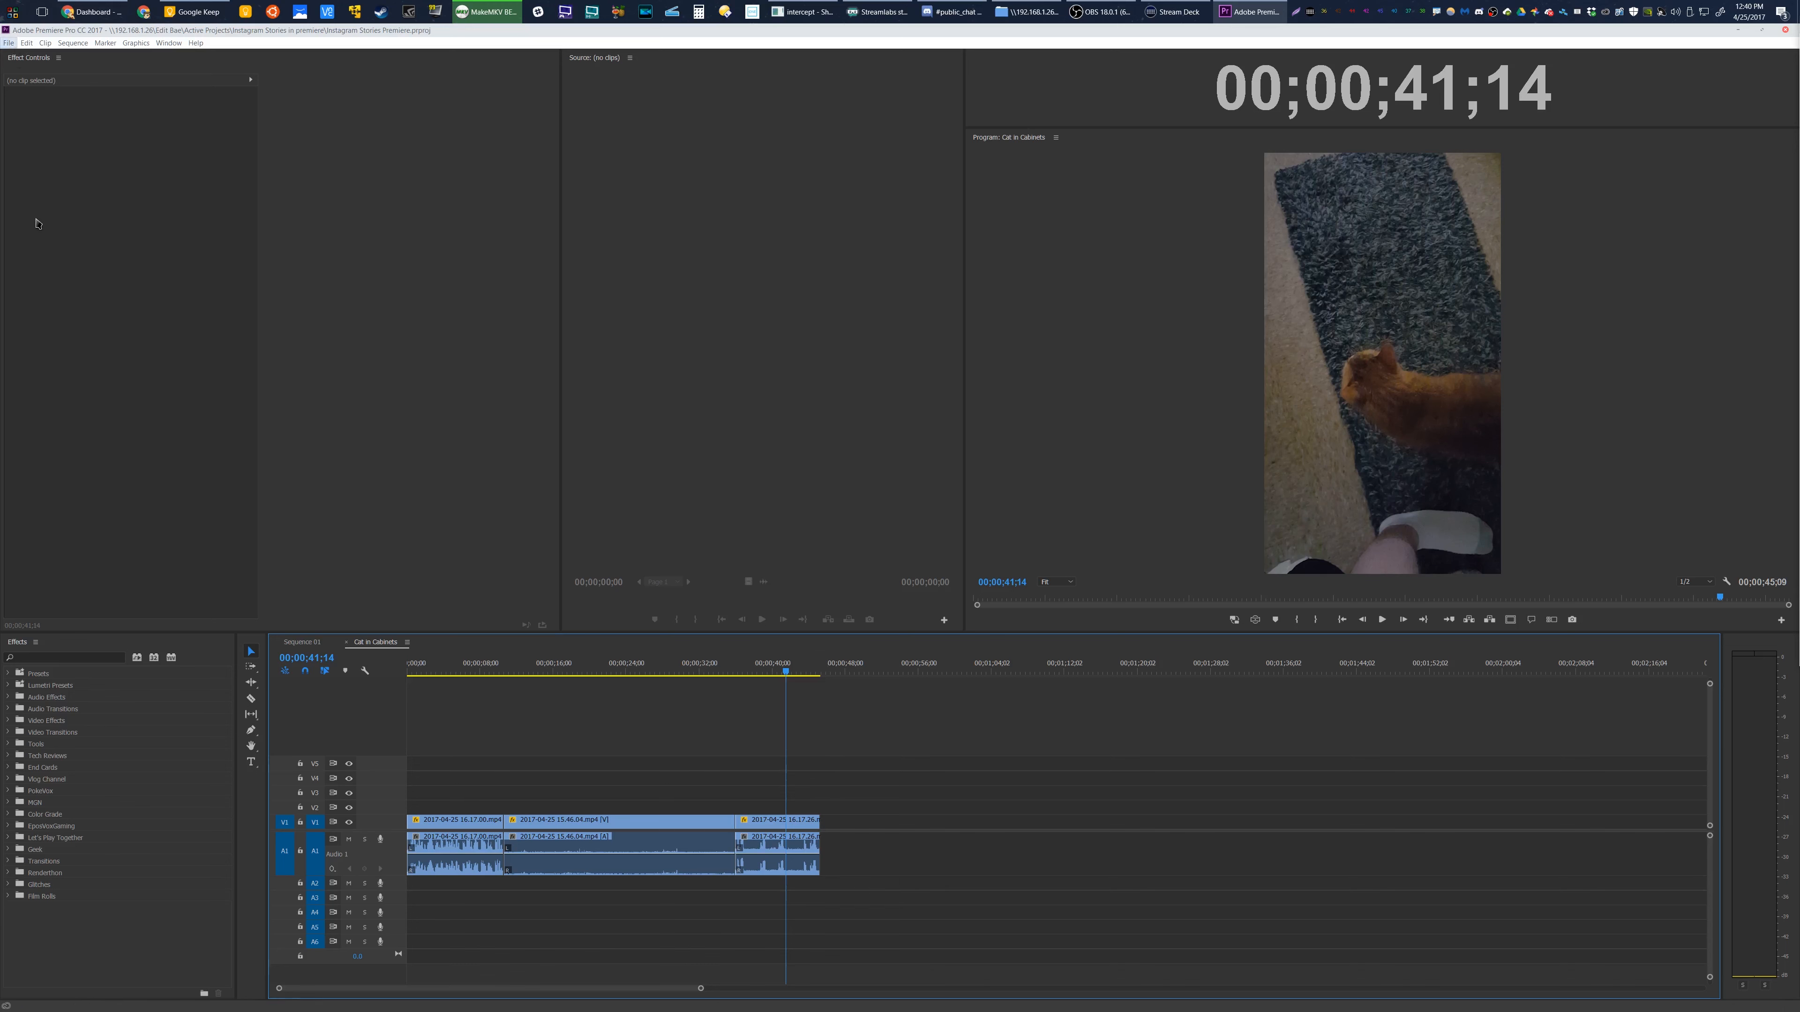
# Open the media export settings for the Cat in Cabinets sequence and review the presets and video settings
pyautogui.click(8, 43)
pyautogui.moveTo(172, 332)
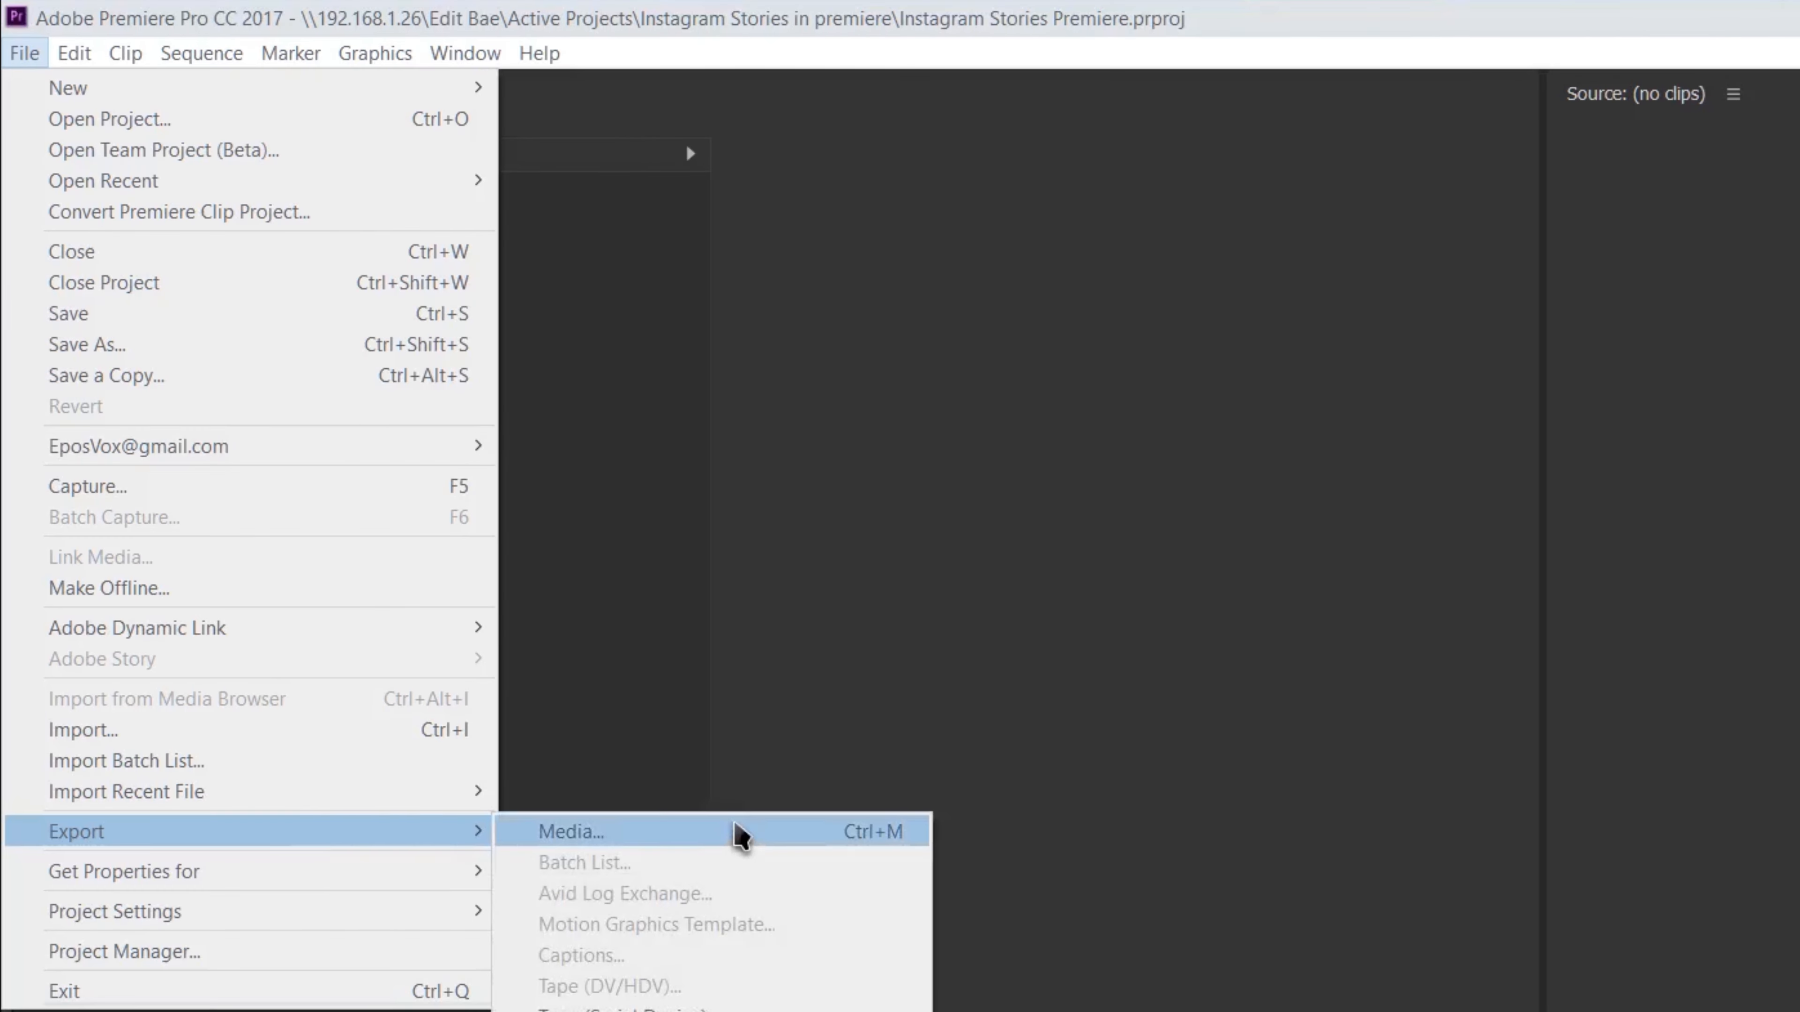
pyautogui.click(266, 325)
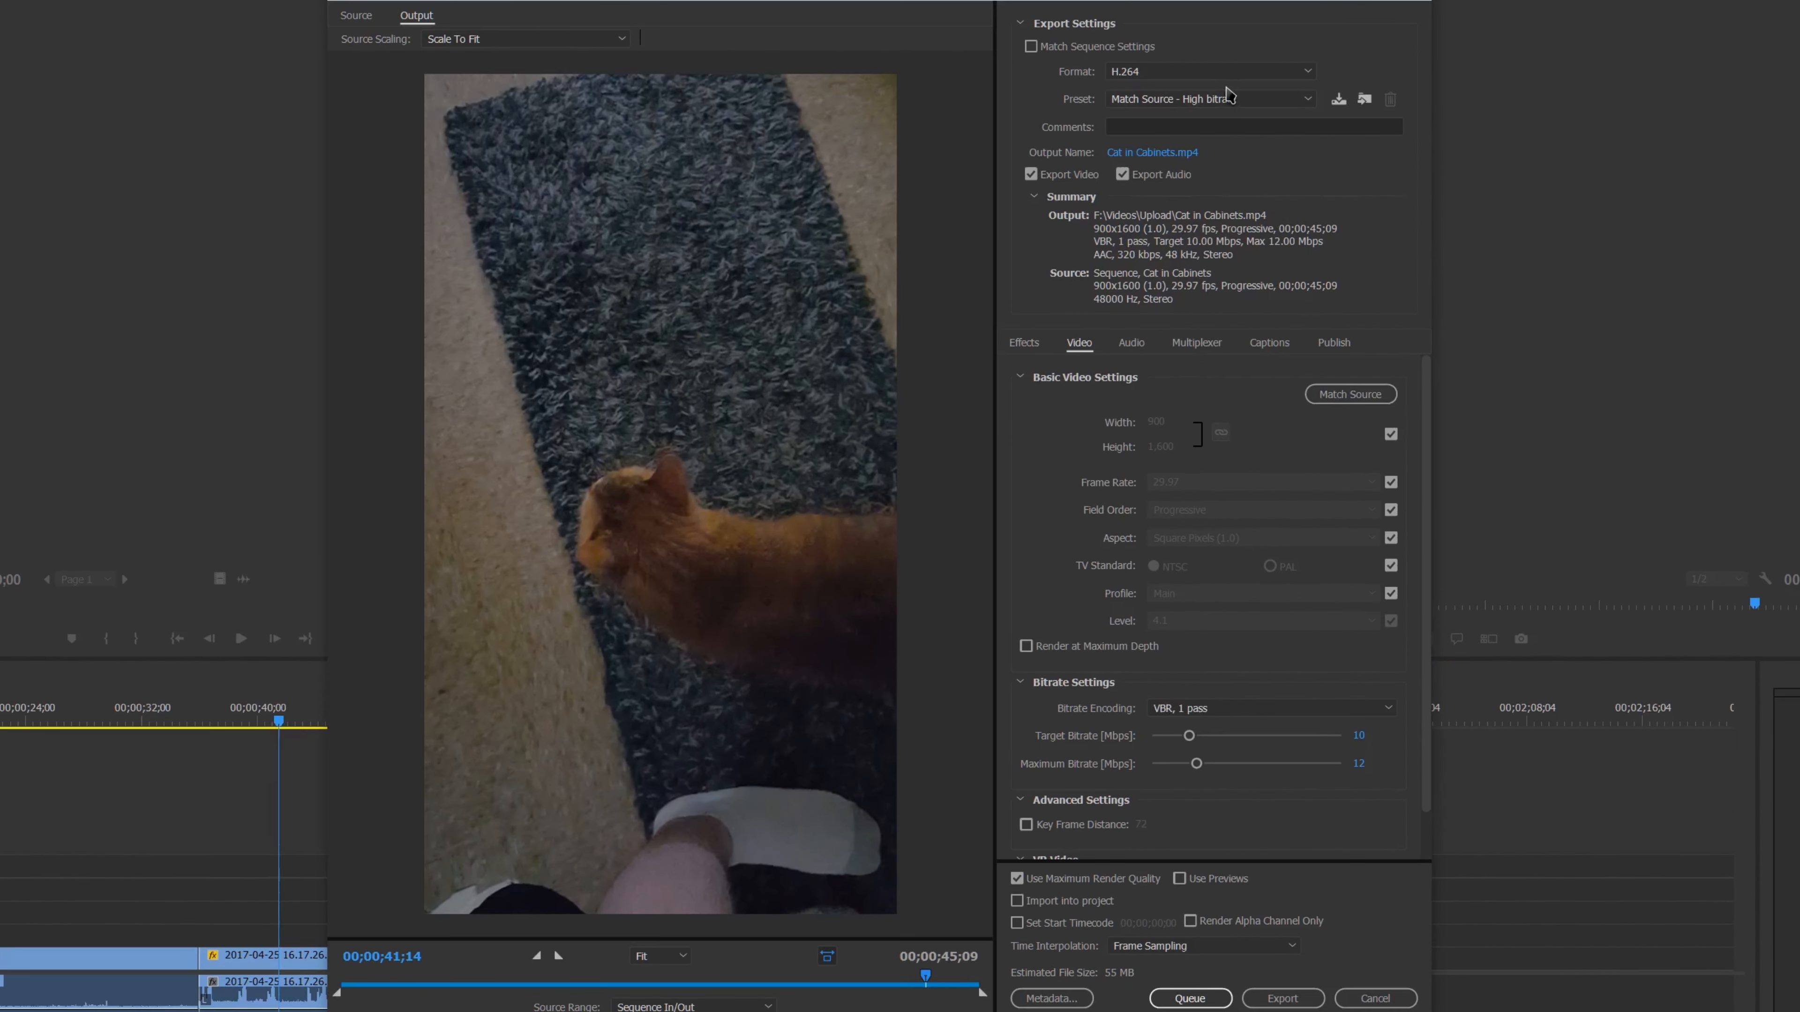
pyautogui.click(1180, 98)
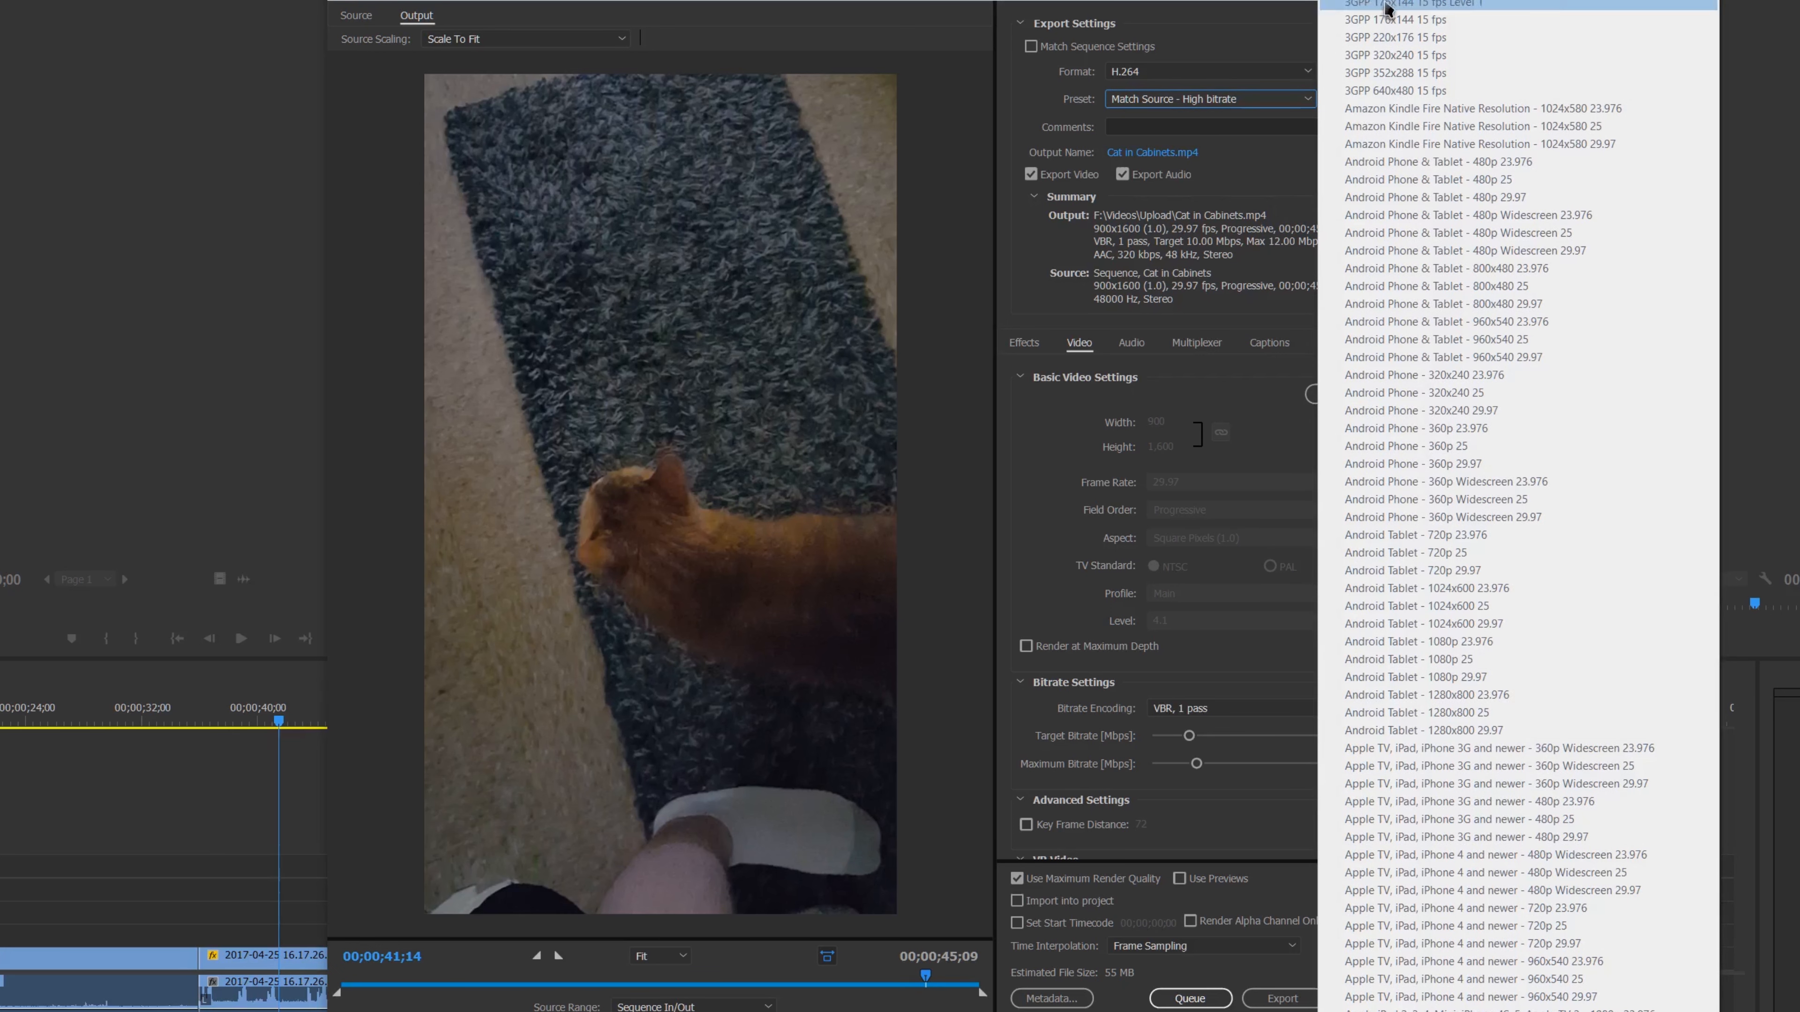
pyautogui.click(1242, 399)
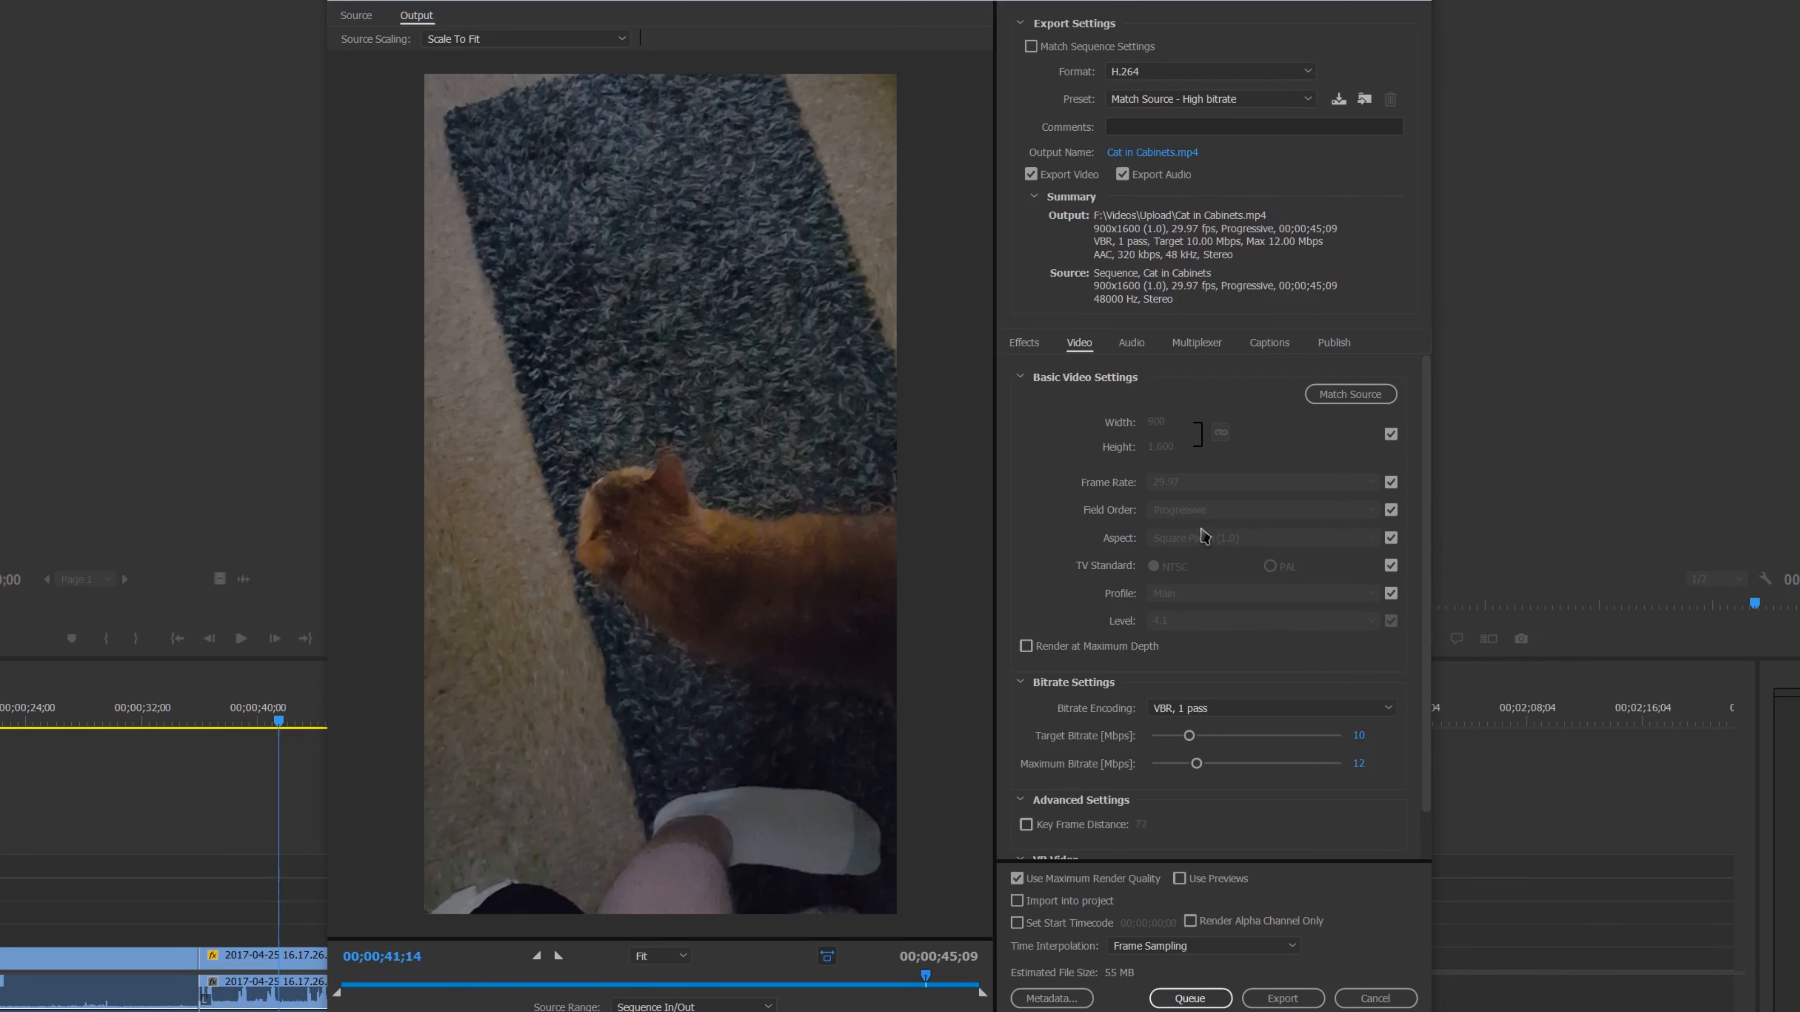
pyautogui.scroll(-1, 1226, 496)
pyautogui.scroll(1, 1227, 517)
# Try the YouTube 1080p30 export preset with its video settings matched to the source
pyautogui.click(1205, 102)
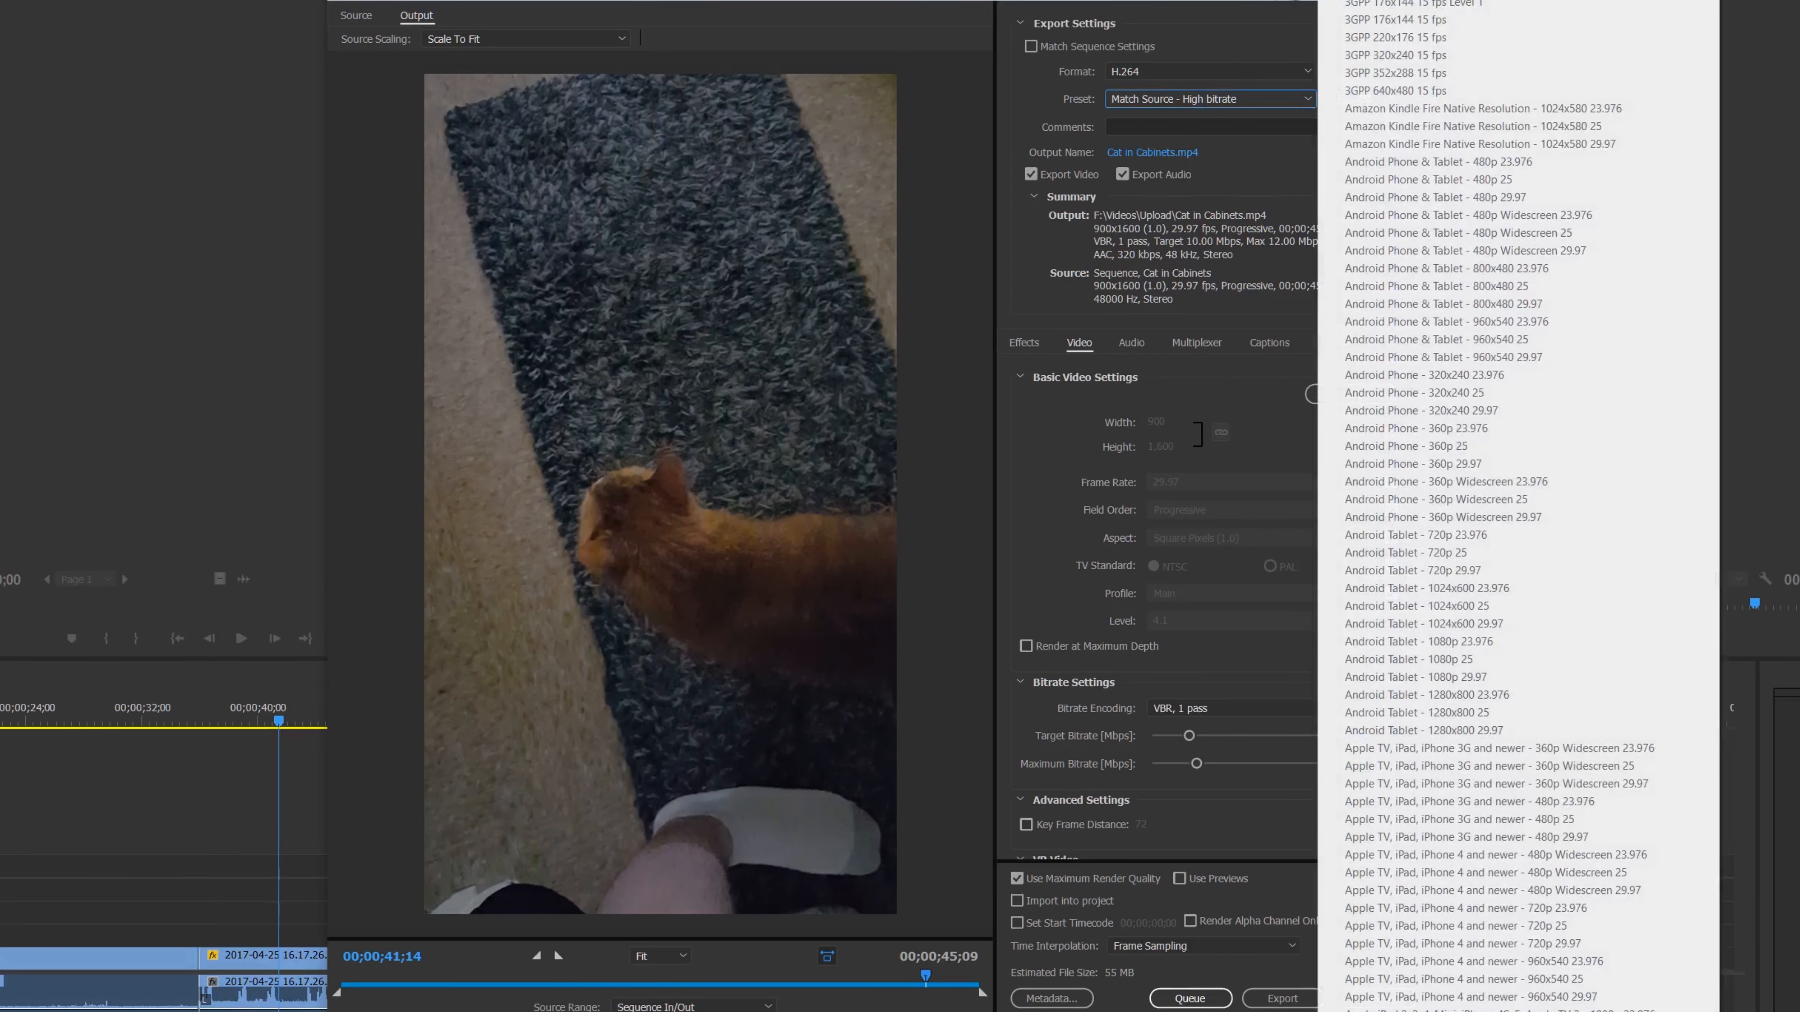
pyautogui.click(1382, 2)
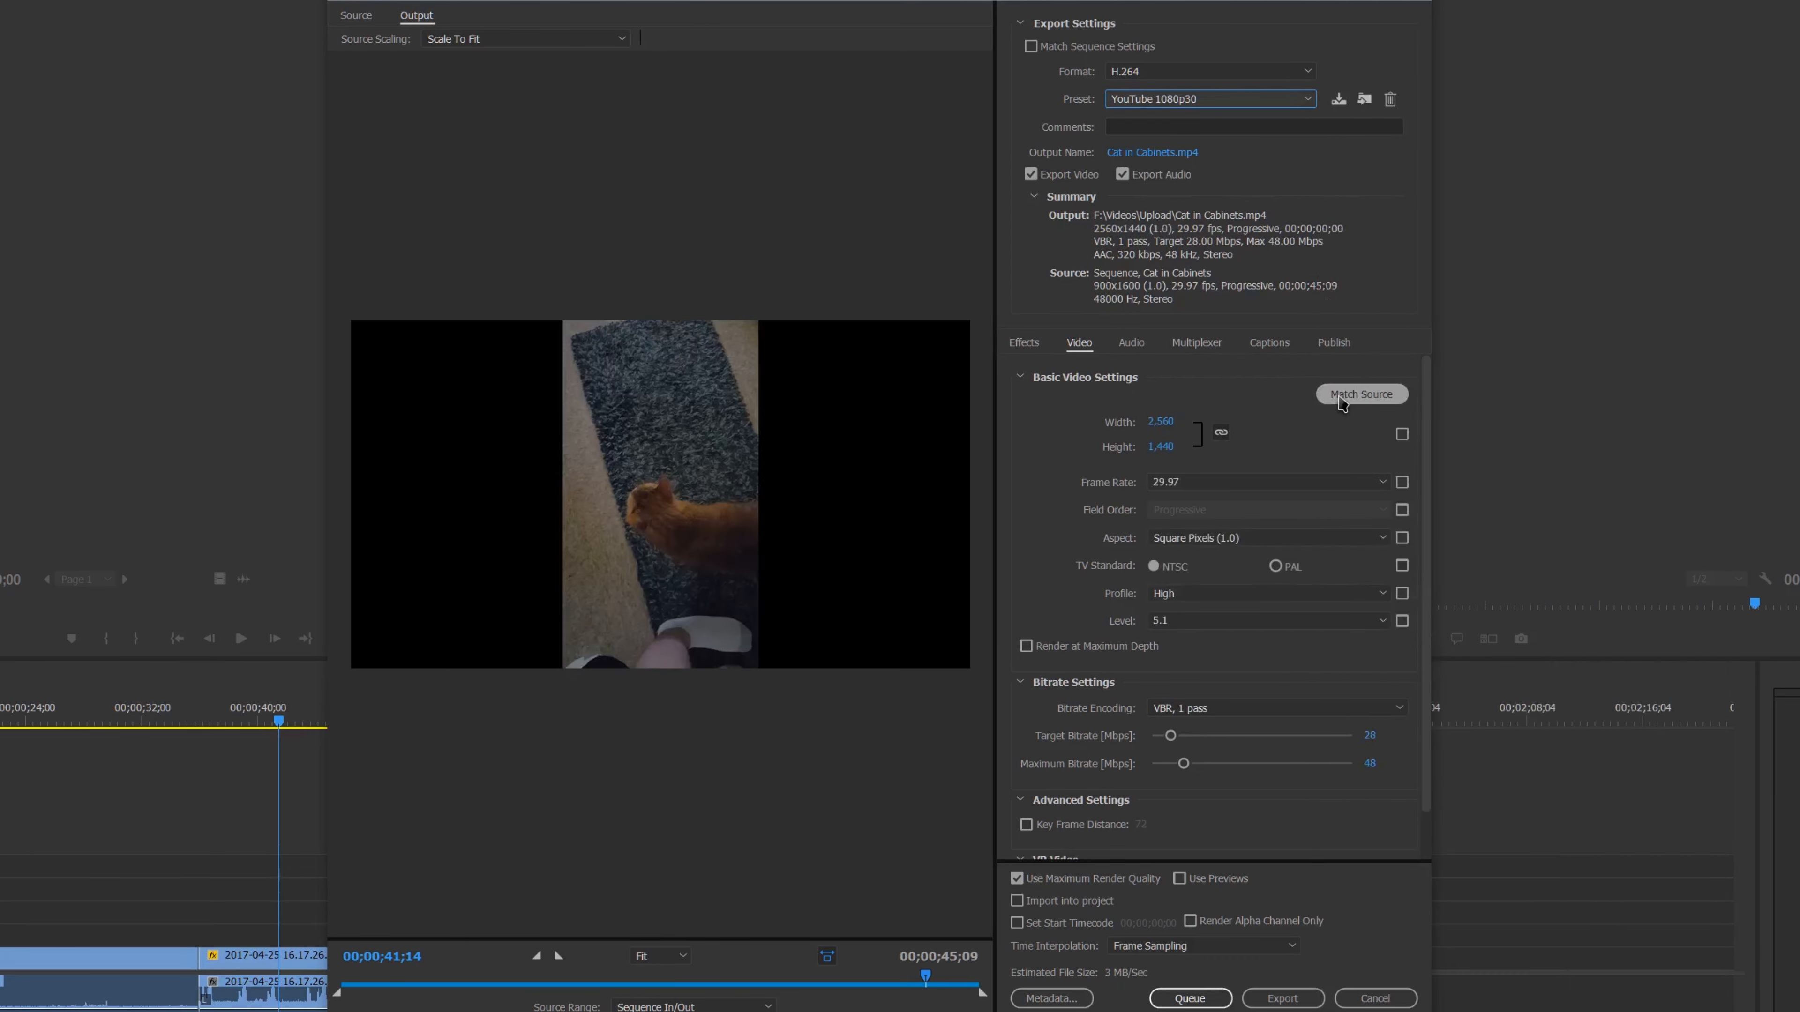
pyautogui.click(1342, 398)
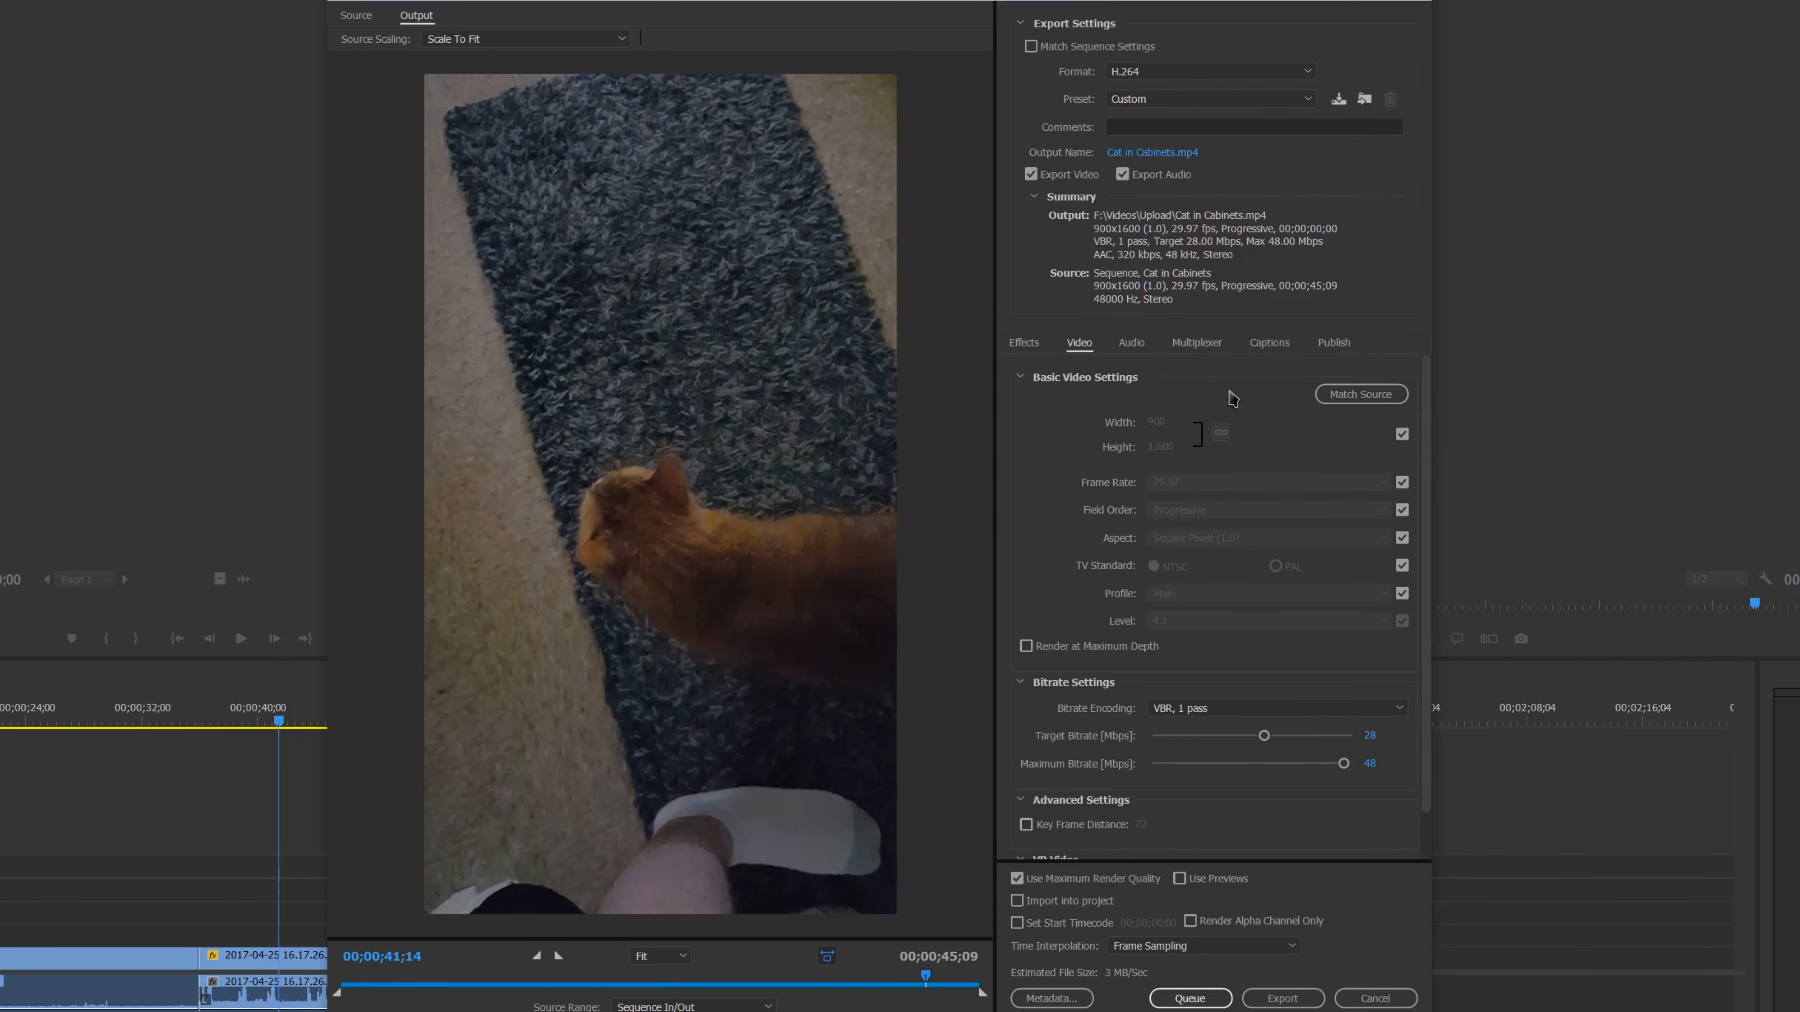
# Select the Match Source - High bitrate preset and unlock the width and height from the source
pyautogui.click(1157, 105)
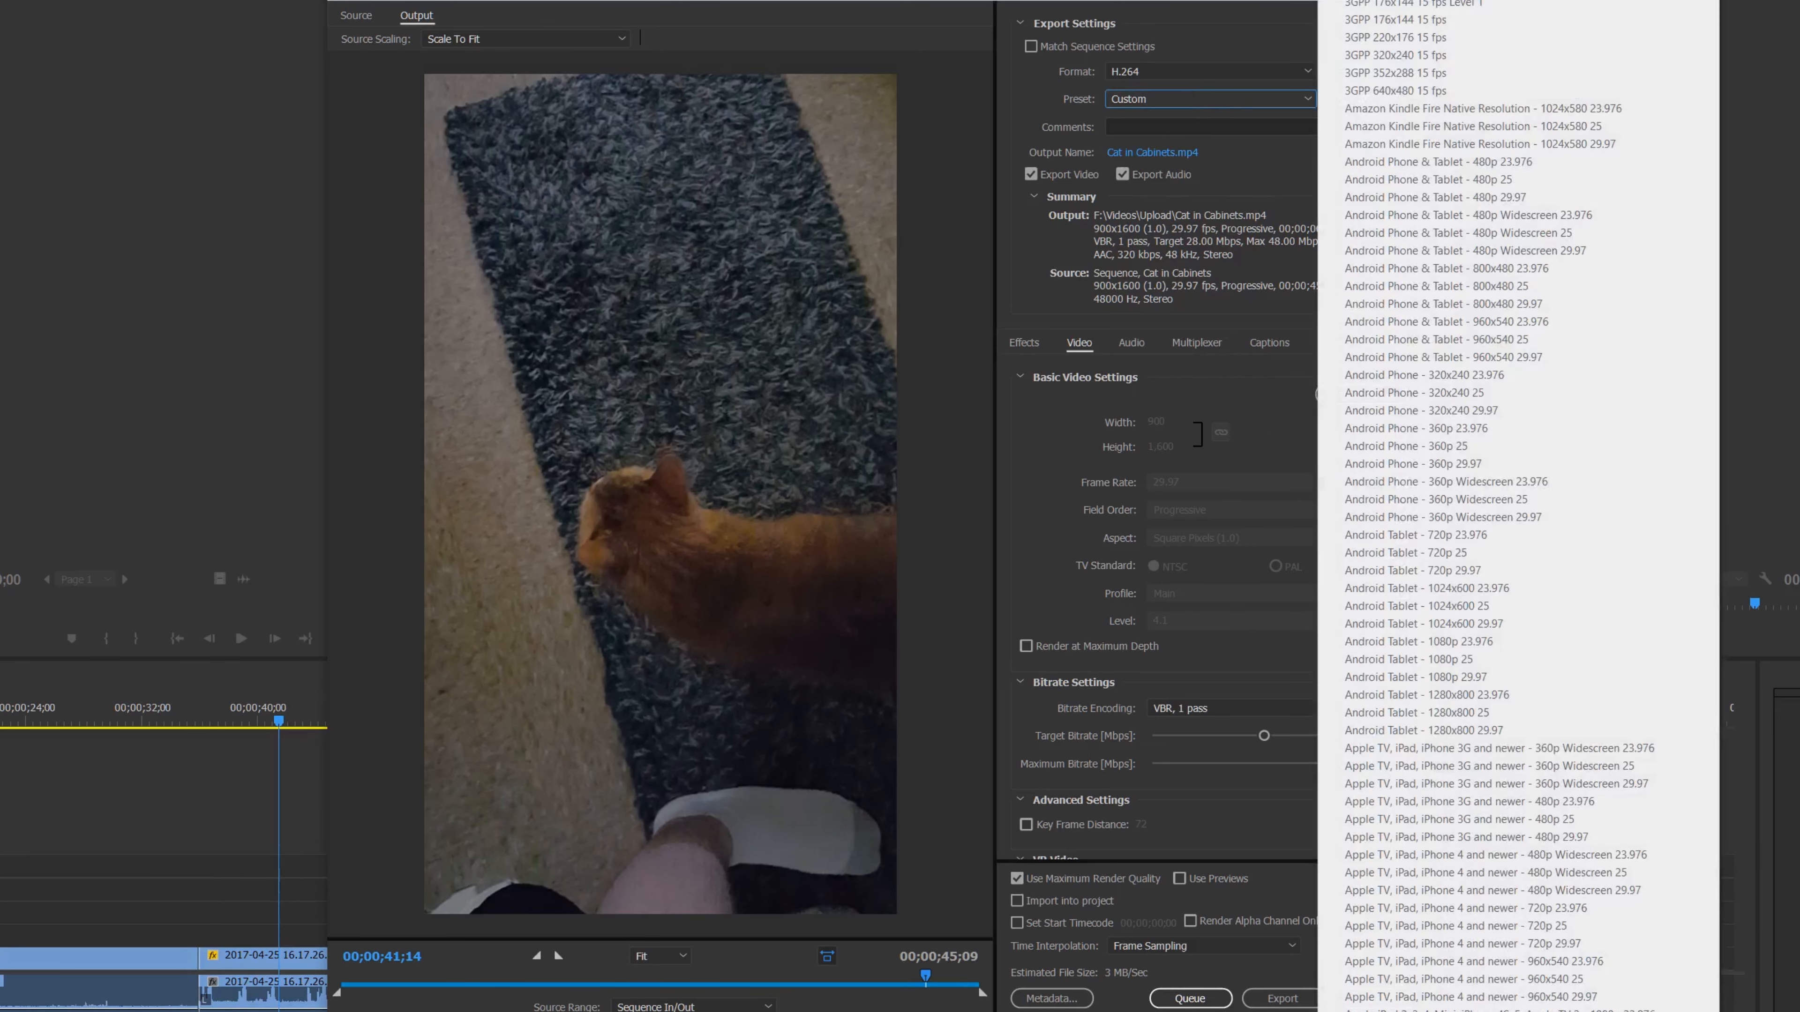
pyautogui.click(1388, 1)
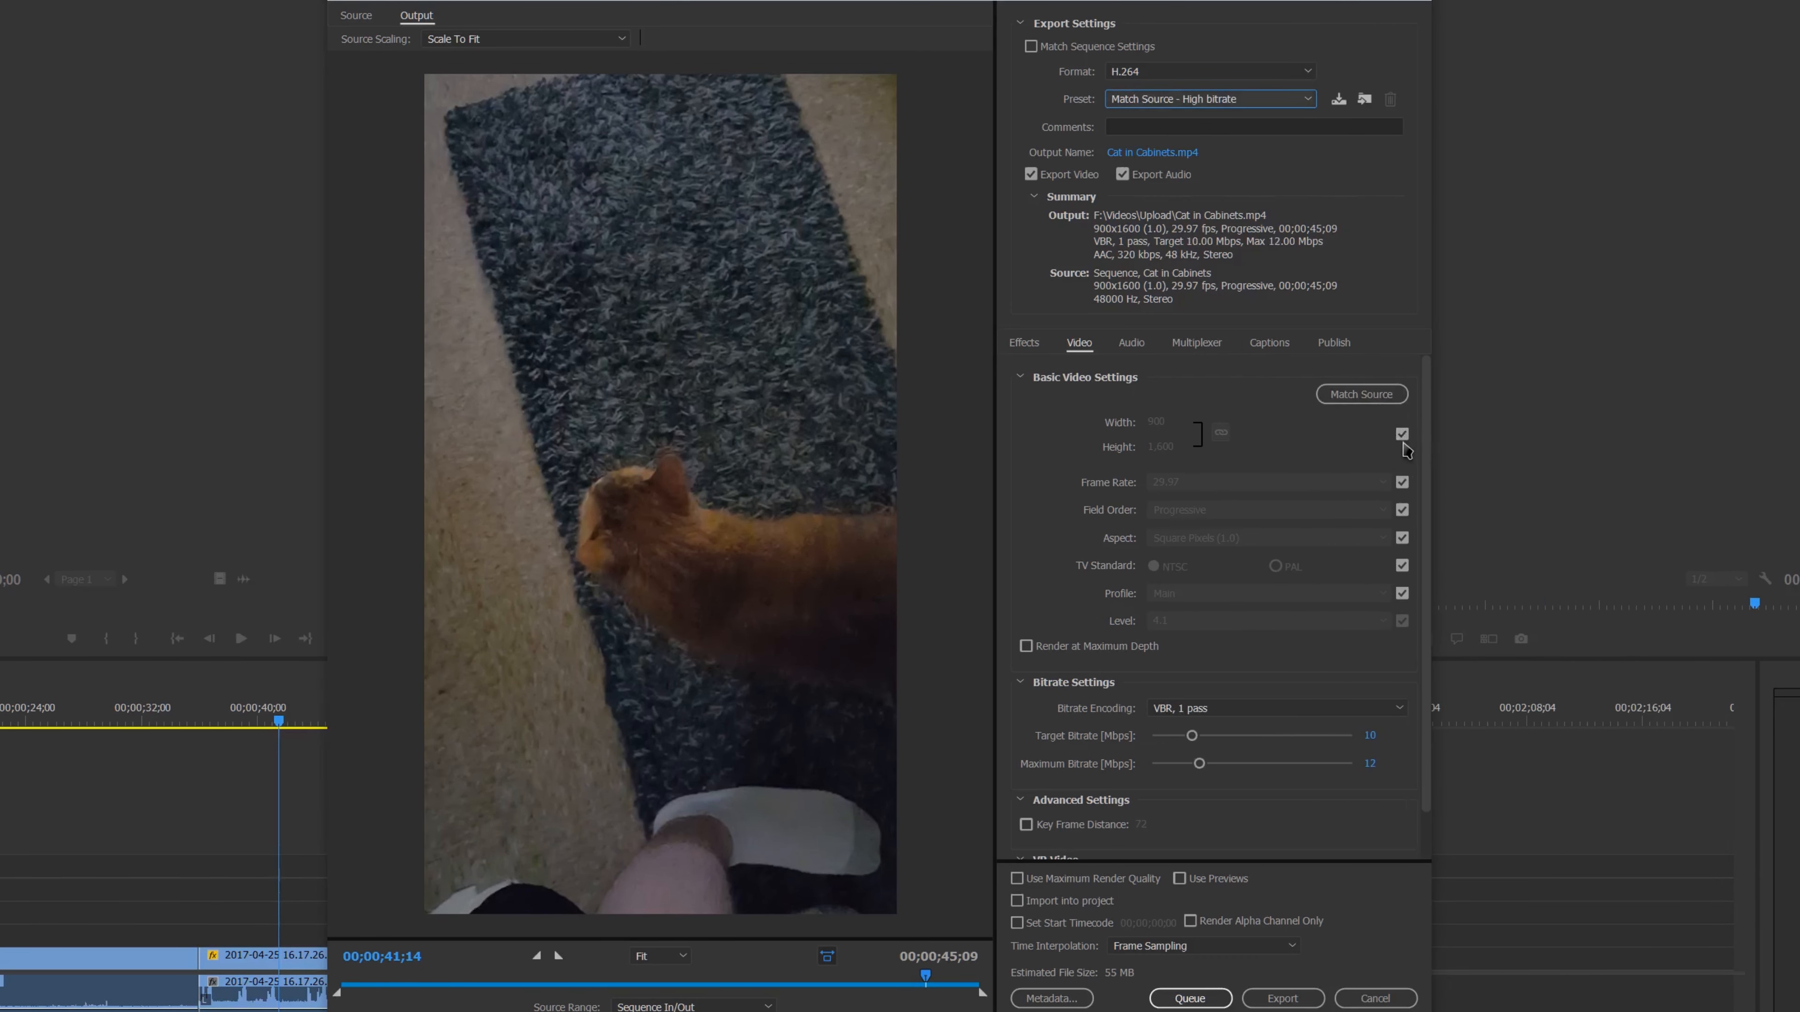
pyautogui.click(1402, 434)
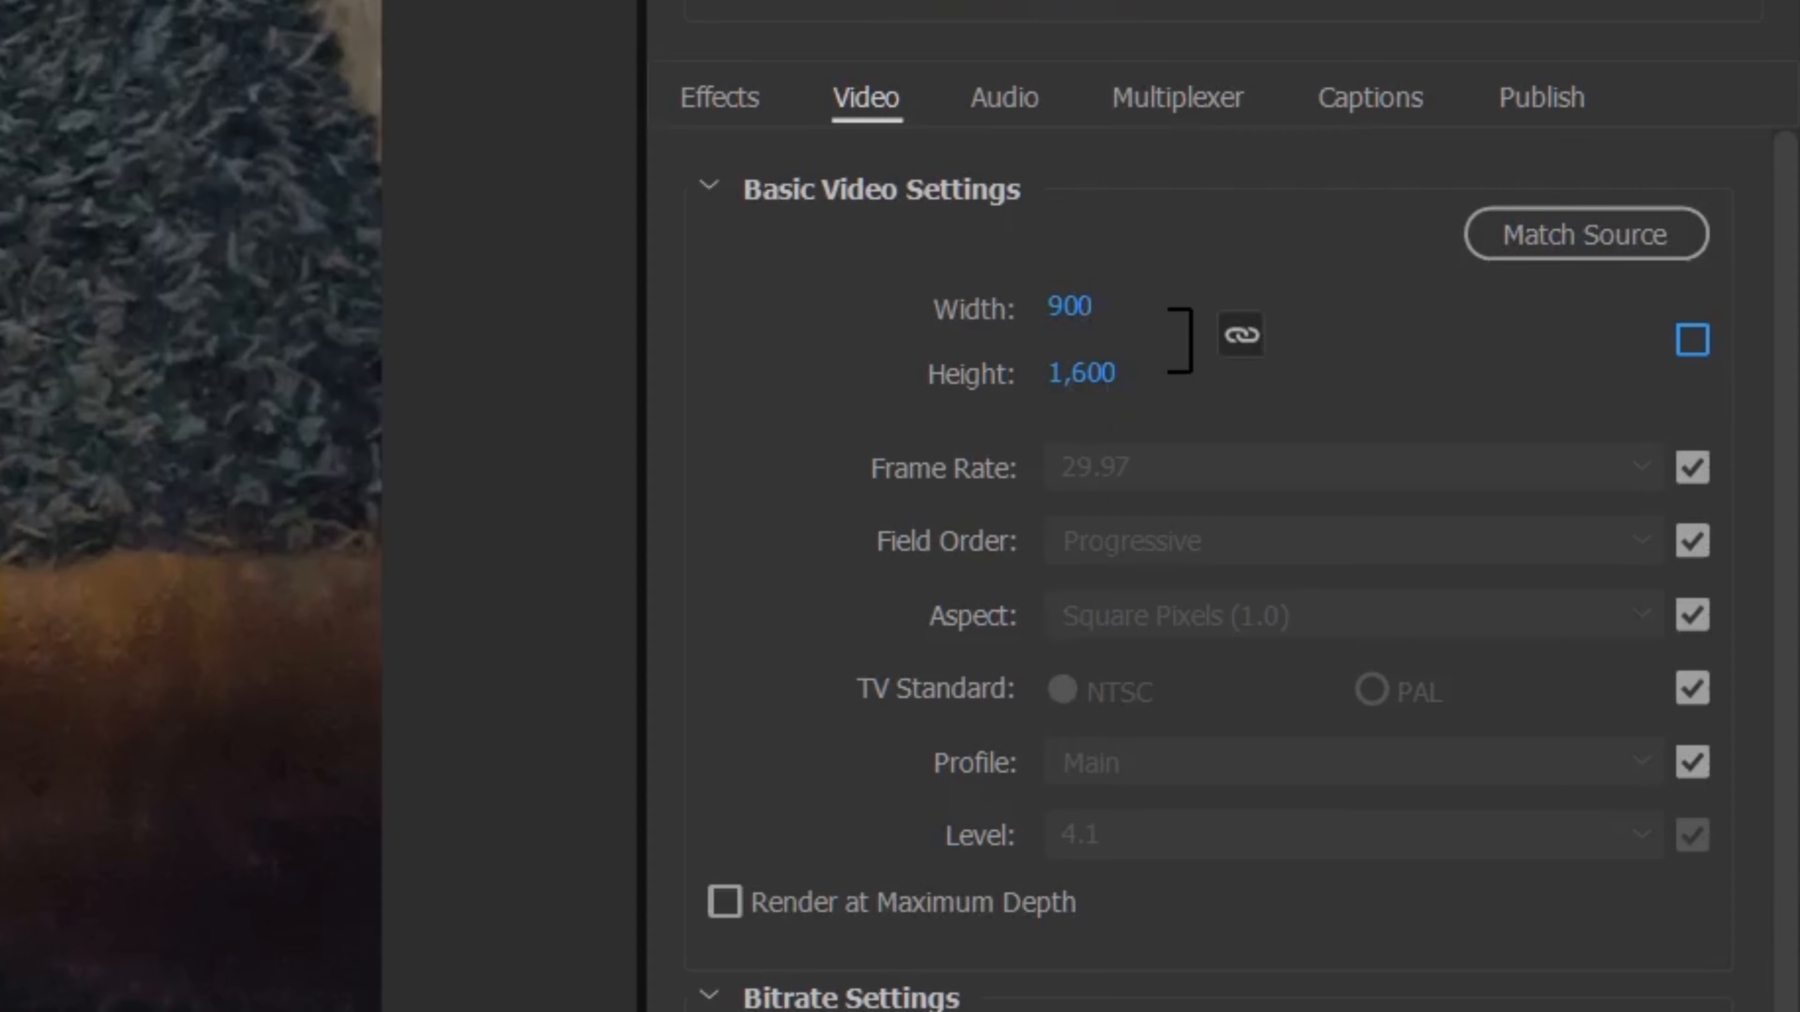
# Enable Use Maximum Render Quality and export the video
pyautogui.scroll(-2, 1205, 568)
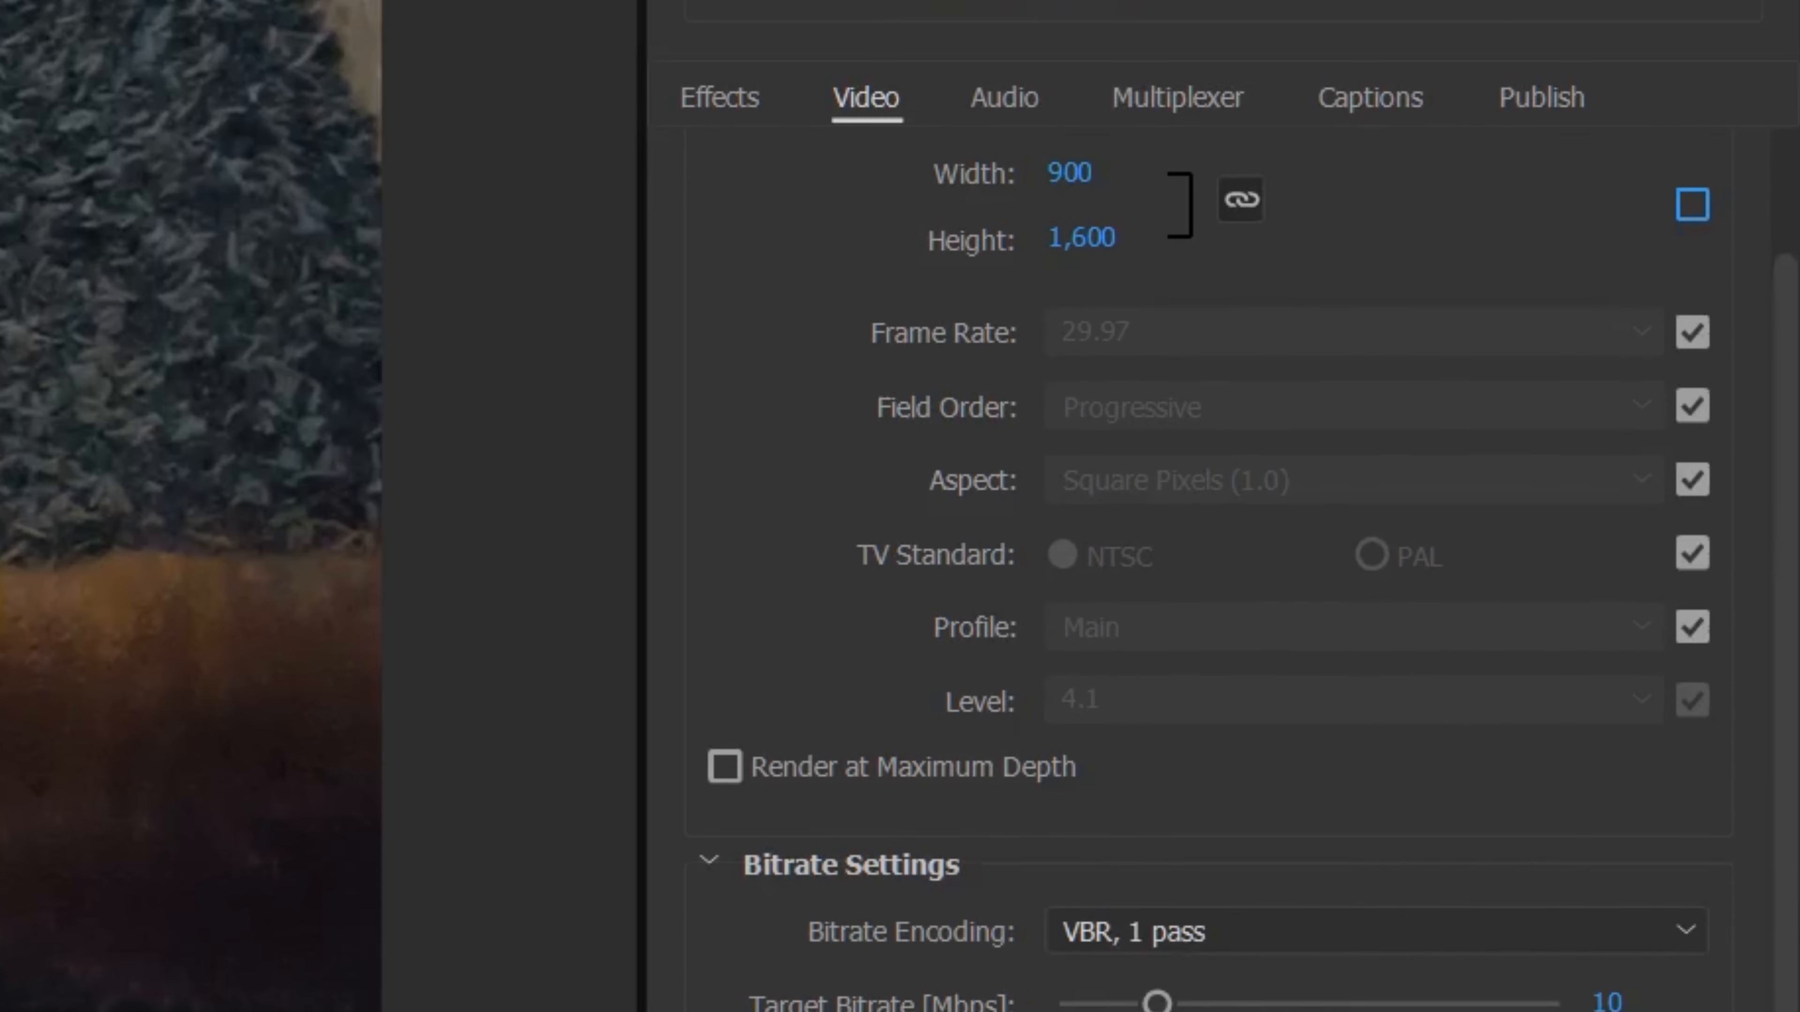
pyautogui.click(727, 646)
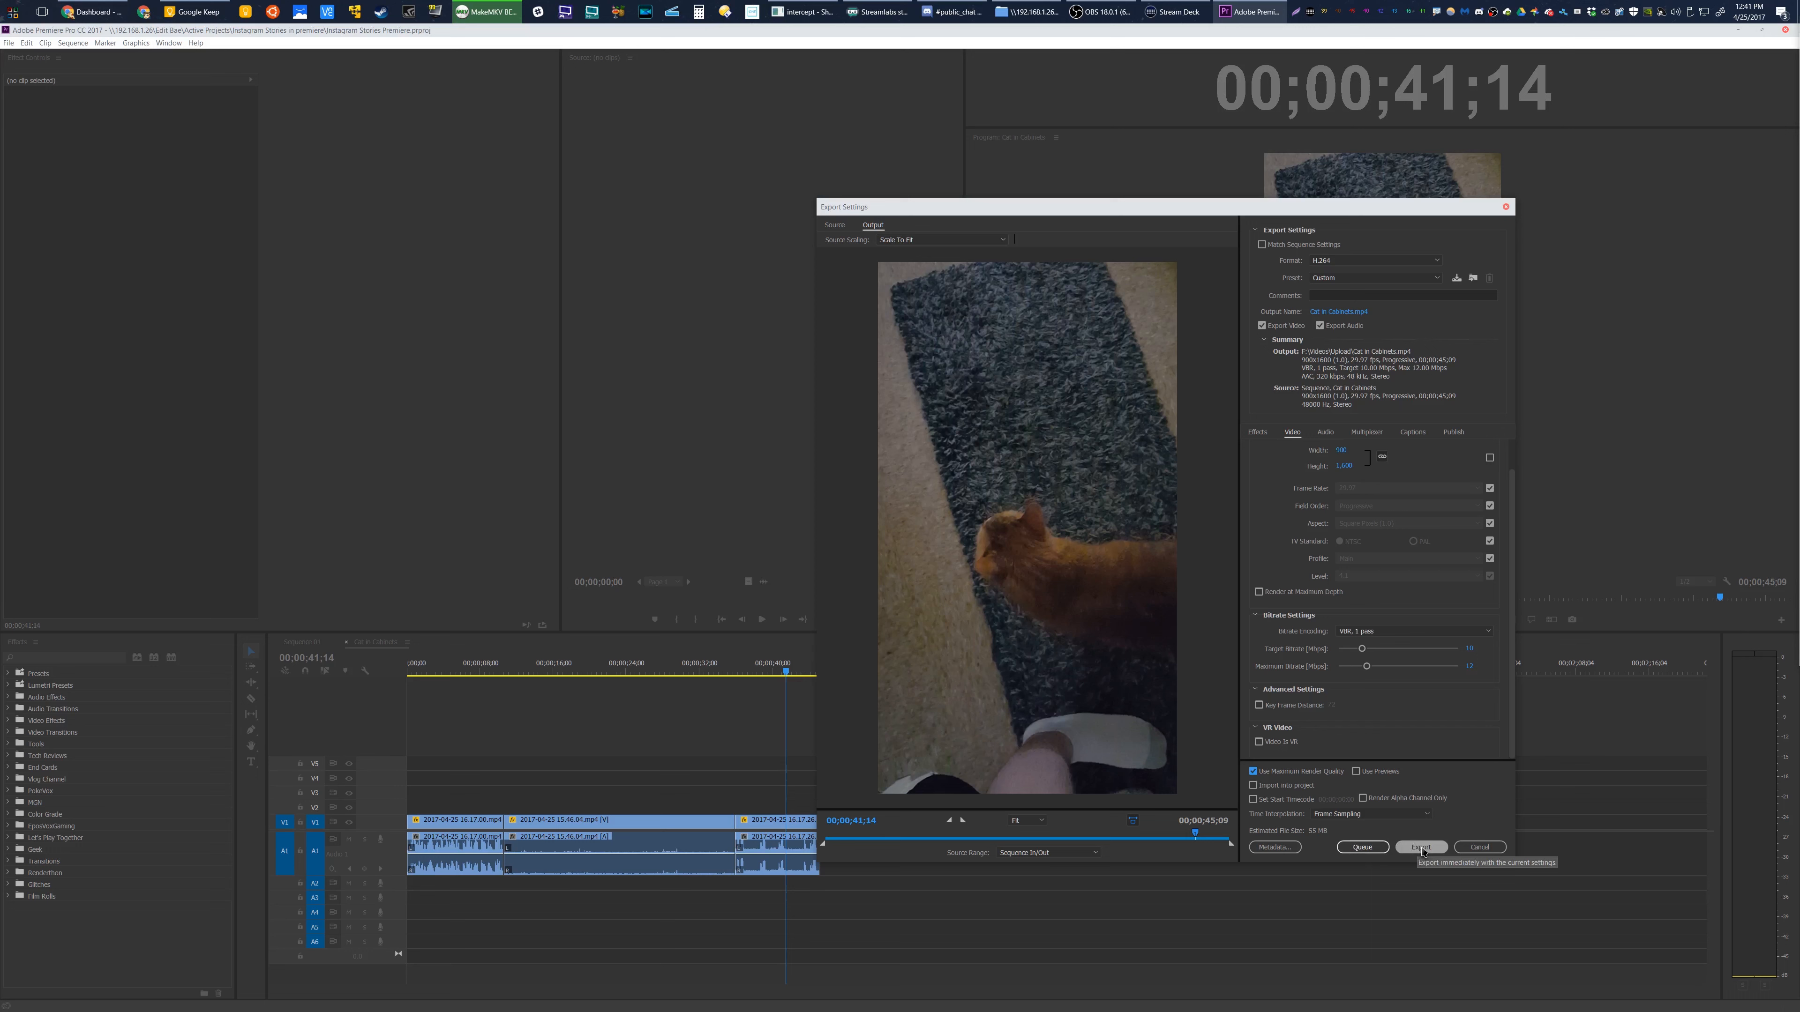
pyautogui.click(1421, 847)
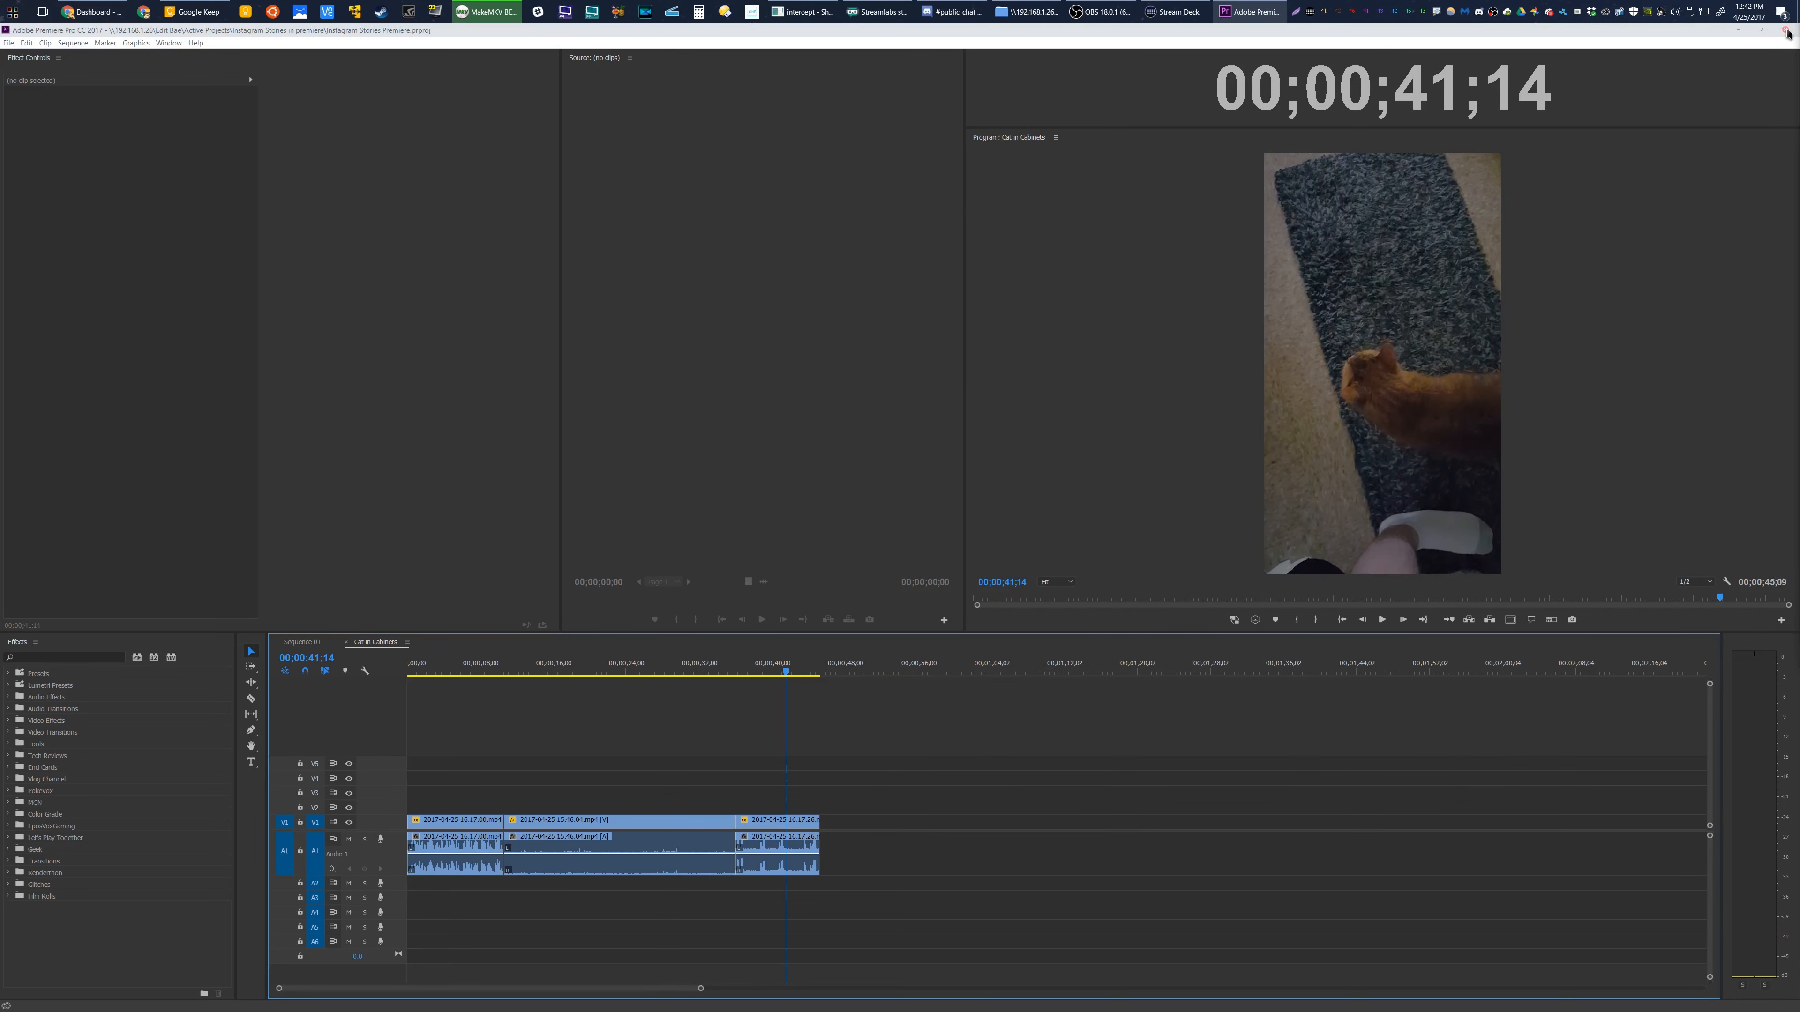
# Switch to File Explorer and copy Cat in Cabinets.mp4 from the Upload folder
pyautogui.click(1046, 12)
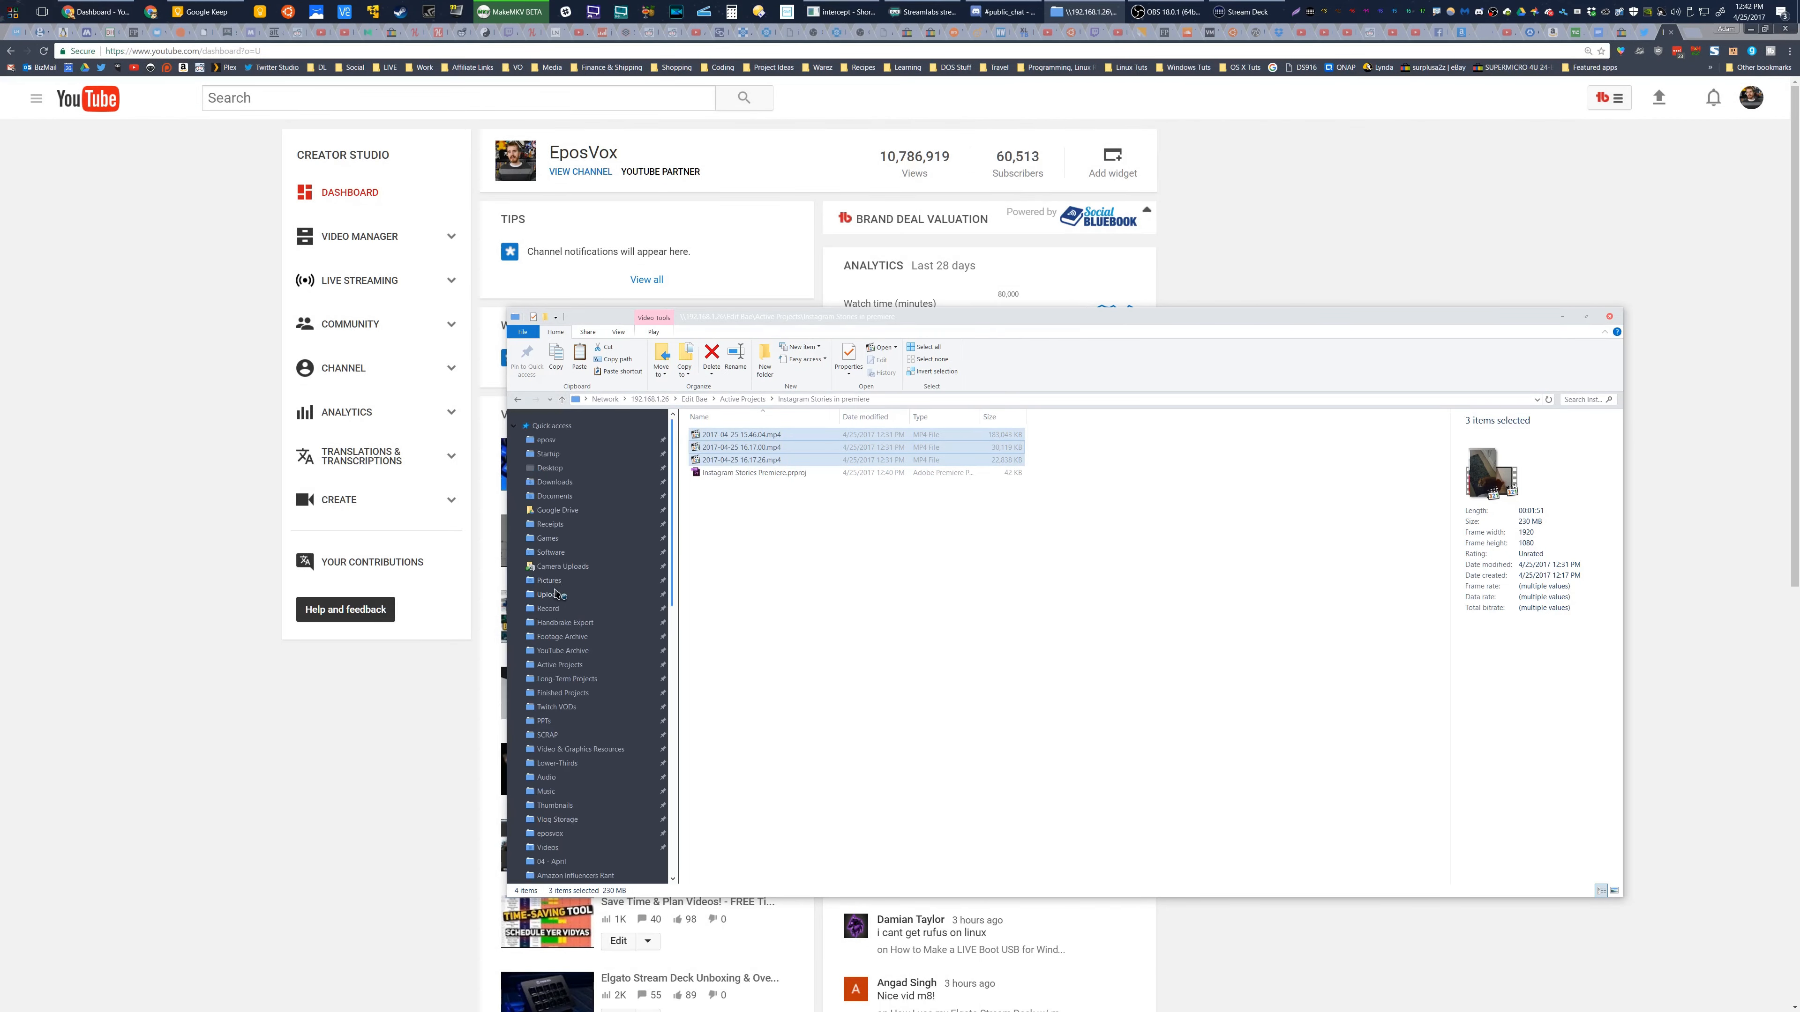
pyautogui.click(557, 595)
pyautogui.click(1302, 461)
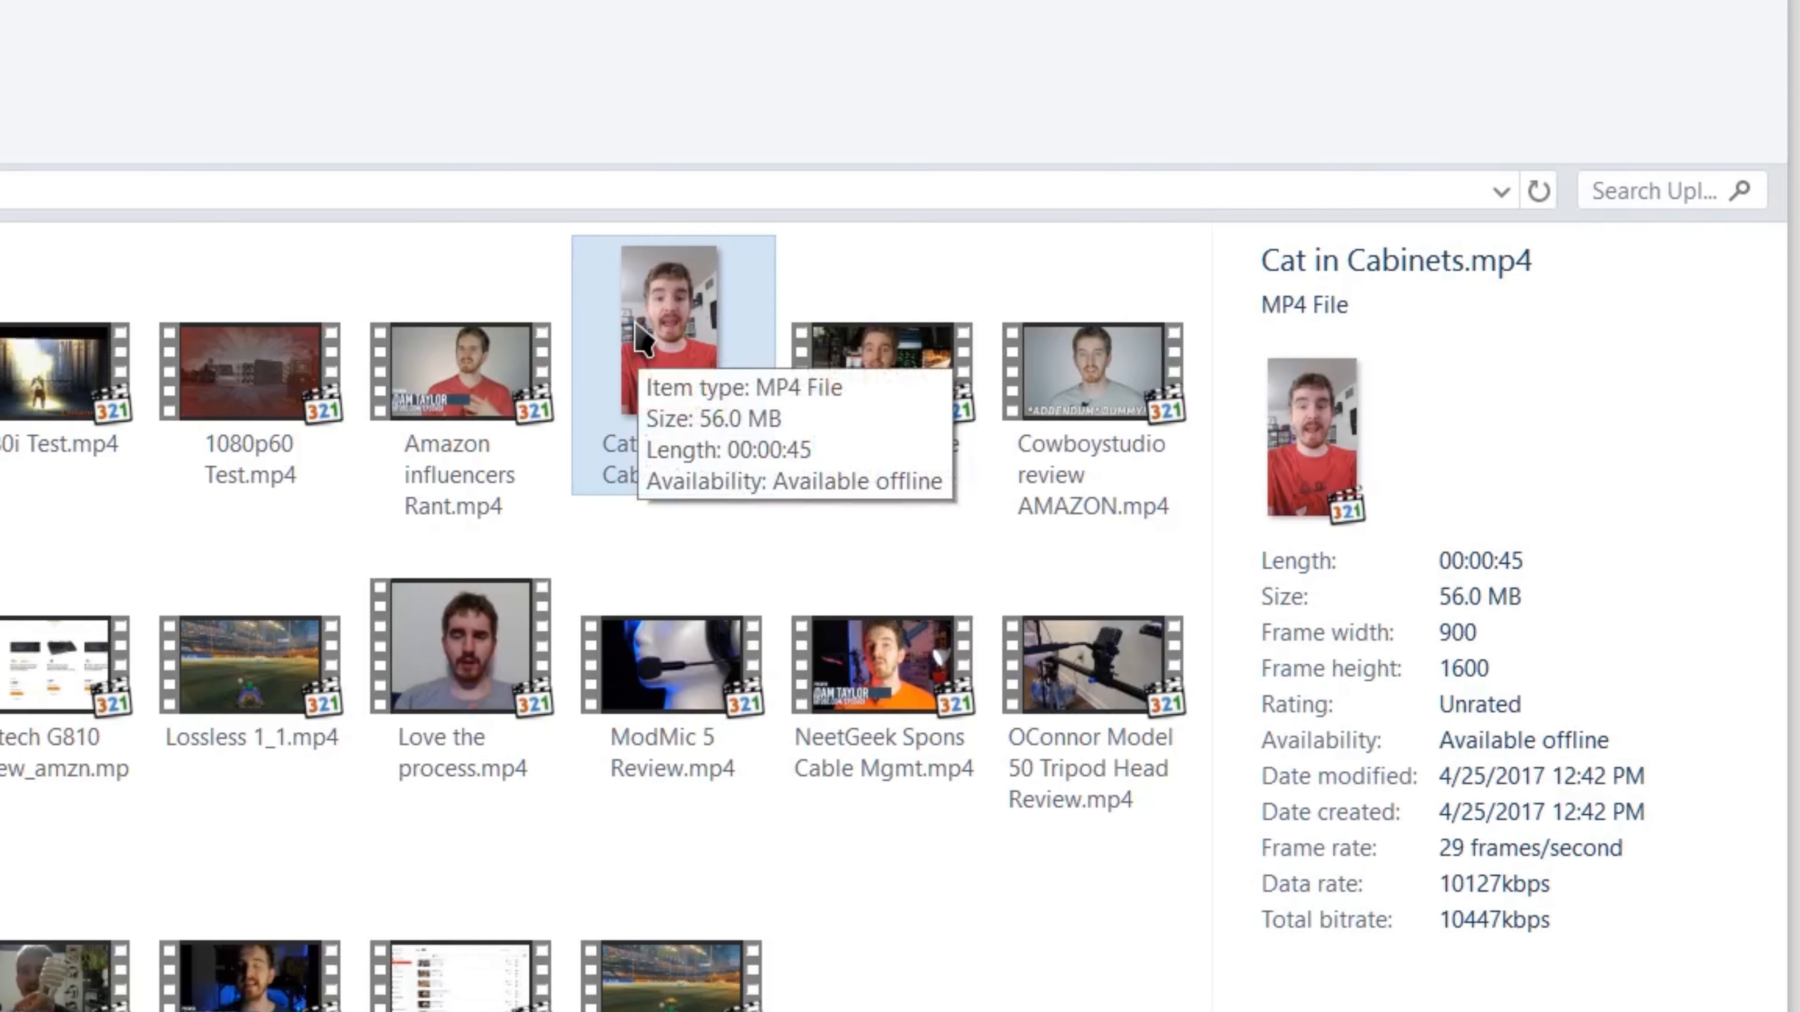
pyautogui.rightClick(641, 339)
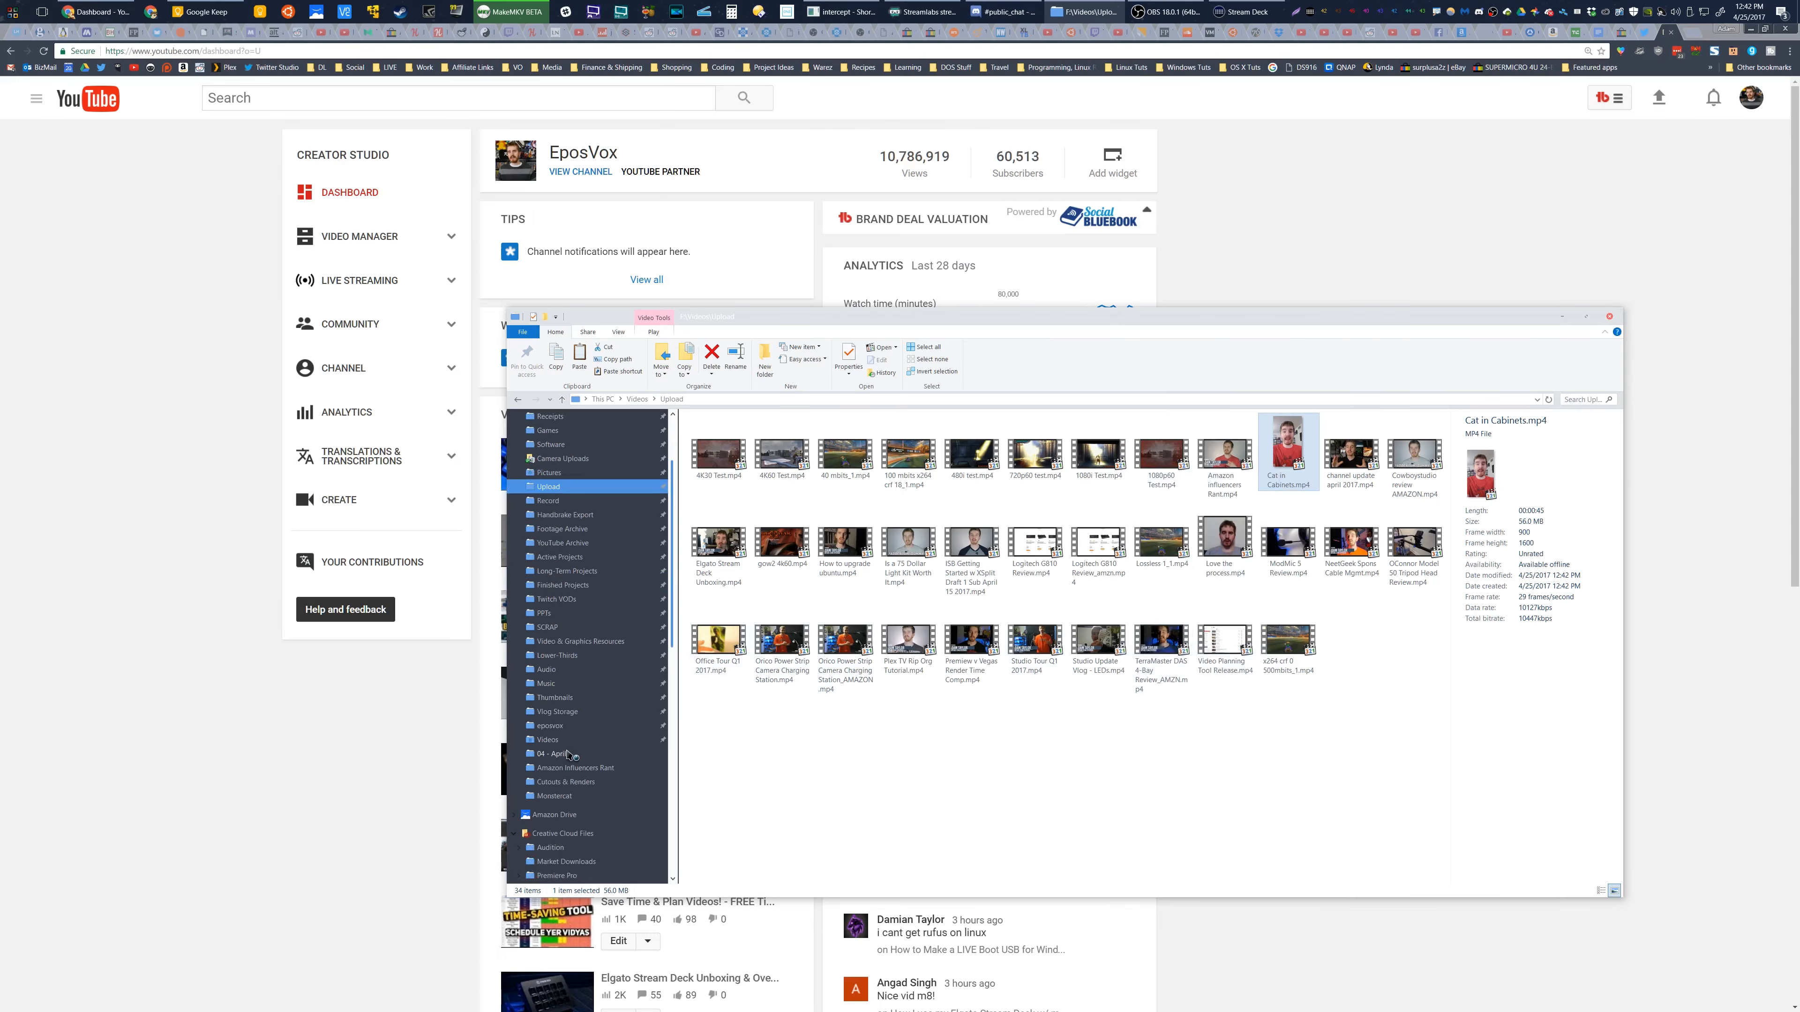
# Open the IG Photos folder inside the Phone folder in Dropbox
pyautogui.scroll(-3, 596, 767)
pyautogui.click(550, 740)
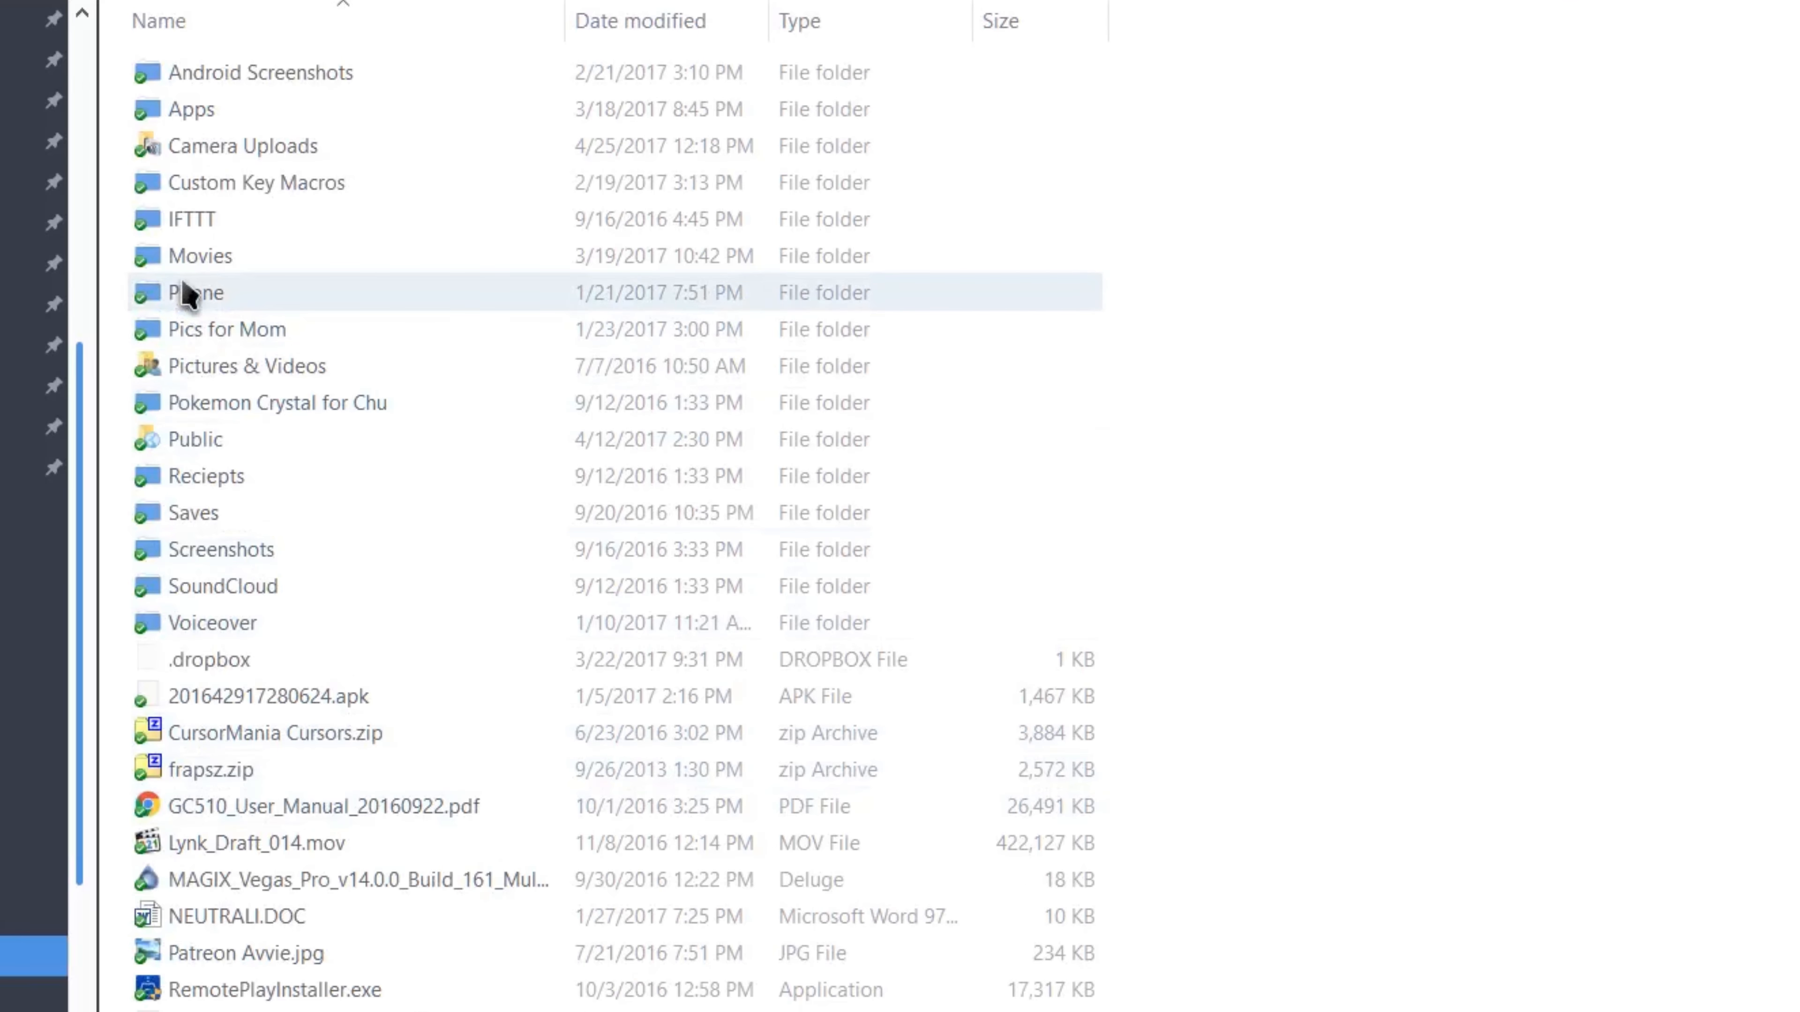
pyautogui.doubleClick(186, 292)
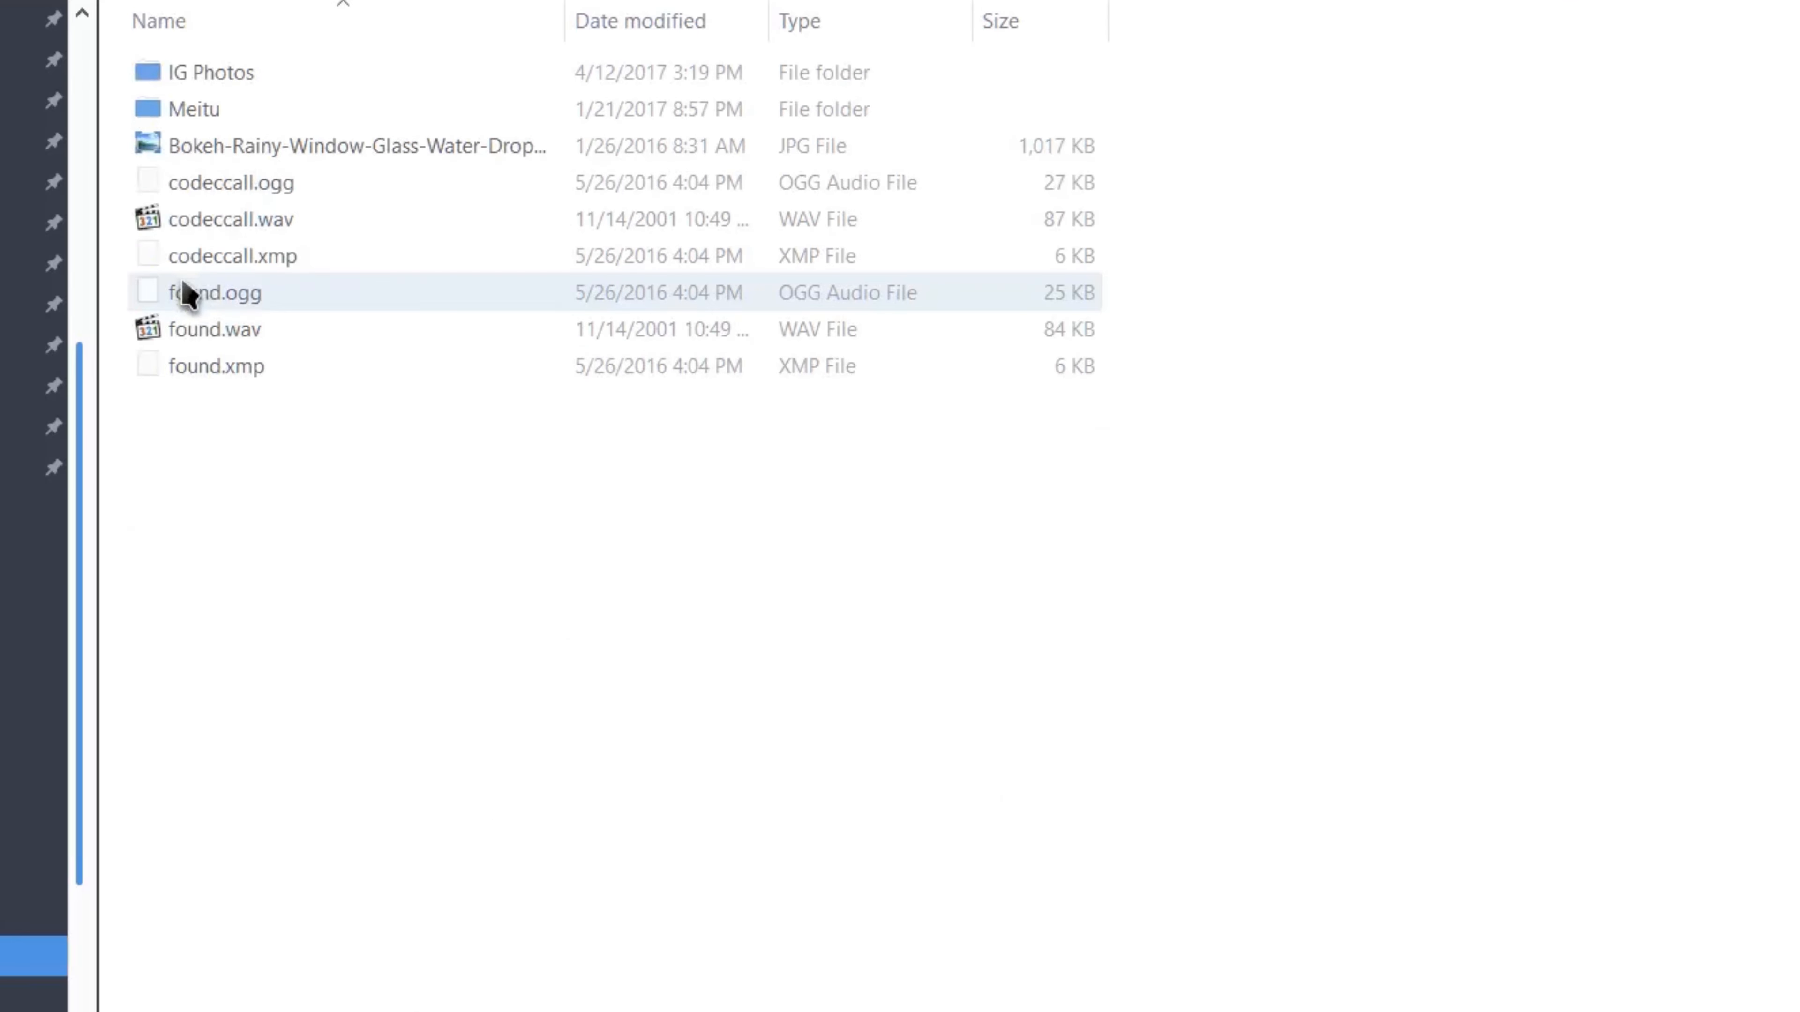
pyautogui.click(182, 77)
pyautogui.doubleClick(183, 77)
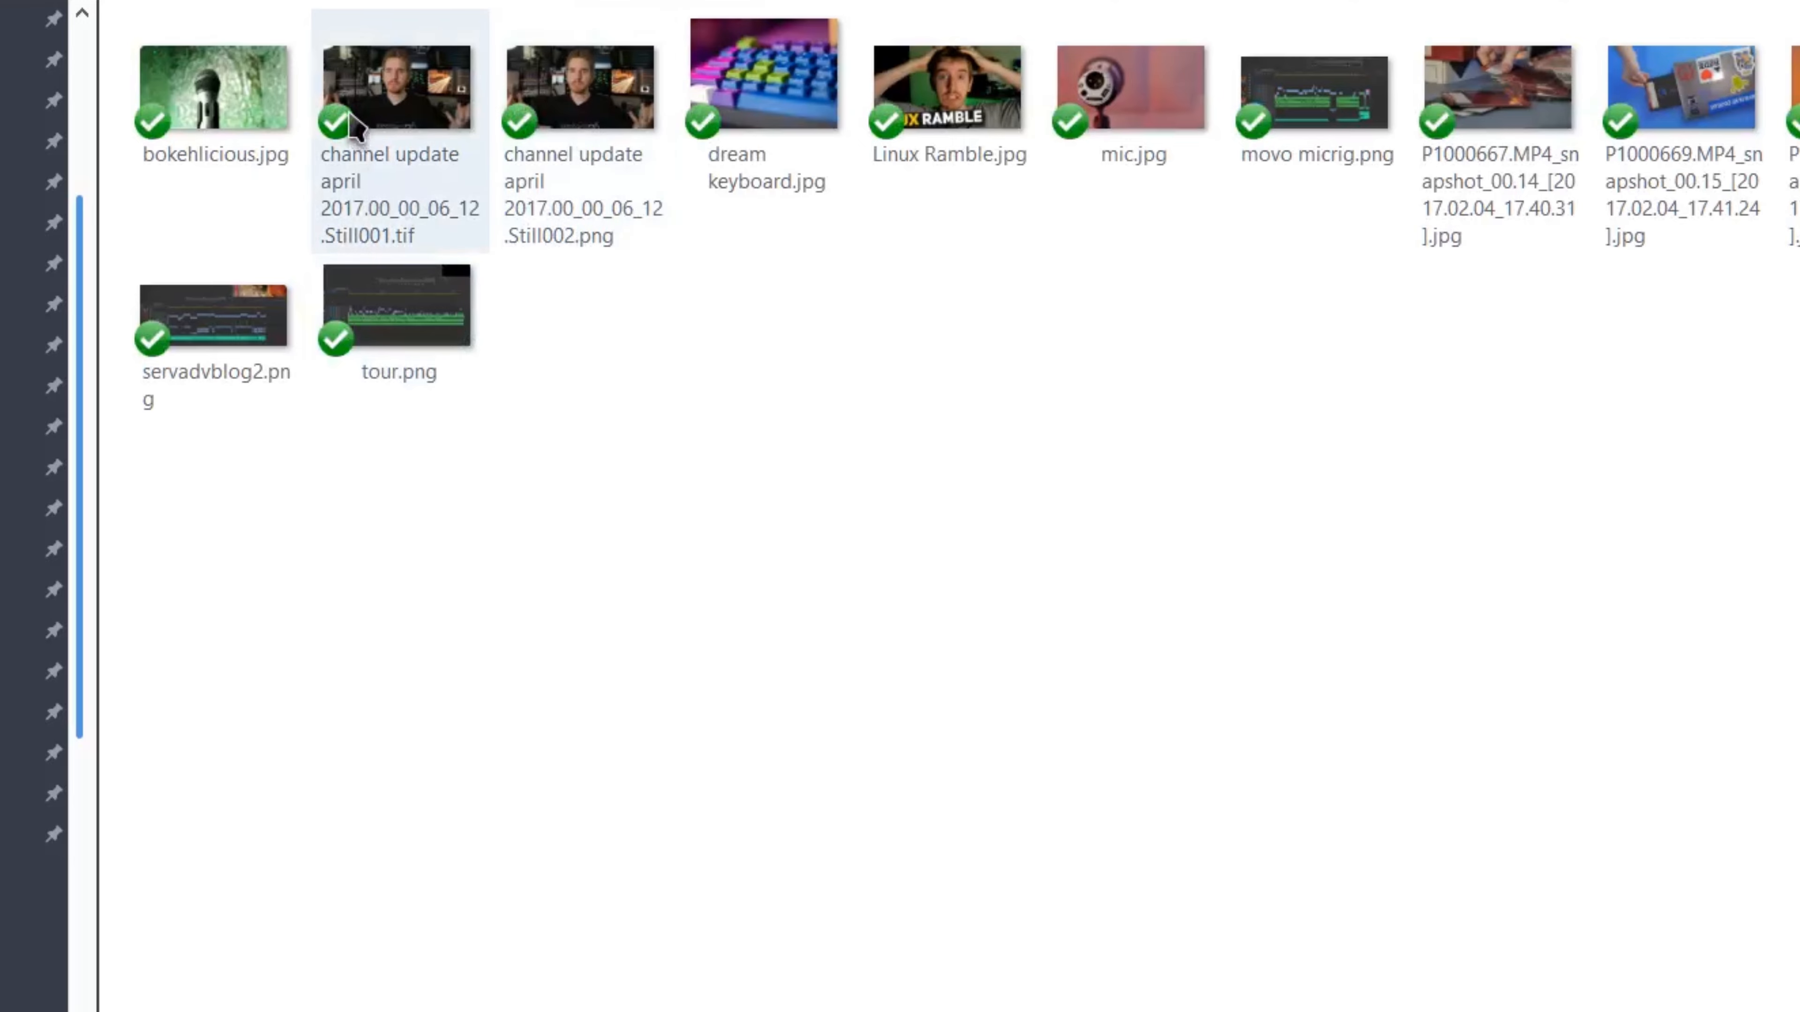
# Delete all the old files in the IG Photos folder and paste the exported video there
pyautogui.hotkey('ctrl', 'a')
pyautogui.press('Delete')
pyautogui.press('Return')
pyautogui.rightClick(741, 360)
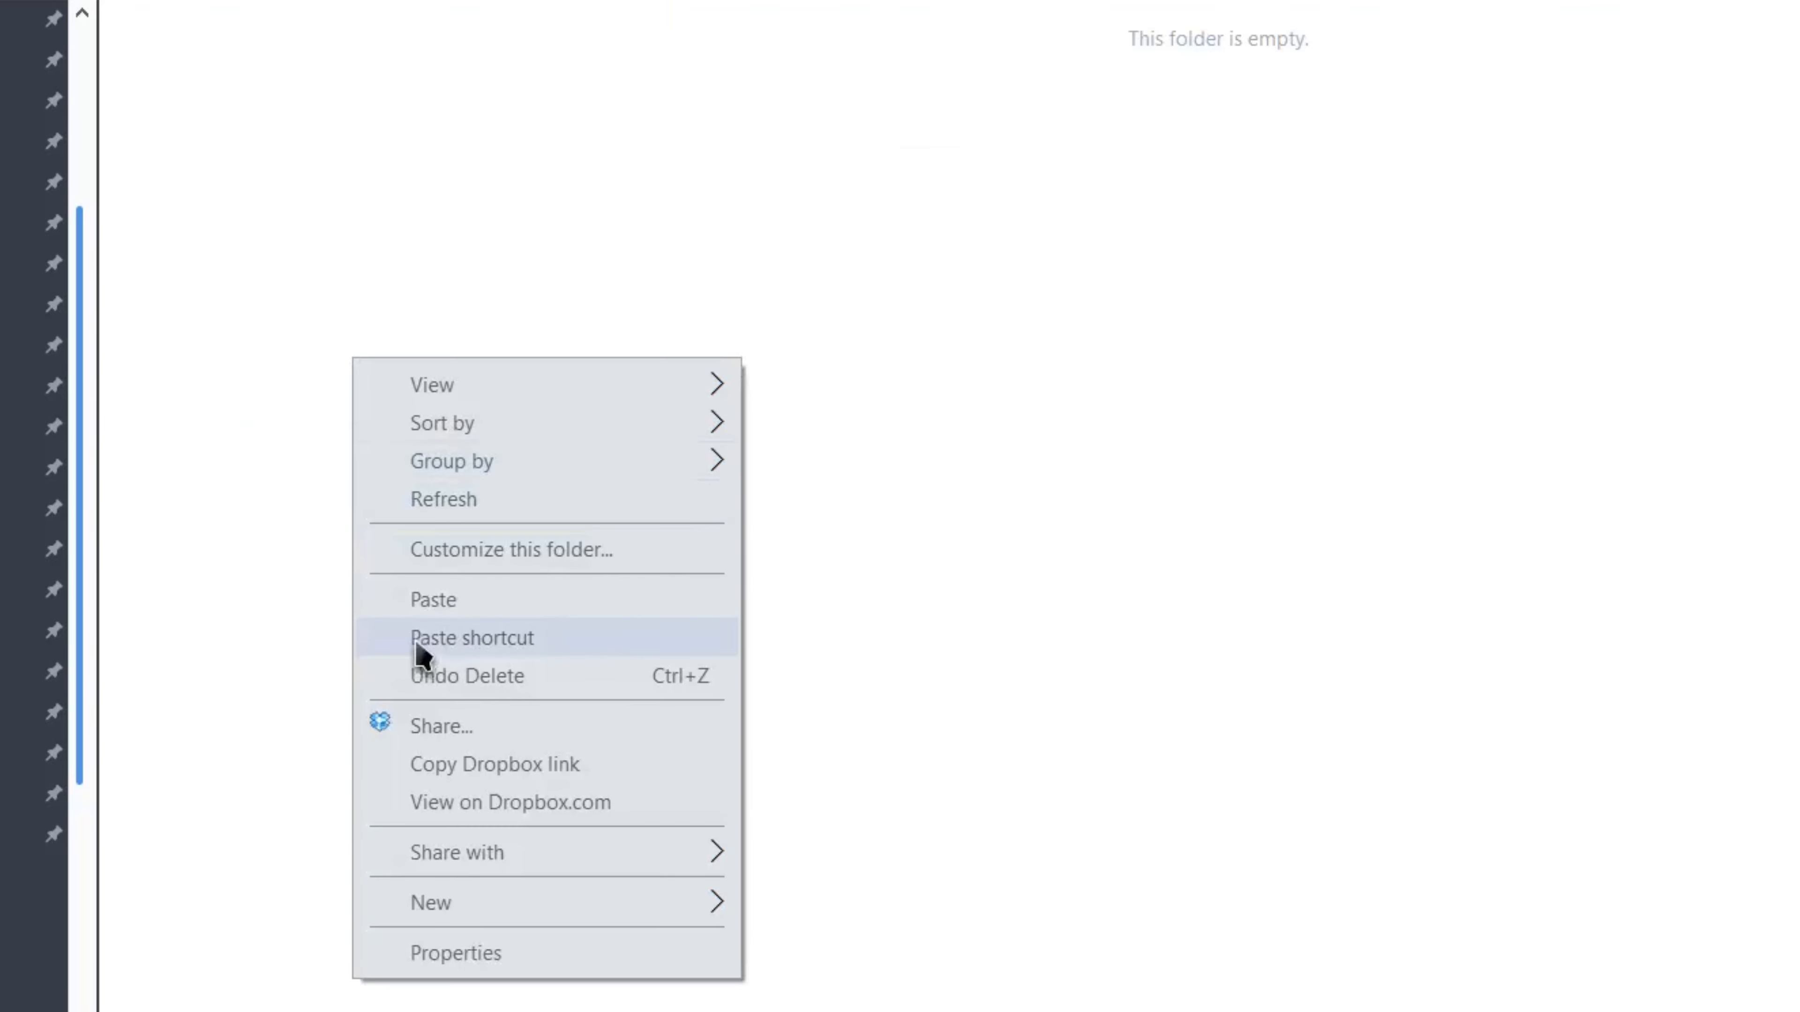
pyautogui.click(510, 601)
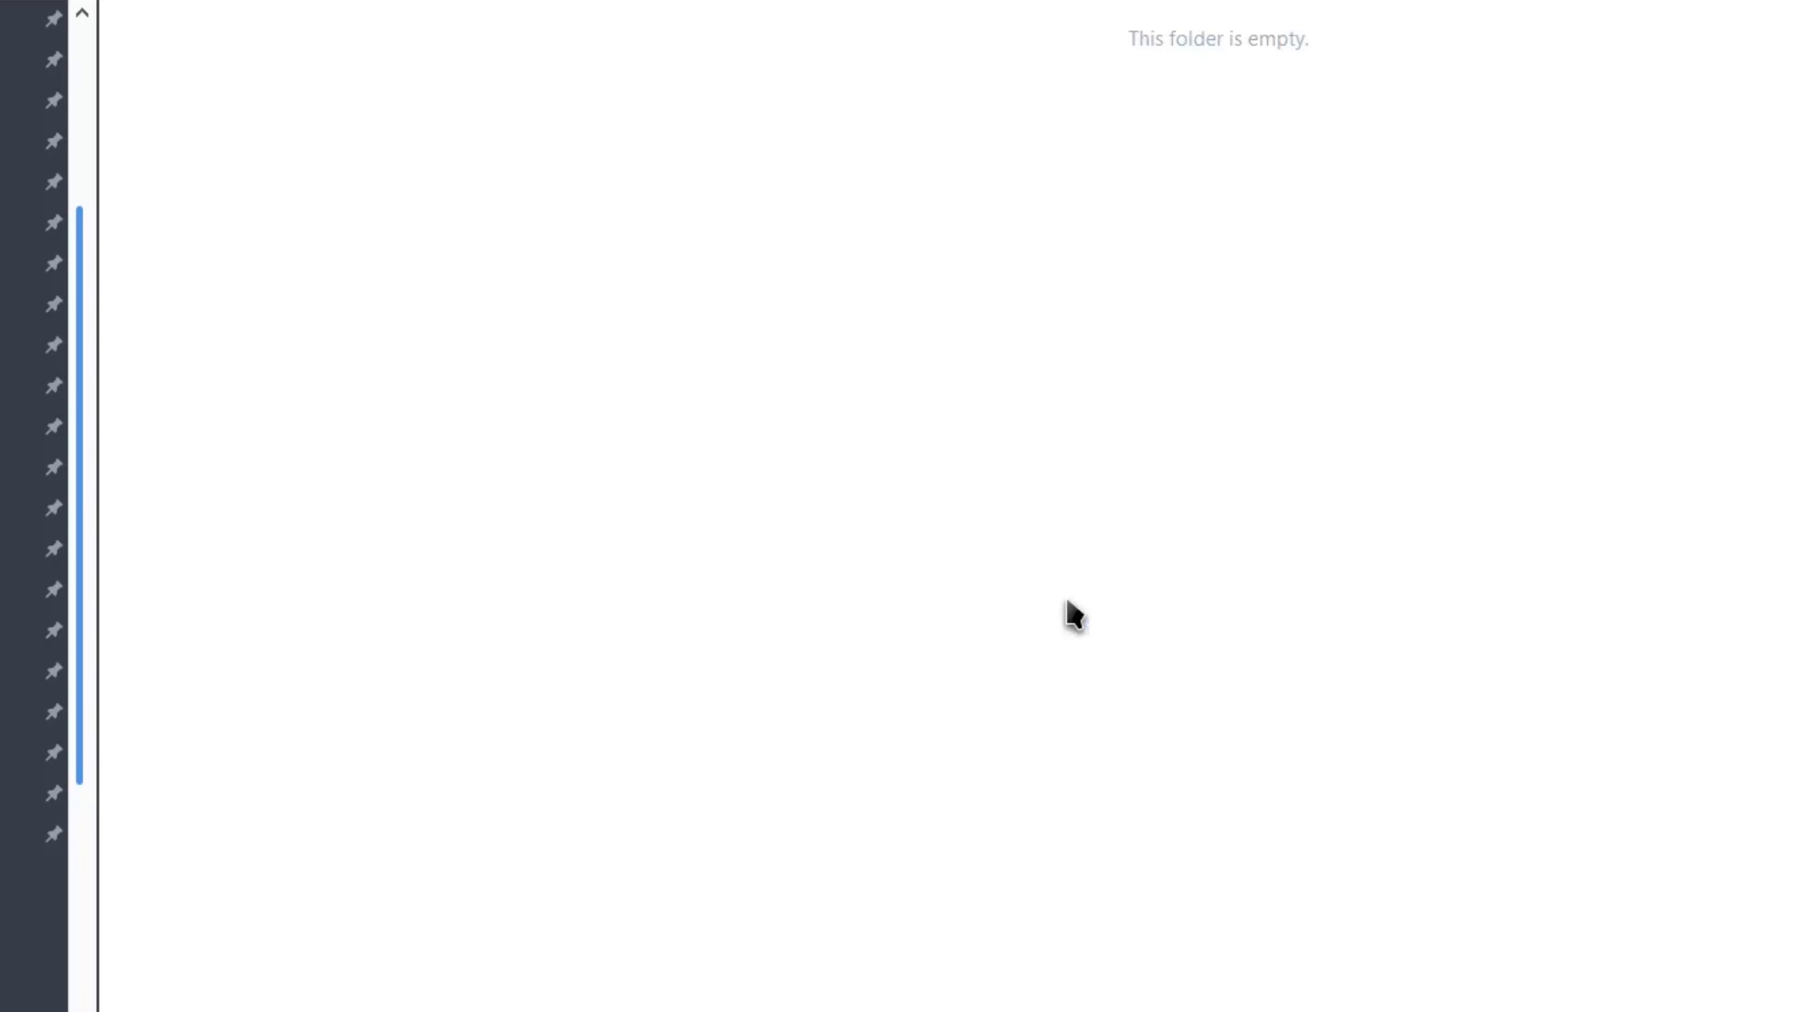